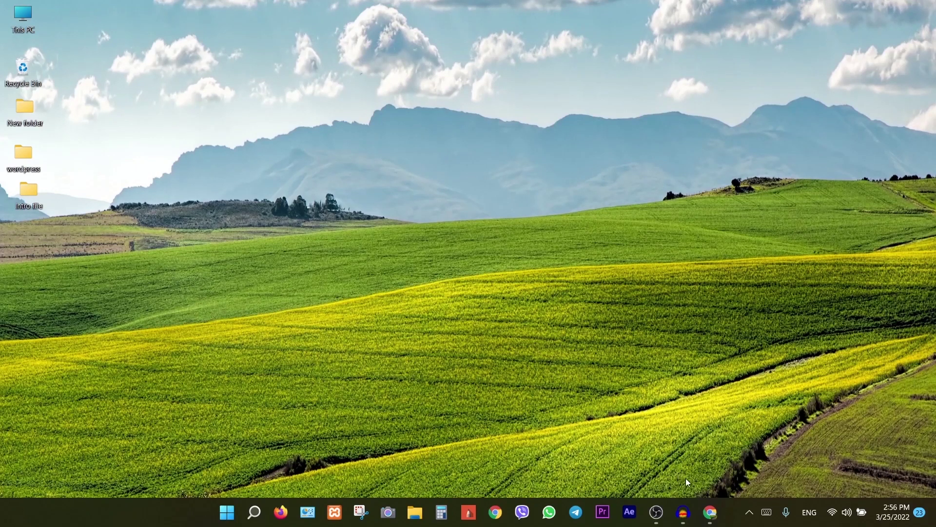
Switch to the Chrome window with YouTube and search for "optical flare".
{"action": "left_click", "coordinate": [710, 512]}
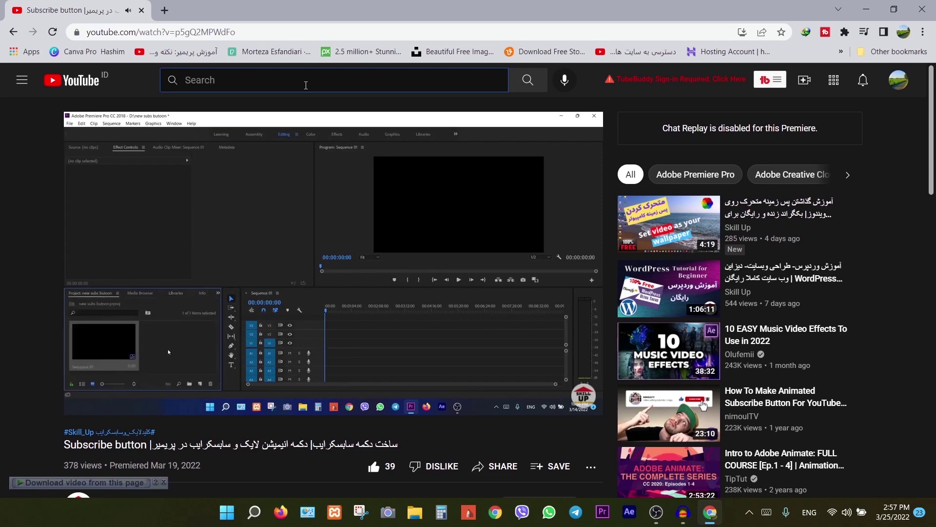
{"action": "type", "text": "optical "}
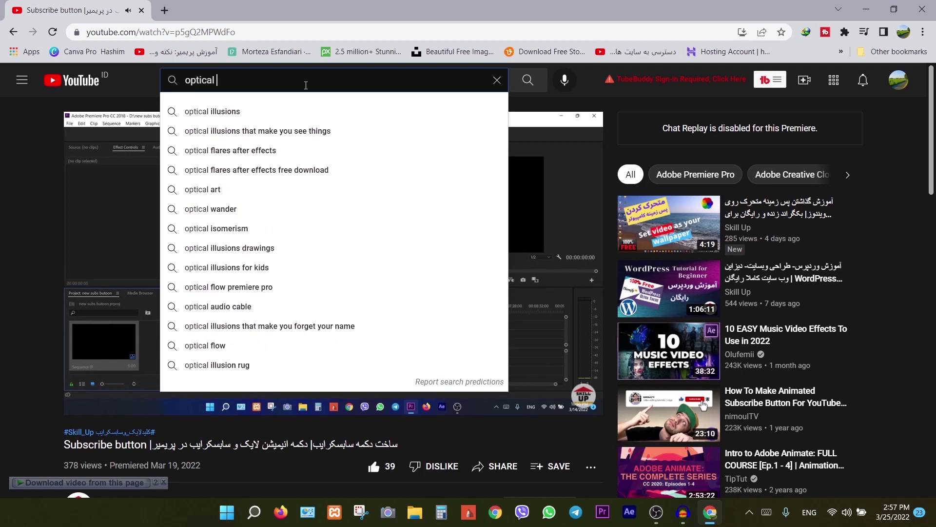
{"action": "type", "text": "fle"}
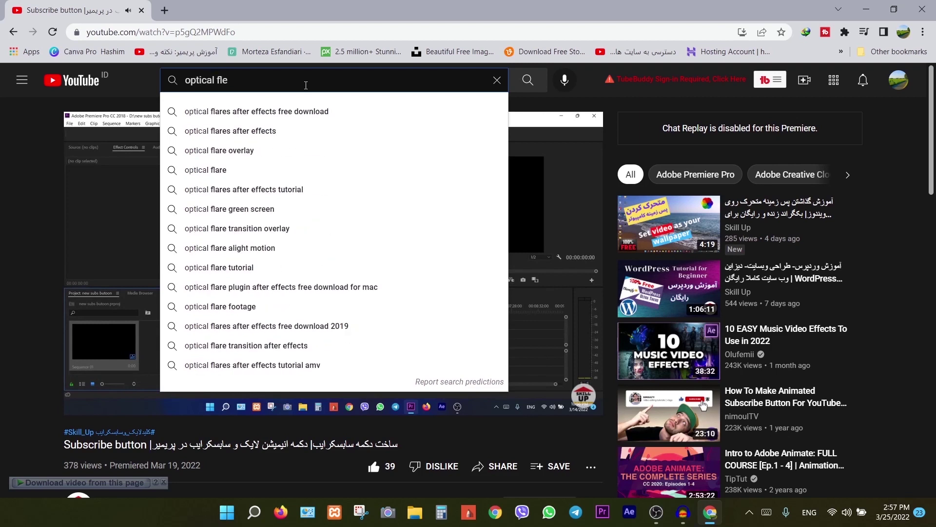
{"action": "key", "text": "BackSpace"}
{"action": "type", "text": "are"}
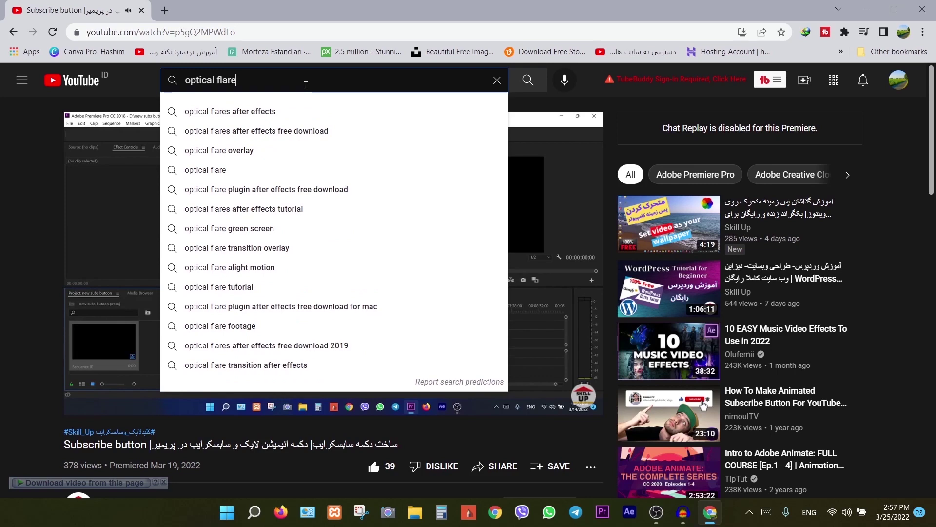
{"action": "key", "text": "Return"}
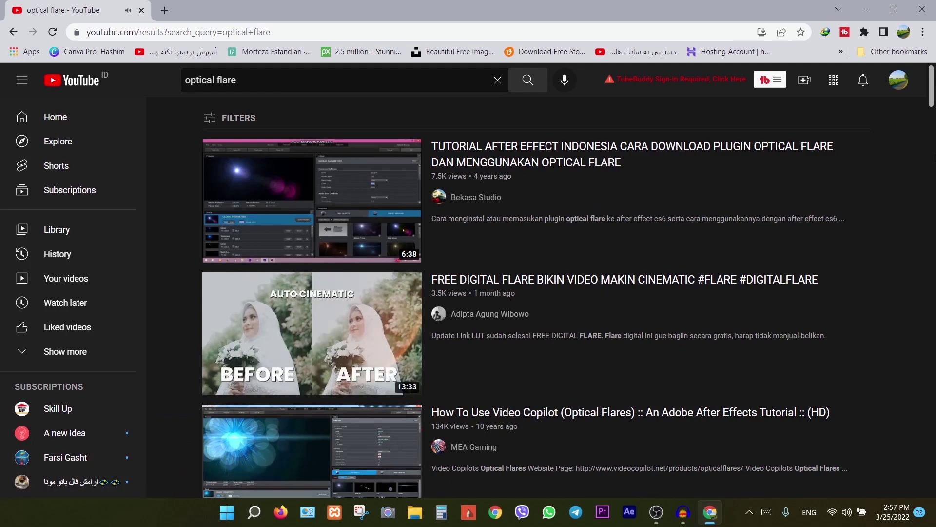
Extend the YouTube search to "optical flare free".
{"action": "left_click_drag", "start_coordinate": [932, 93], "coordinate": [932, 145]}
{"action": "scroll", "coordinate": [693, 291], "scroll_direction": "down", "scroll_amount": 1}
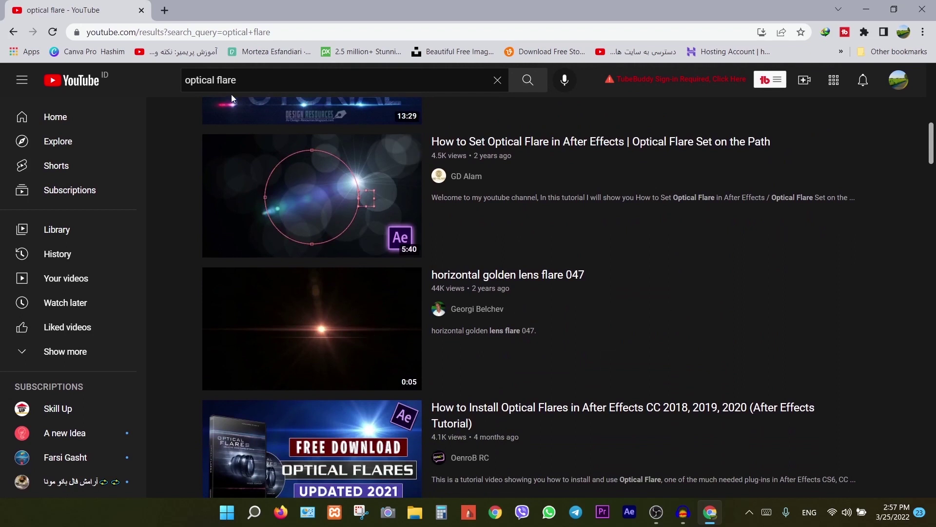
{"action": "left_click", "coordinate": [302, 80]}
{"action": "type", "text": "free"}
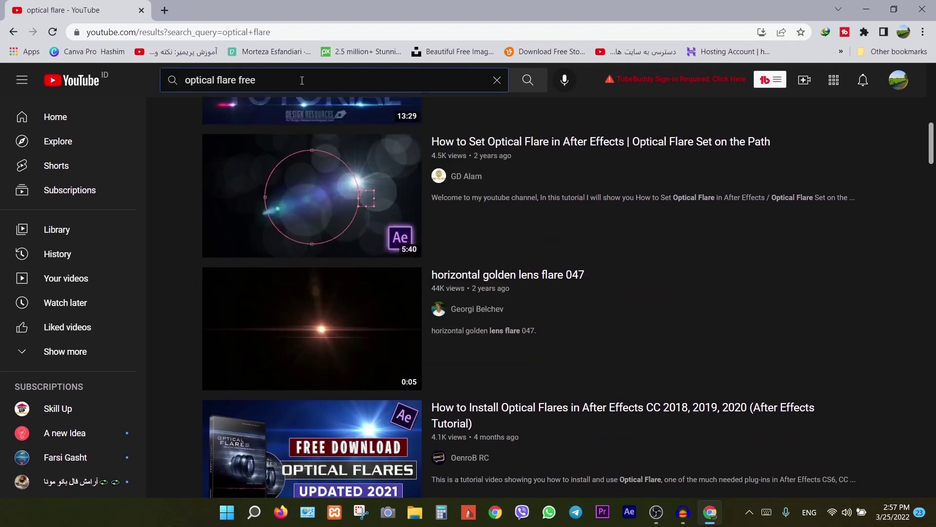
{"action": "key", "text": "Return"}
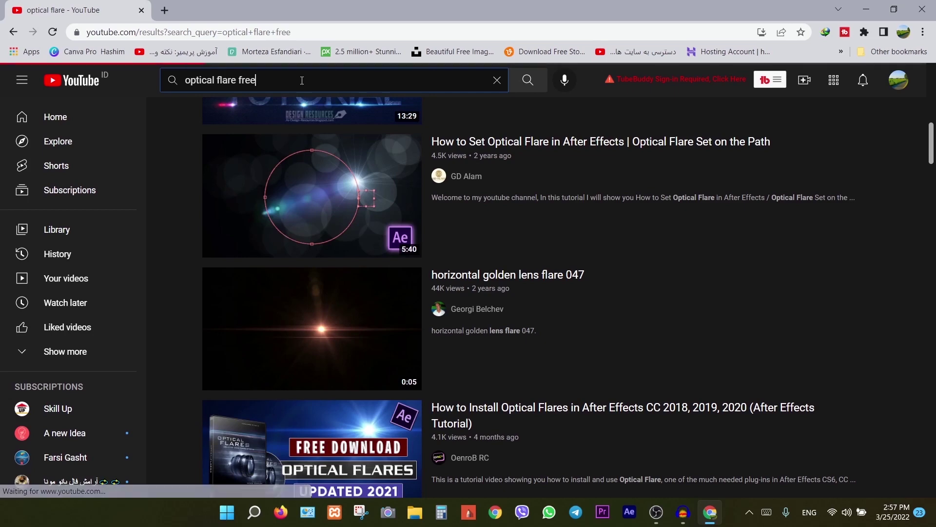
Look through the search results for free optical flare videos and return to the start of the list.
{"action": "scroll", "coordinate": [573, 404], "scroll_direction": "down", "scroll_amount": 7}
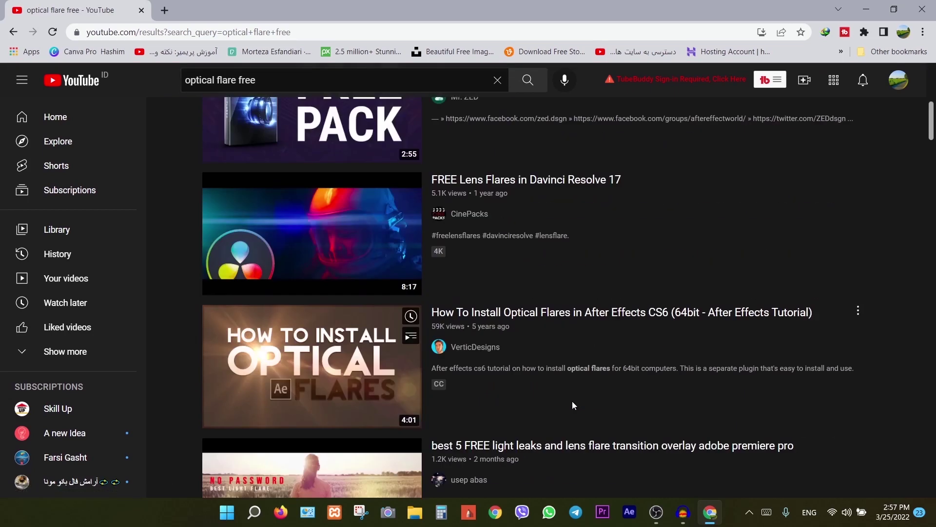
{"action": "scroll", "coordinate": [572, 402], "scroll_direction": "up", "scroll_amount": 4}
{"action": "scroll", "coordinate": [532, 312], "scroll_direction": "up", "scroll_amount": 3}
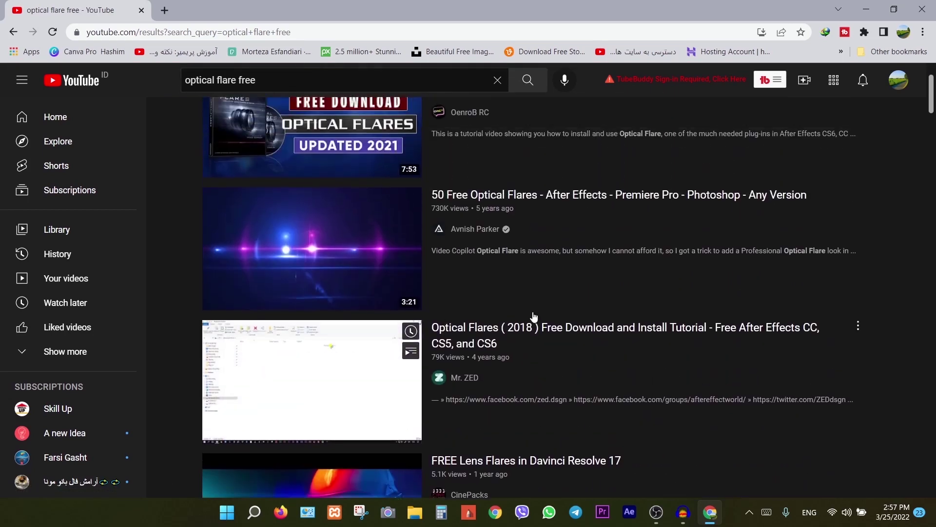
{"action": "scroll", "coordinate": [356, 301], "scroll_direction": "down", "scroll_amount": 10}
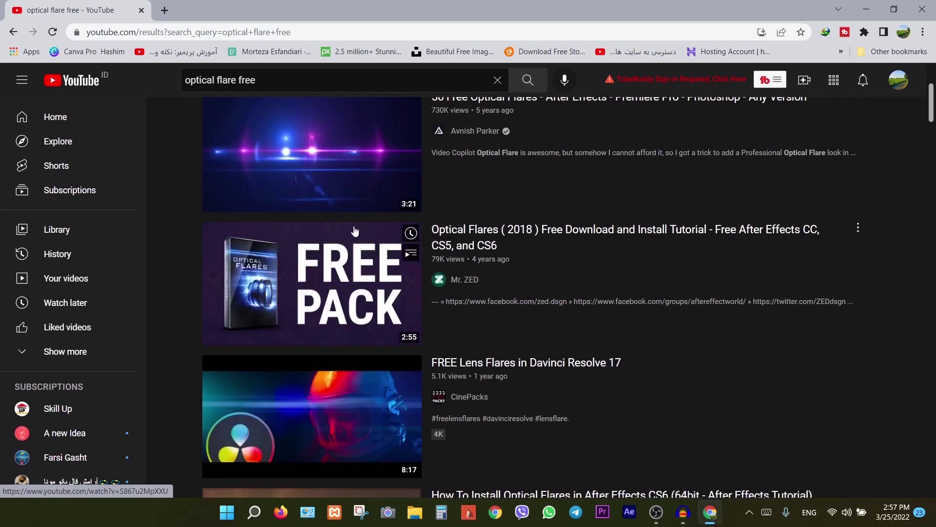
{"action": "scroll", "coordinate": [479, 299], "scroll_direction": "down", "scroll_amount": 10}
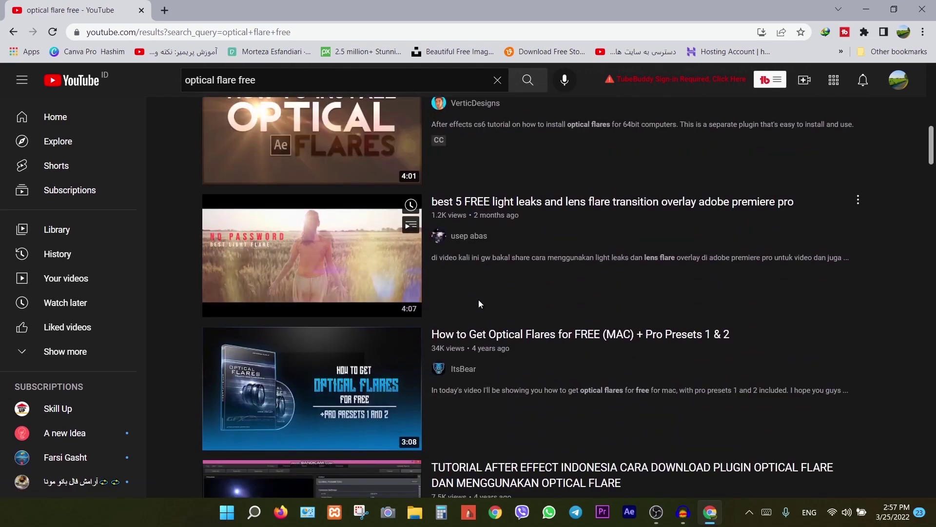
{"action": "scroll", "coordinate": [560, 319], "scroll_direction": "down", "scroll_amount": 3}
{"action": "scroll", "coordinate": [560, 319], "scroll_direction": "up", "scroll_amount": 3}
{"action": "scroll", "coordinate": [560, 318], "scroll_direction": "down", "scroll_amount": 5}
{"action": "scroll", "coordinate": [559, 318], "scroll_direction": "up", "scroll_amount": 5}
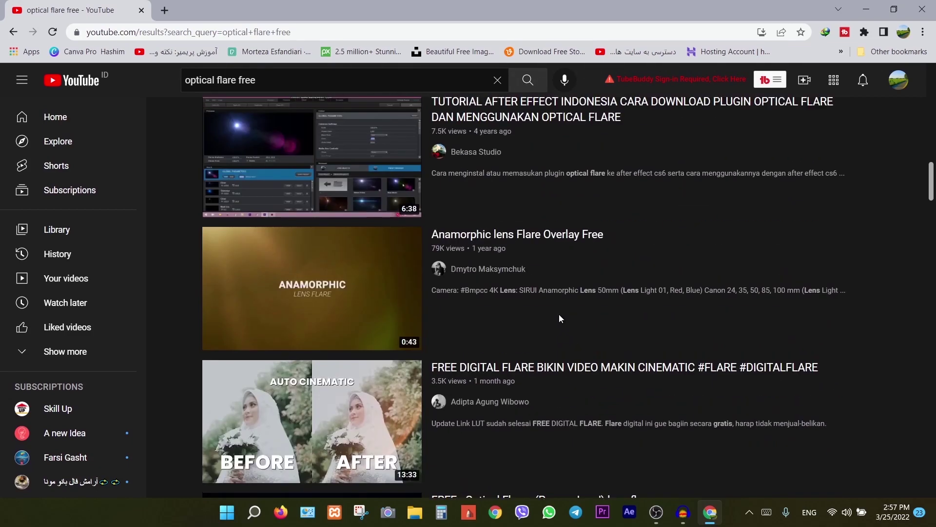
{"action": "left_click_drag", "start_coordinate": [932, 196], "coordinate": [931, 97]}
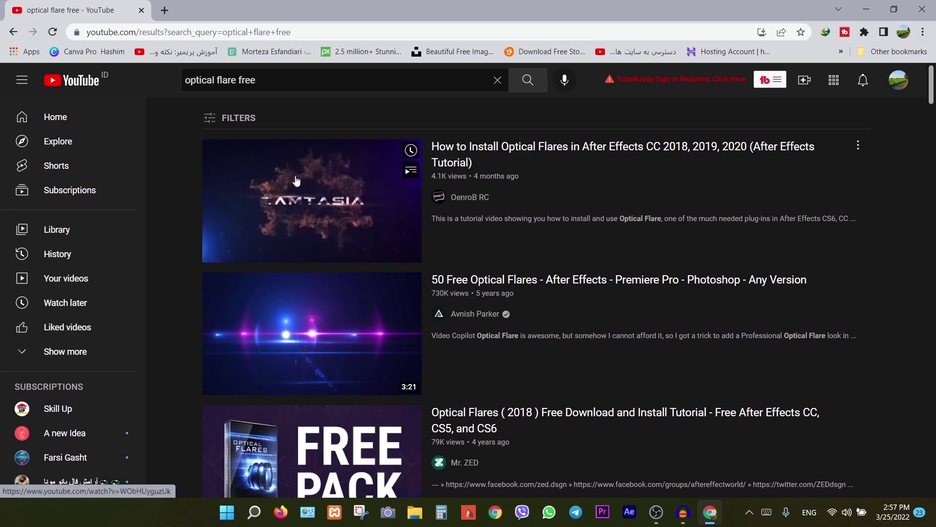
Filter the optical flare results by the Creative Commons feature and look through the filtered videos.
{"action": "left_click", "coordinate": [212, 120]}
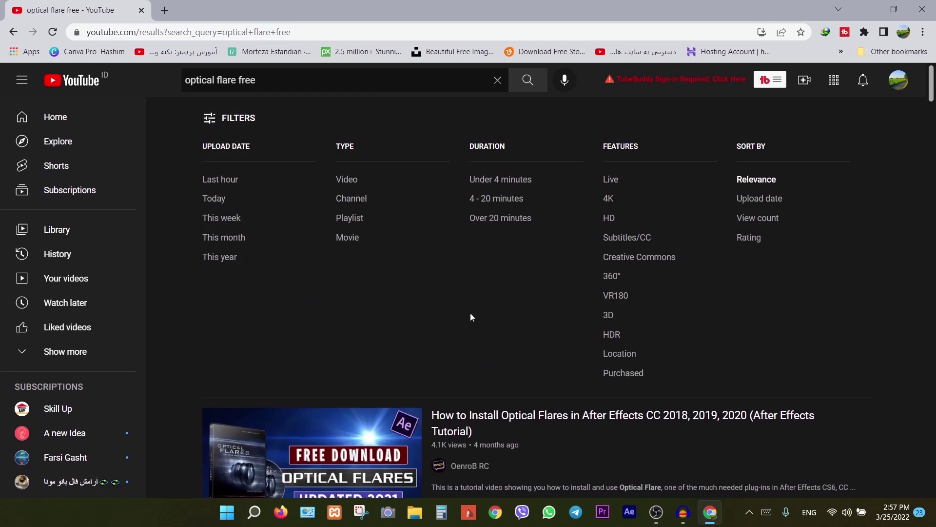
{"action": "left_click", "coordinate": [633, 258]}
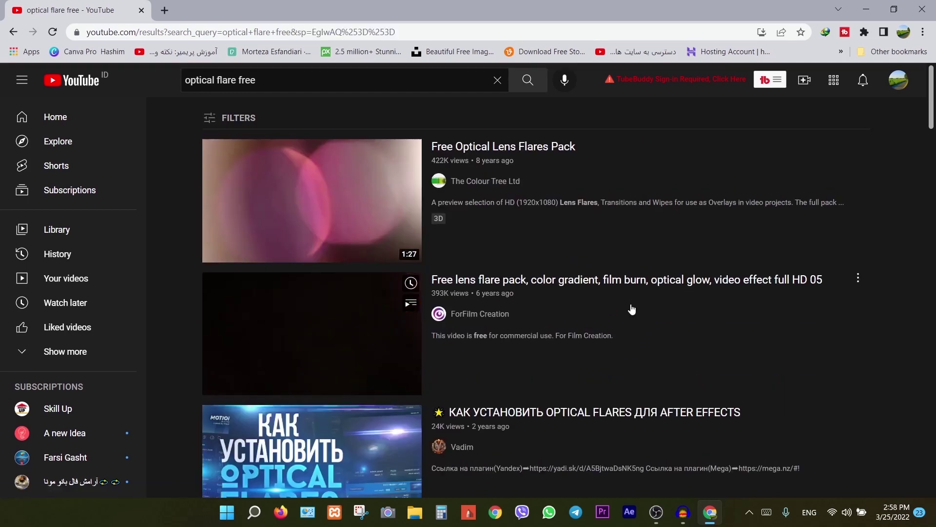
{"action": "scroll", "coordinate": [631, 310], "scroll_direction": "down", "scroll_amount": 2}
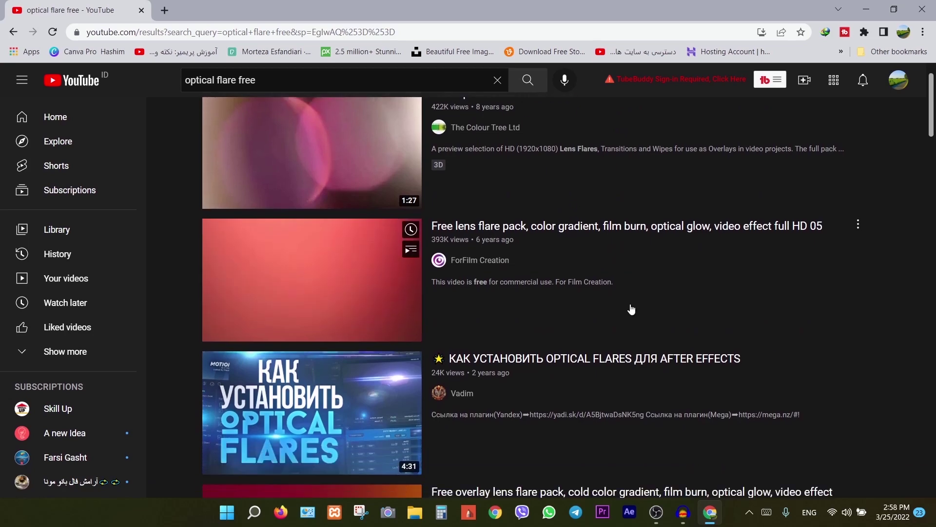
{"action": "scroll", "coordinate": [632, 309], "scroll_direction": "up", "scroll_amount": 2}
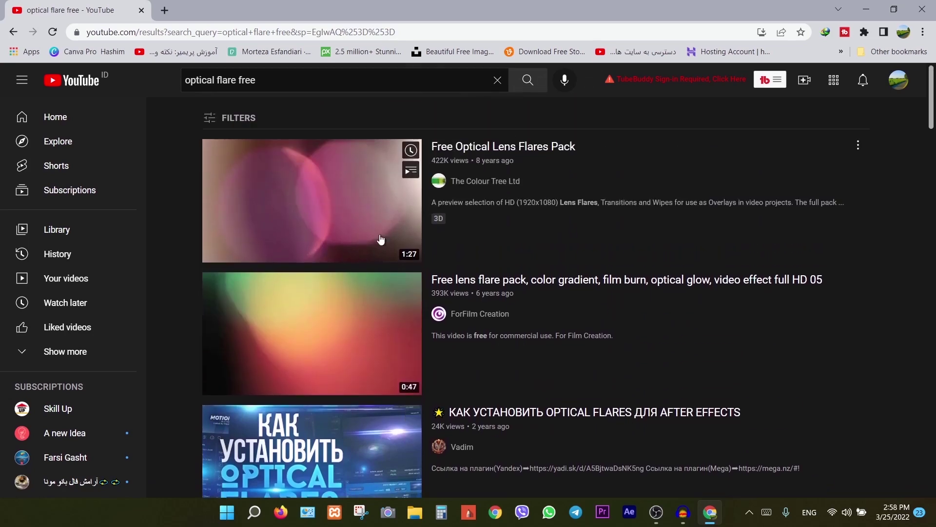
{"action": "scroll", "coordinate": [562, 354], "scroll_direction": "down", "scroll_amount": 4}
{"action": "scroll", "coordinate": [563, 359], "scroll_direction": "down", "scroll_amount": 15}
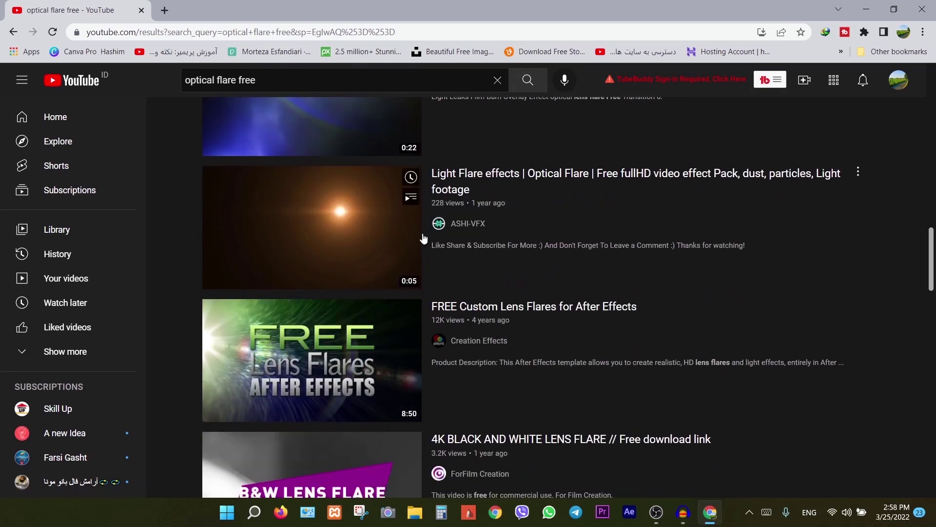
{"action": "scroll", "coordinate": [585, 323], "scroll_direction": "up", "scroll_amount": 9}
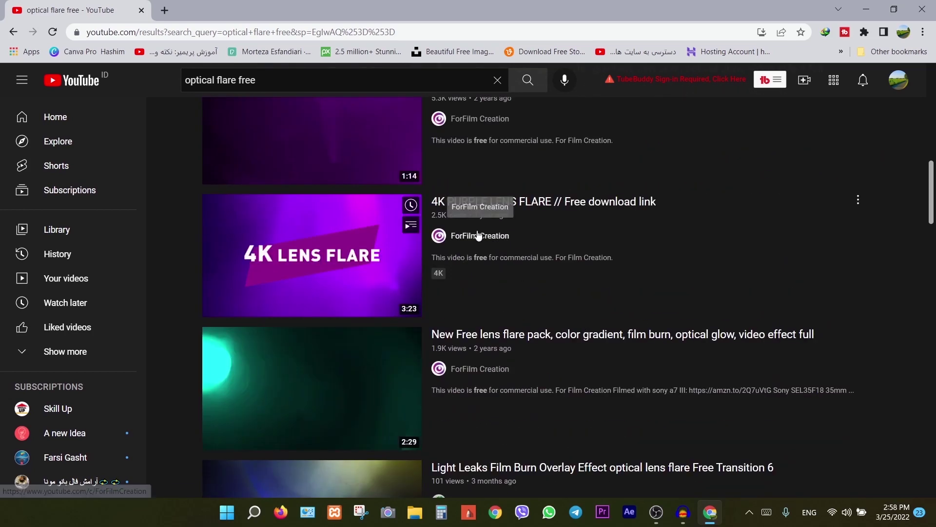
{"action": "scroll", "coordinate": [566, 319], "scroll_direction": "up", "scroll_amount": 5}
Replace the search query with "golden particles" and run the search.
{"action": "left_click", "coordinate": [348, 78]}
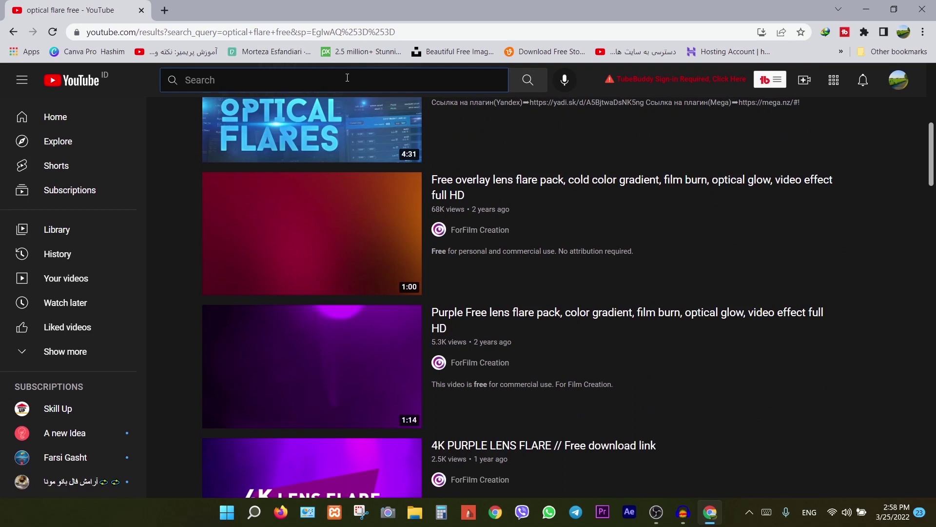
{"action": "type", "text": "gol"}
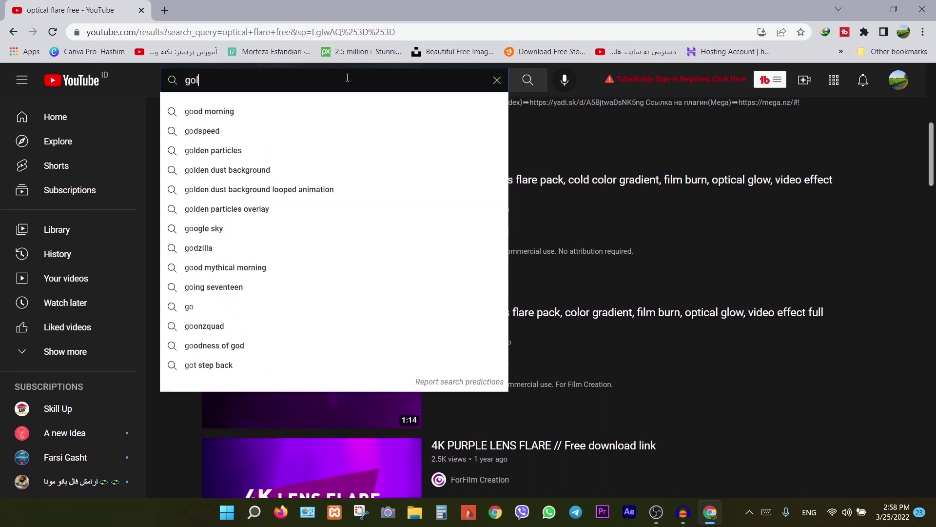
{"action": "type", "text": "den "}
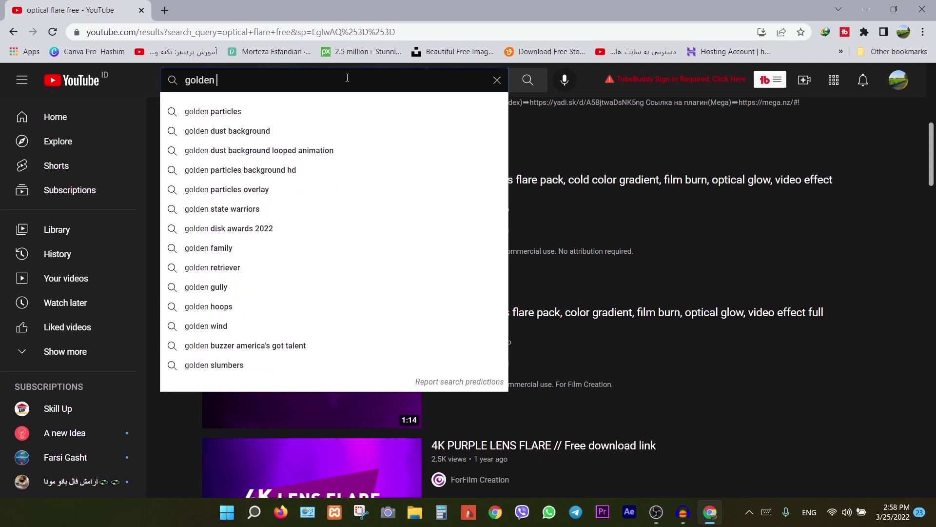
{"action": "type", "text": "particles"}
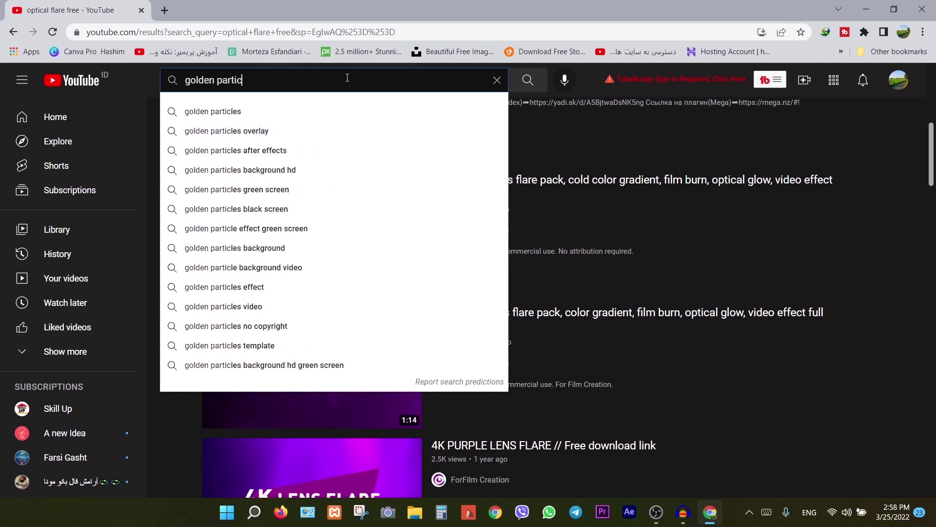
{"action": "key", "text": "Return"}
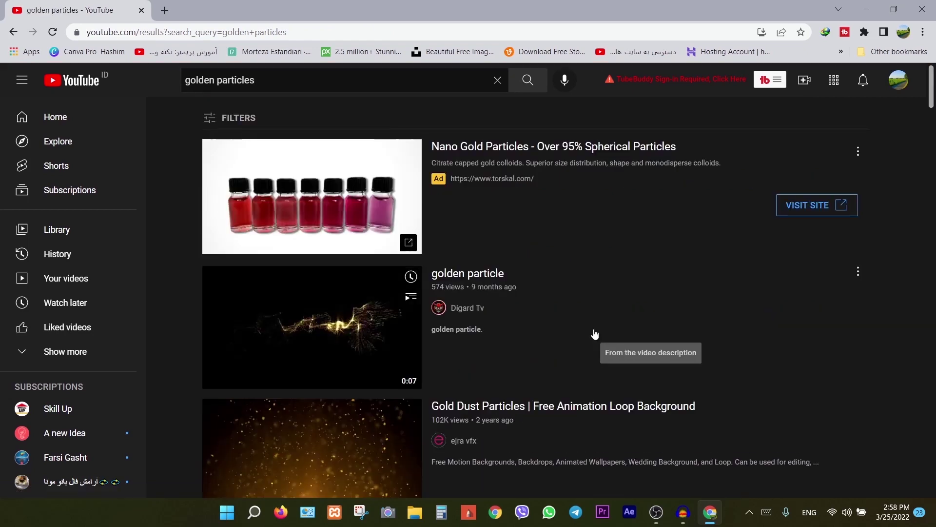
Filter the golden particles results by the Creative Commons feature.
{"action": "scroll", "coordinate": [595, 331], "scroll_direction": "down", "scroll_amount": 4}
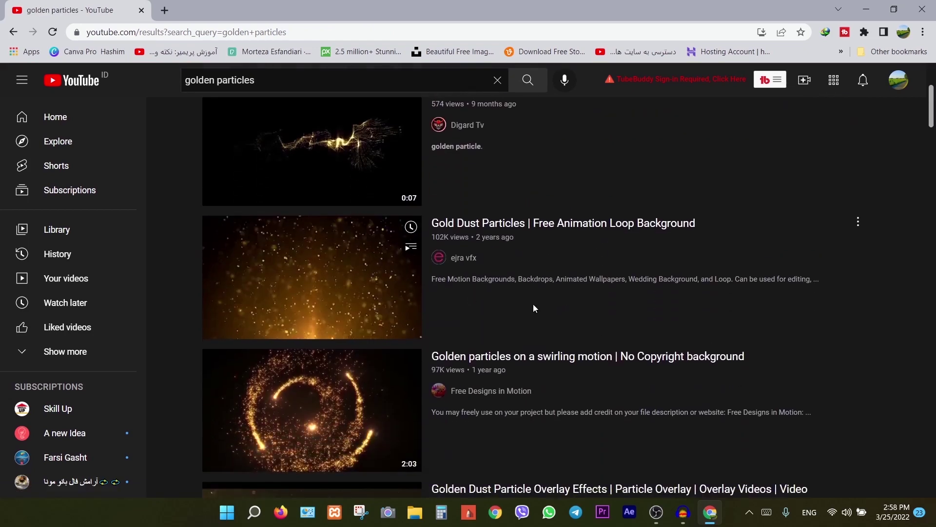
{"action": "scroll", "coordinate": [511, 322], "scroll_direction": "down", "scroll_amount": 1}
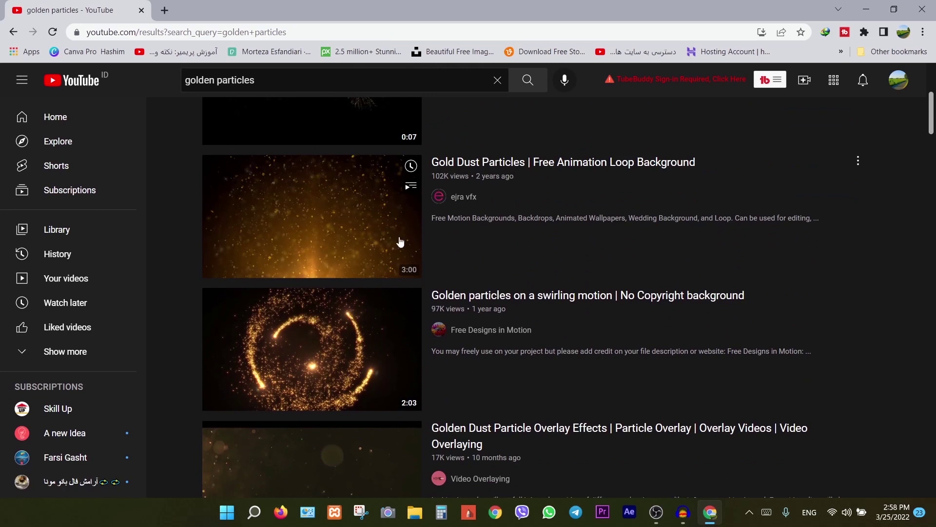
{"action": "scroll", "coordinate": [456, 343], "scroll_direction": "up", "scroll_amount": 5}
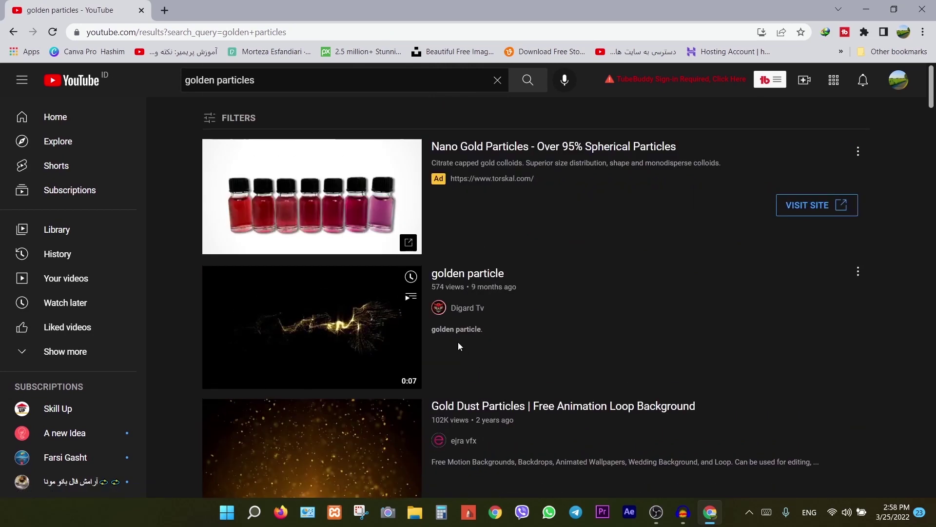
{"action": "left_click", "coordinate": [214, 124]}
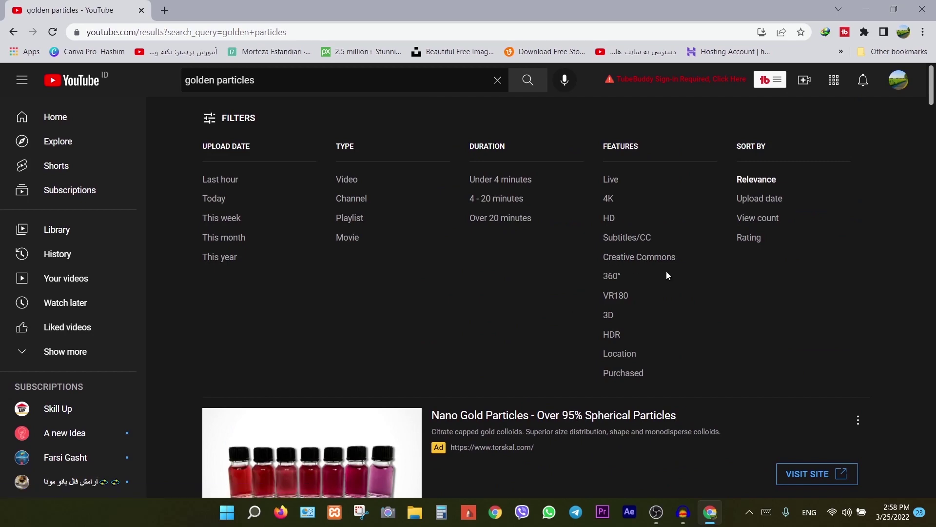
{"action": "left_click", "coordinate": [657, 261]}
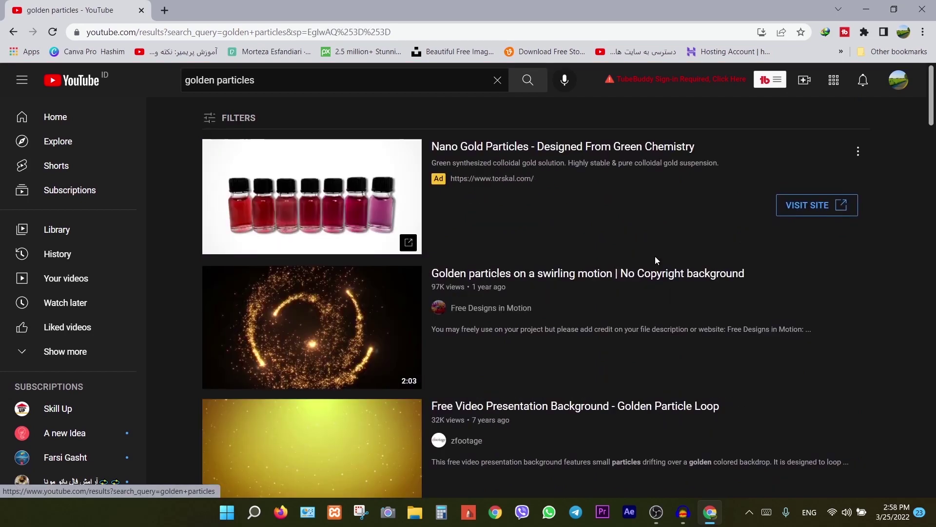
Examine the Creative Commons golden particles results for suitable background and overlay clips.
{"action": "scroll", "coordinate": [464, 279], "scroll_direction": "down", "scroll_amount": 2}
{"action": "scroll", "coordinate": [464, 280], "scroll_direction": "down", "scroll_amount": 3}
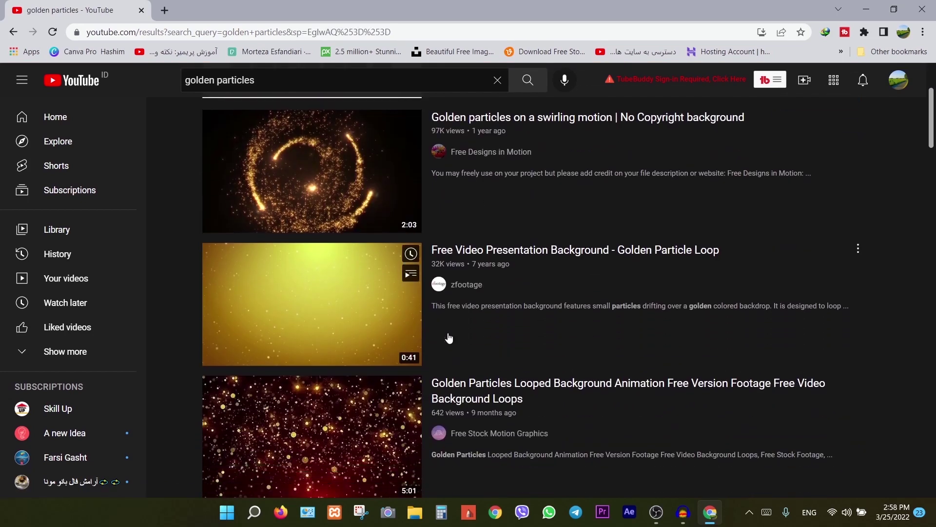
{"action": "scroll", "coordinate": [339, 278], "scroll_direction": "down", "scroll_amount": 2}
{"action": "scroll", "coordinate": [339, 278], "scroll_direction": "down", "scroll_amount": 2}
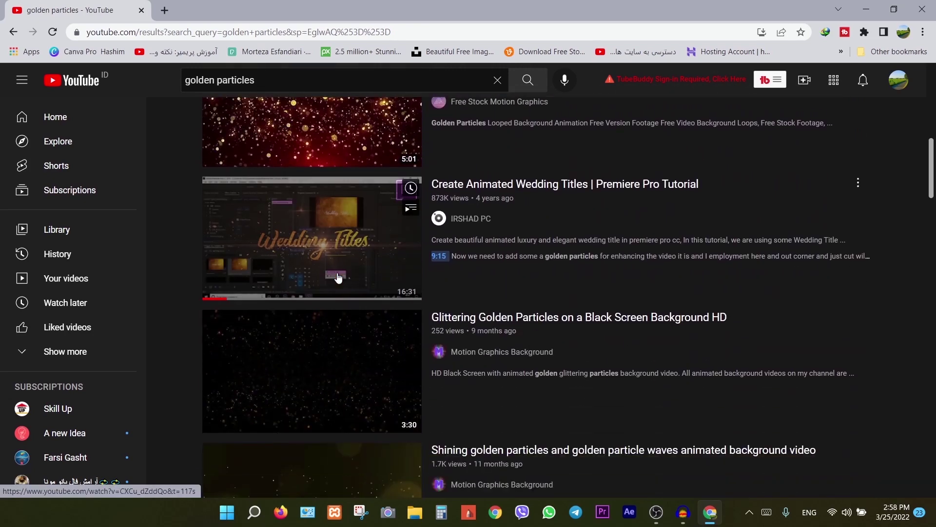
{"action": "scroll", "coordinate": [339, 278], "scroll_direction": "down", "scroll_amount": 5}
{"action": "scroll", "coordinate": [339, 278], "scroll_direction": "down", "scroll_amount": 3}
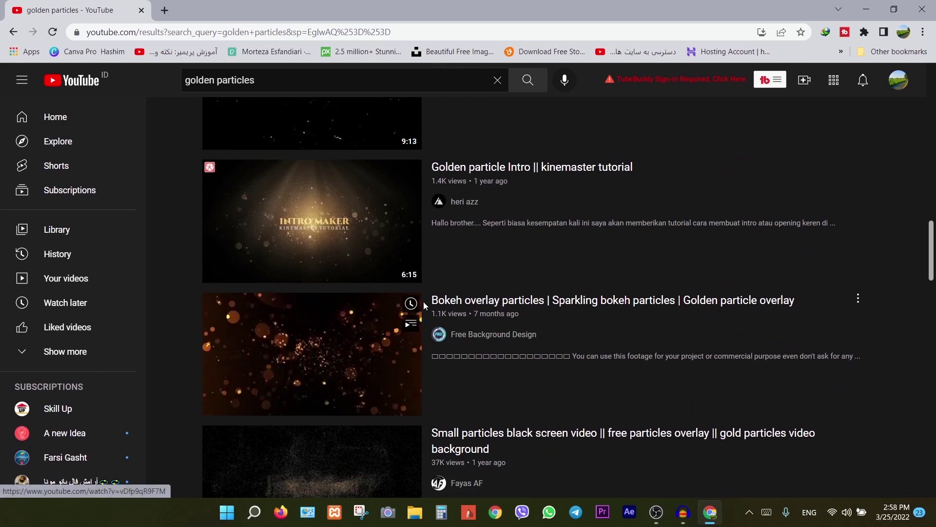
{"action": "scroll", "coordinate": [342, 413], "scroll_direction": "down", "scroll_amount": 3}
{"action": "scroll", "coordinate": [452, 353], "scroll_direction": "down", "scroll_amount": 3}
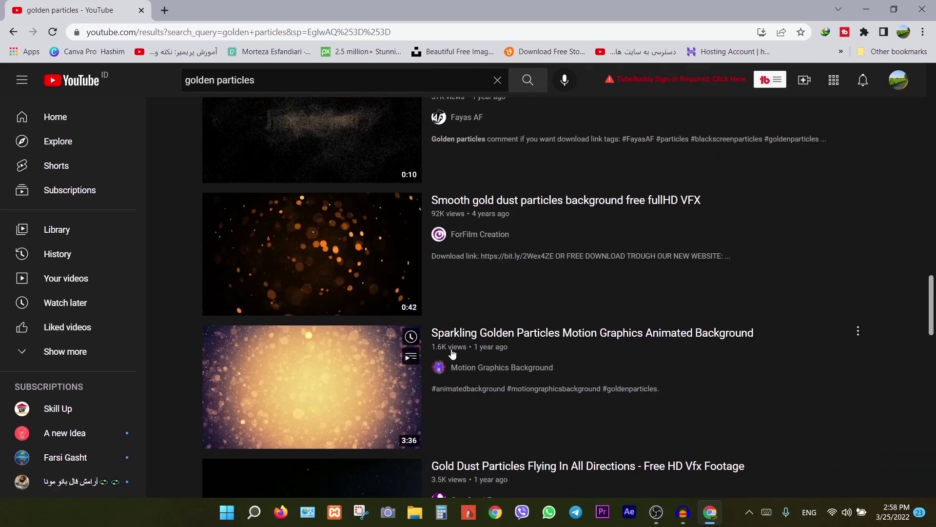
{"action": "scroll", "coordinate": [452, 351], "scroll_direction": "up", "scroll_amount": 10}
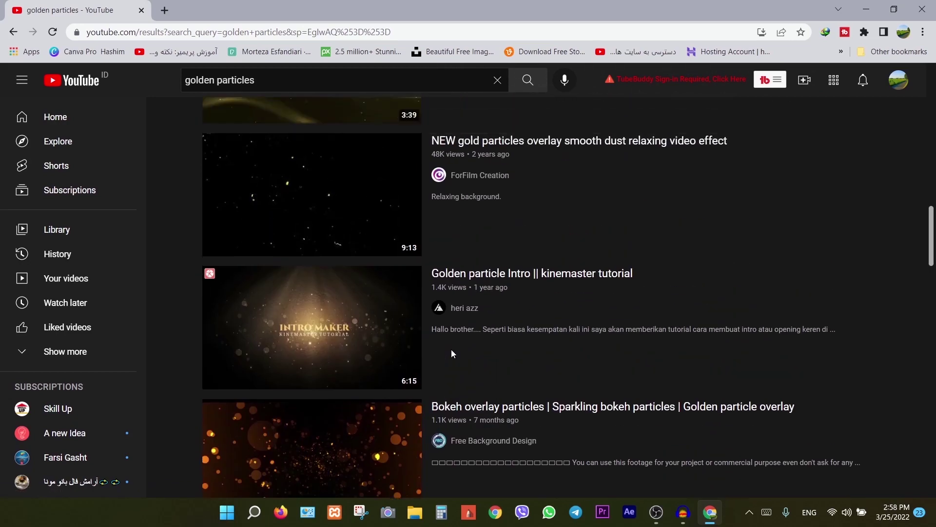
Replace the search query with "particle transition overlay" and run the search.
{"action": "scroll", "coordinate": [399, 375], "scroll_direction": "up", "scroll_amount": 2}
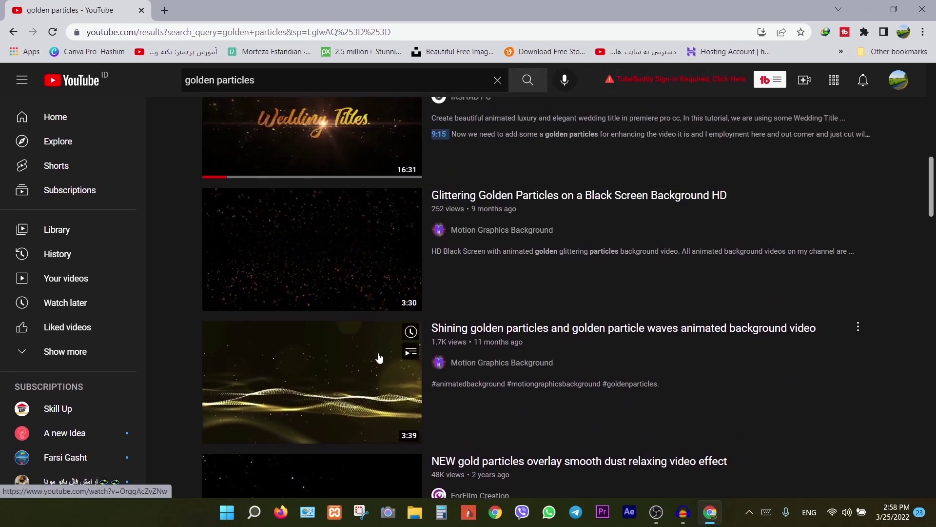
{"action": "left_click", "coordinate": [307, 80]}
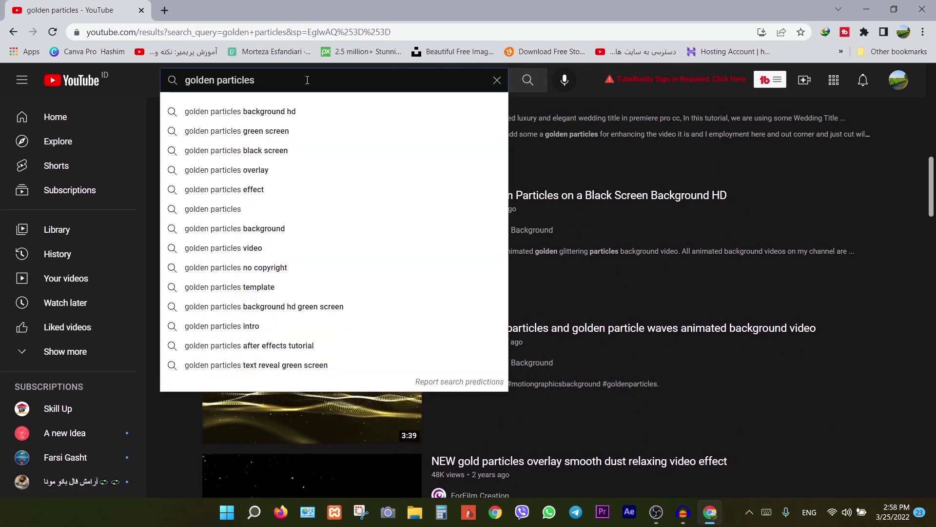
{"action": "key", "text": "BackSpace"}
{"action": "key", "text": "BackSpace"}
{"action": "key", "text": "BackSpace"}
{"action": "key", "text": "BackSpace"}
{"action": "key", "text": "BackSpace"}
{"action": "key", "text": "BackSpace"}
{"action": "key", "text": "BackSpace"}
{"action": "key", "text": "BackSpace"}
{"action": "key", "text": "BackSpace"}
{"action": "key", "text": "BackSpace"}
{"action": "key", "text": "BackSpace"}
{"action": "key", "text": "BackSpace"}
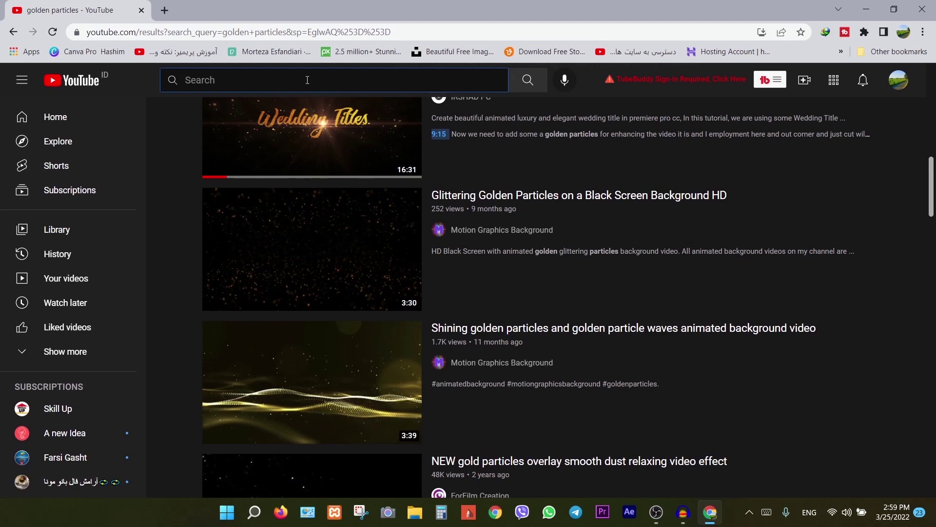
{"action": "type", "text": "pa"}
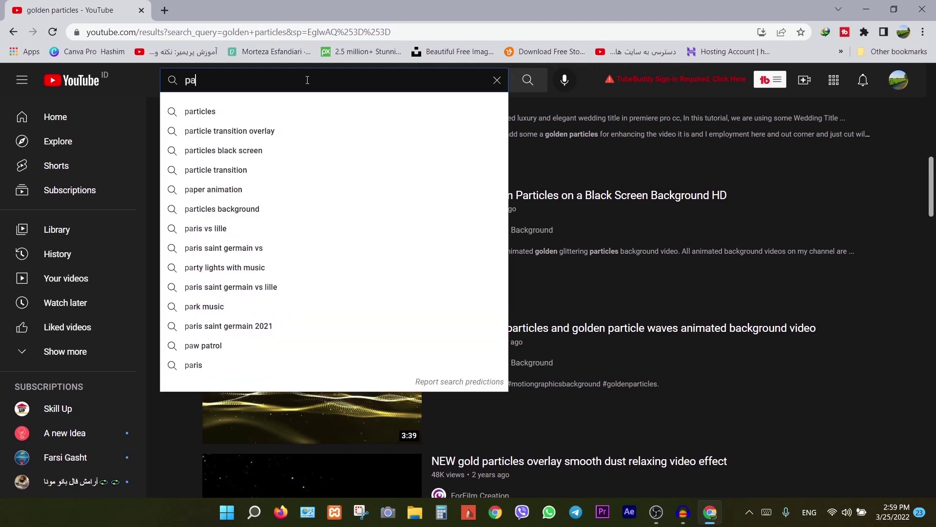
{"action": "type", "text": "rticles"}
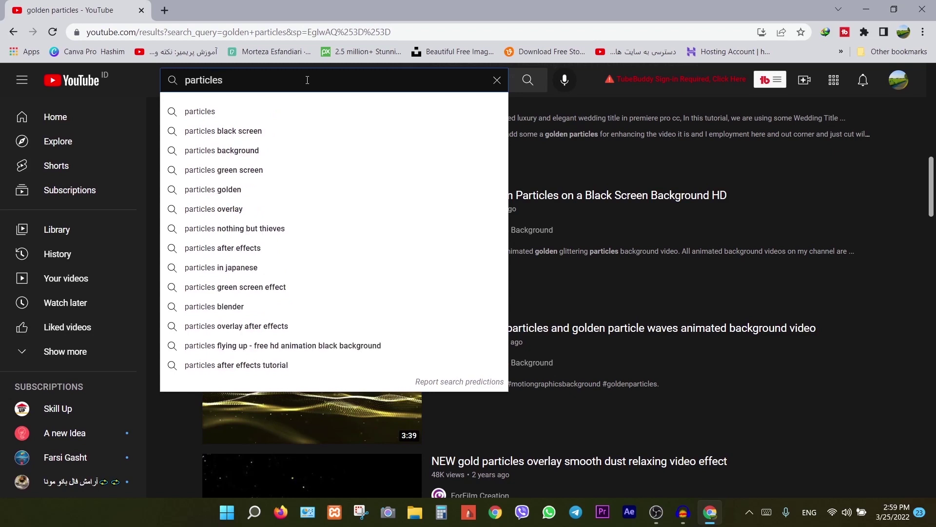
{"action": "key", "text": "BackSpace"}
{"action": "type", "text": "tra"}
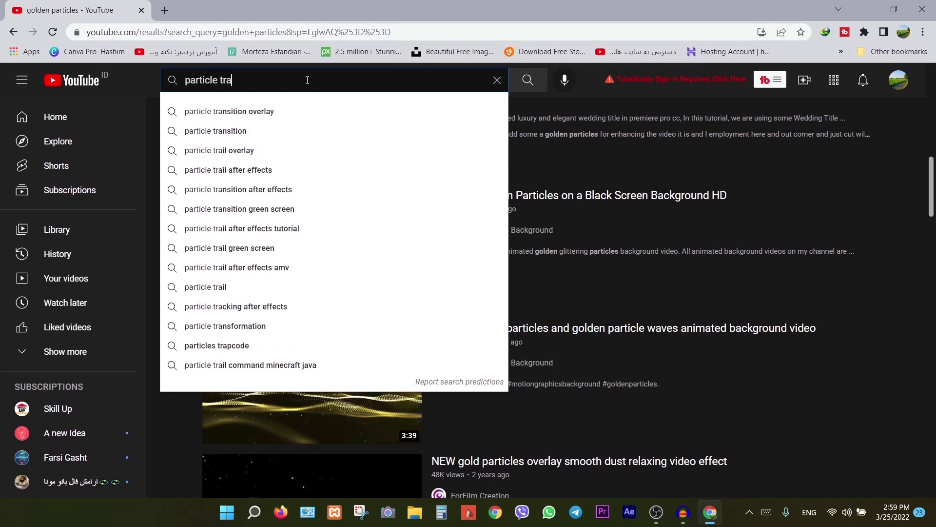
{"action": "type", "text": "n"}
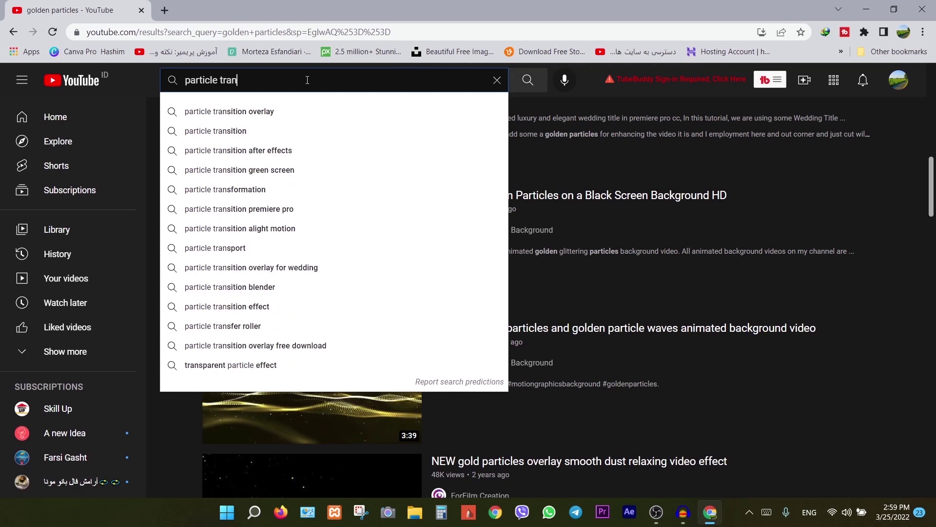
{"action": "type", "text": "sition"}
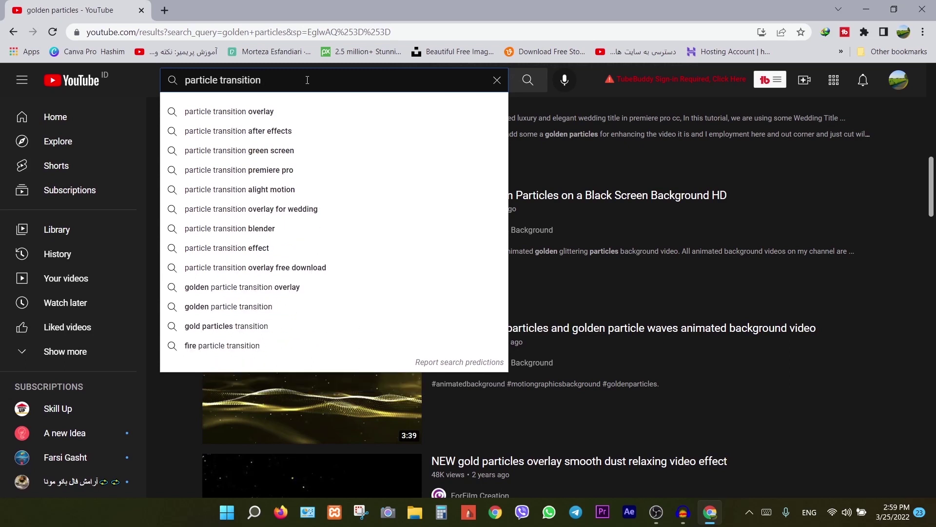
{"action": "type", "text": " o"}
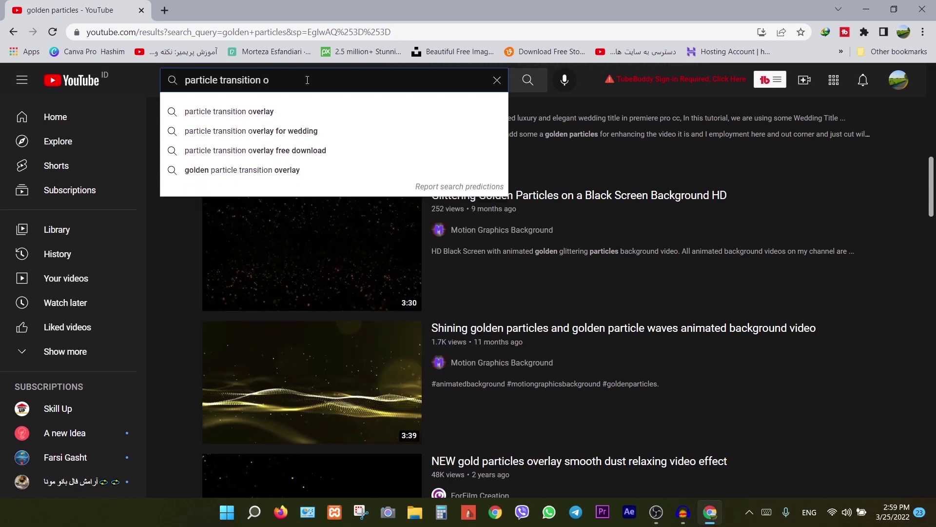
{"action": "type", "text": "verlay"}
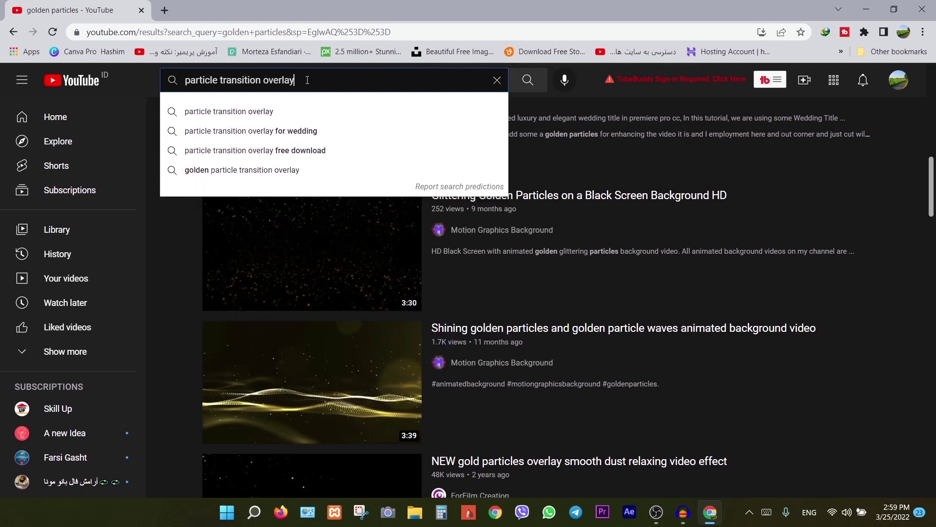
{"action": "key", "text": "Return"}
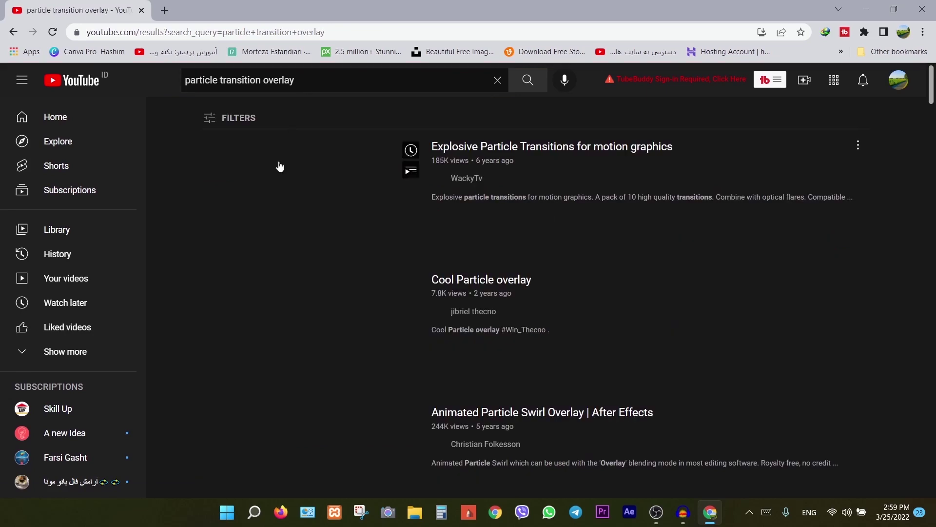
Examine the particle transition overlay results for suitable transition and glowing particle clips.
{"action": "scroll", "coordinate": [486, 317], "scroll_direction": "down", "scroll_amount": 3}
{"action": "scroll", "coordinate": [517, 324], "scroll_direction": "up", "scroll_amount": 3}
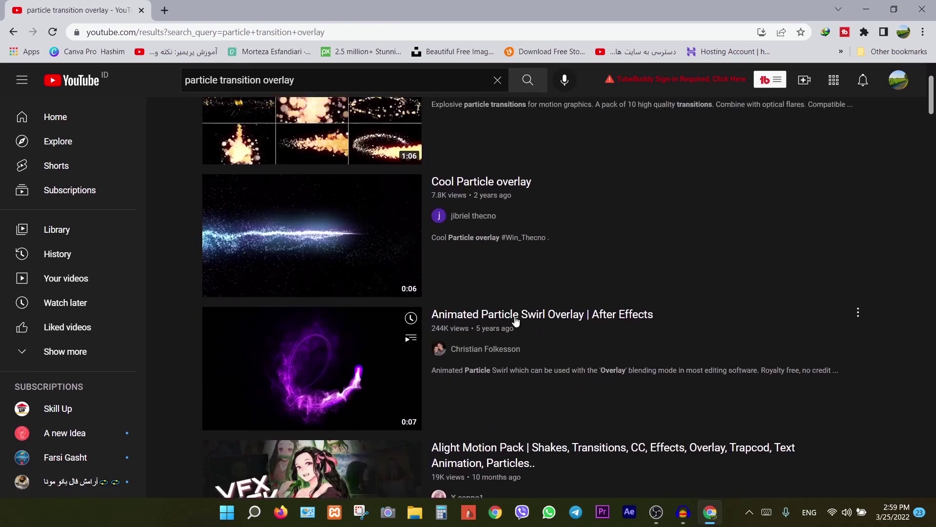
{"action": "scroll", "coordinate": [528, 325], "scroll_direction": "down", "scroll_amount": 10}
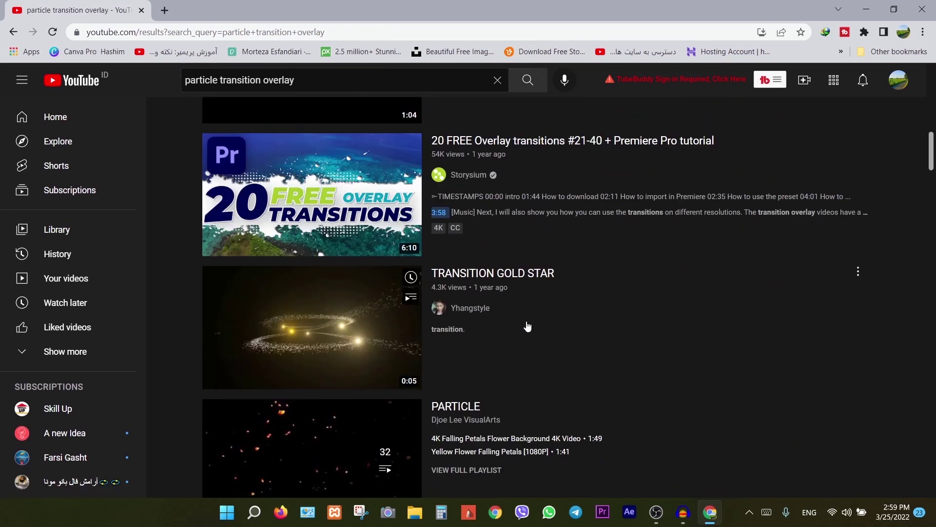
{"action": "scroll", "coordinate": [527, 324], "scroll_direction": "down", "scroll_amount": 6}
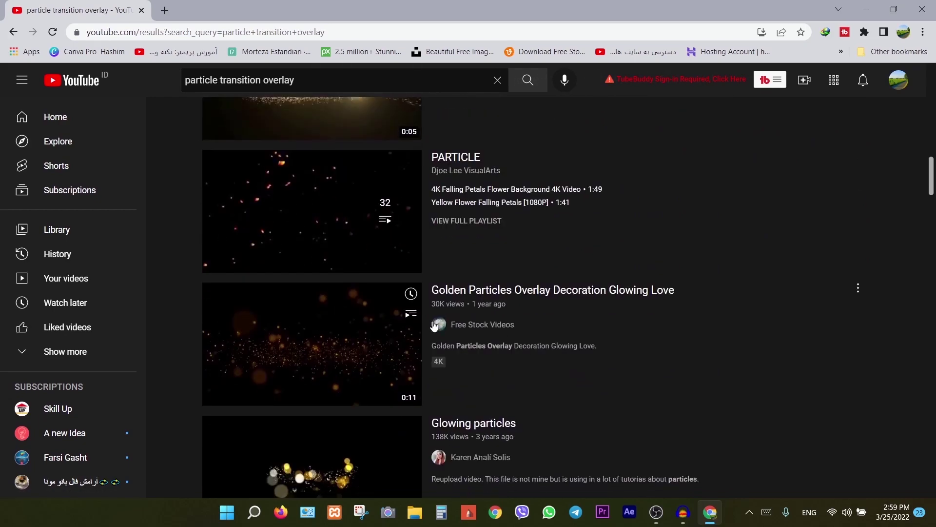
{"action": "scroll", "coordinate": [433, 325], "scroll_direction": "up", "scroll_amount": 4}
{"action": "scroll", "coordinate": [433, 325], "scroll_direction": "up", "scroll_amount": 10}
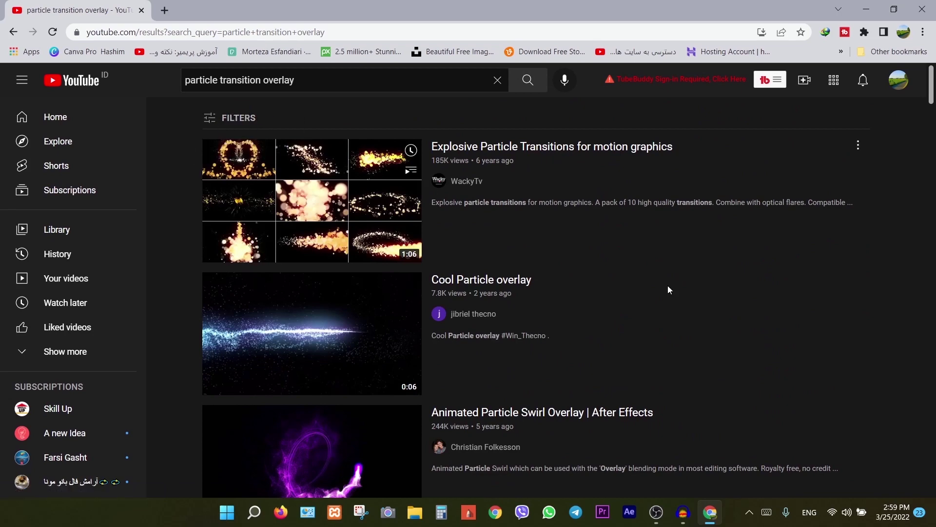
{"action": "scroll", "coordinate": [538, 331], "scroll_direction": "down", "scroll_amount": 12}
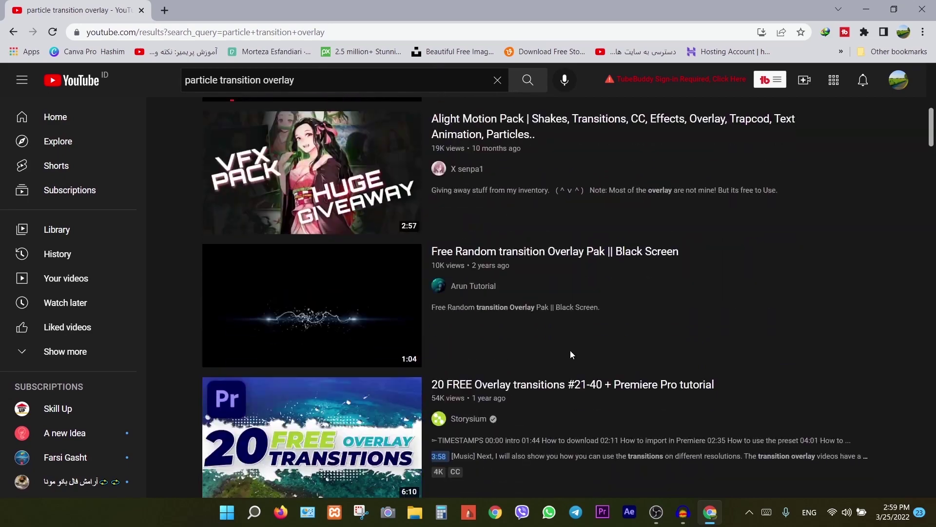
{"action": "scroll", "coordinate": [572, 355], "scroll_direction": "down", "scroll_amount": 5}
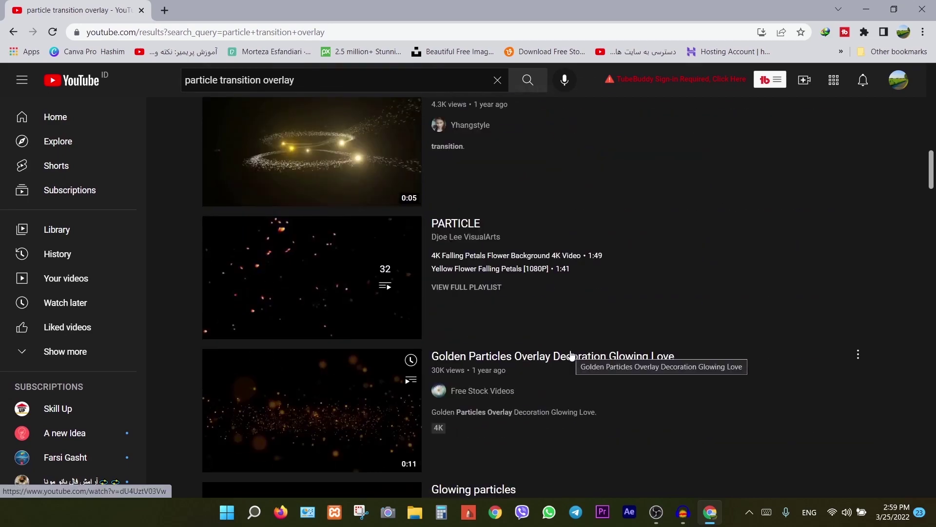
{"action": "scroll", "coordinate": [570, 352], "scroll_direction": "down", "scroll_amount": 1}
{"action": "scroll", "coordinate": [468, 337], "scroll_direction": "down", "scroll_amount": 4}
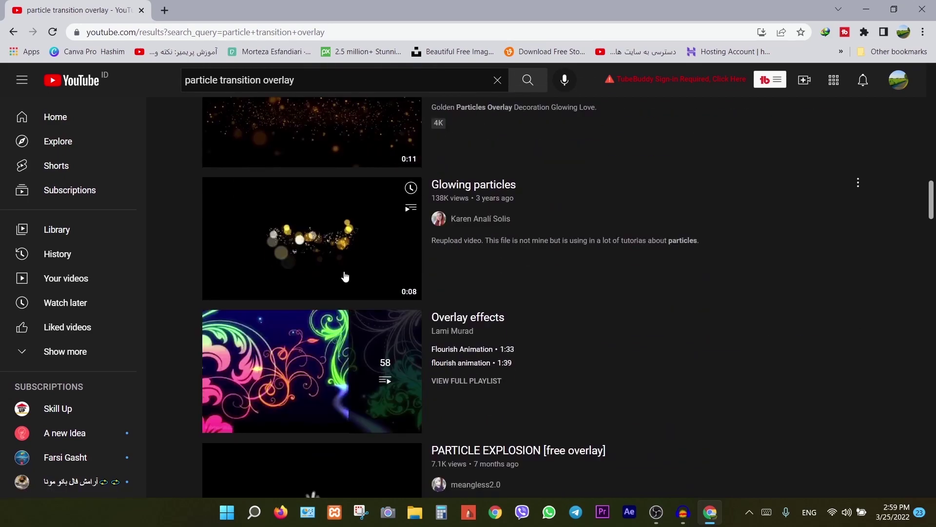
{"action": "scroll", "coordinate": [539, 385], "scroll_direction": "down", "scroll_amount": 9}
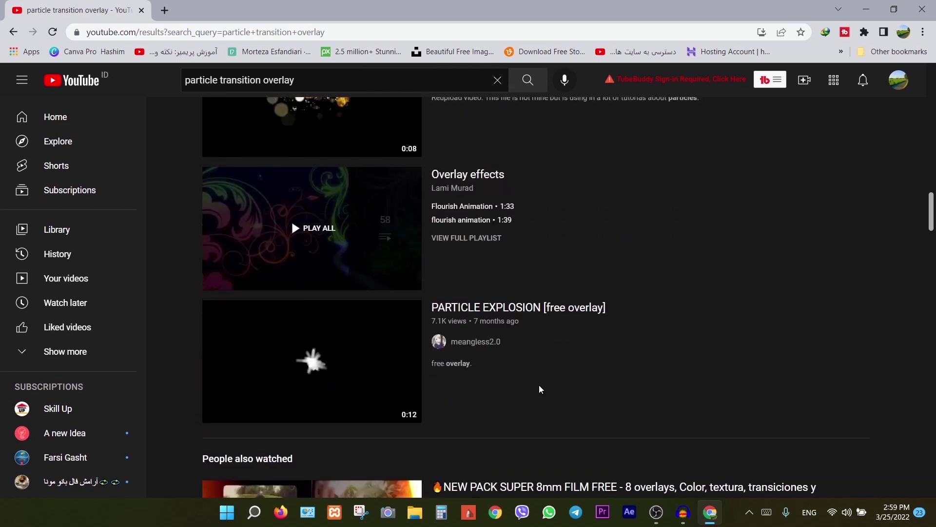
{"action": "scroll", "coordinate": [541, 390], "scroll_direction": "up", "scroll_amount": 17}
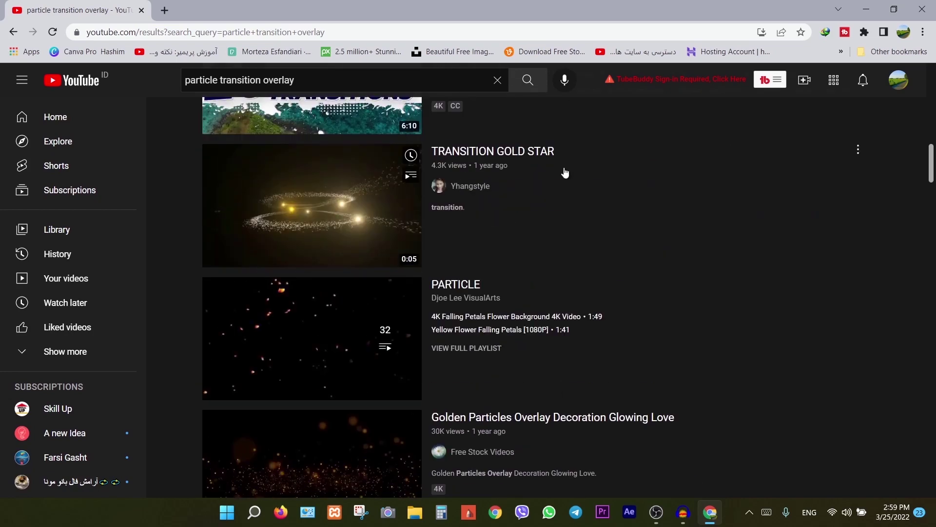
Search Google for "gold texture" in a new browser tab.
{"action": "left_click", "coordinate": [164, 10]}
{"action": "left_click", "coordinate": [483, 258]}
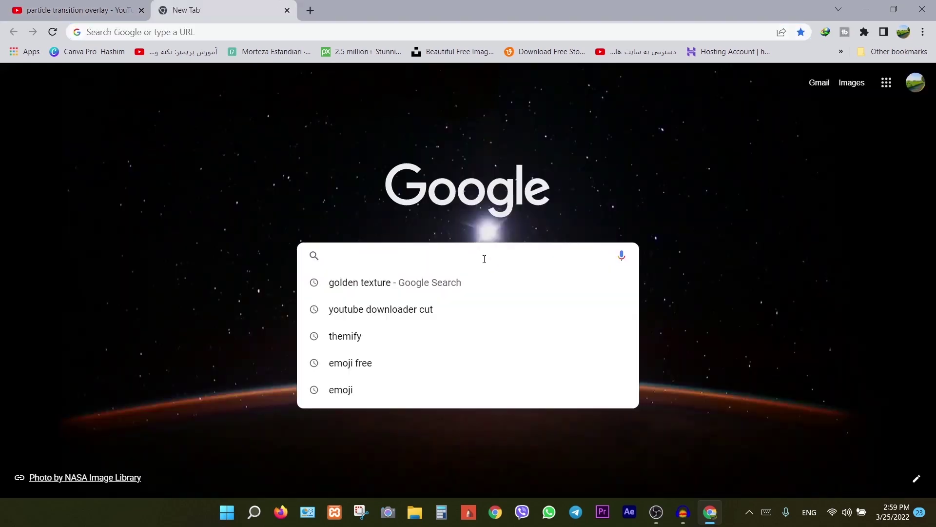
{"action": "type", "text": "go"}
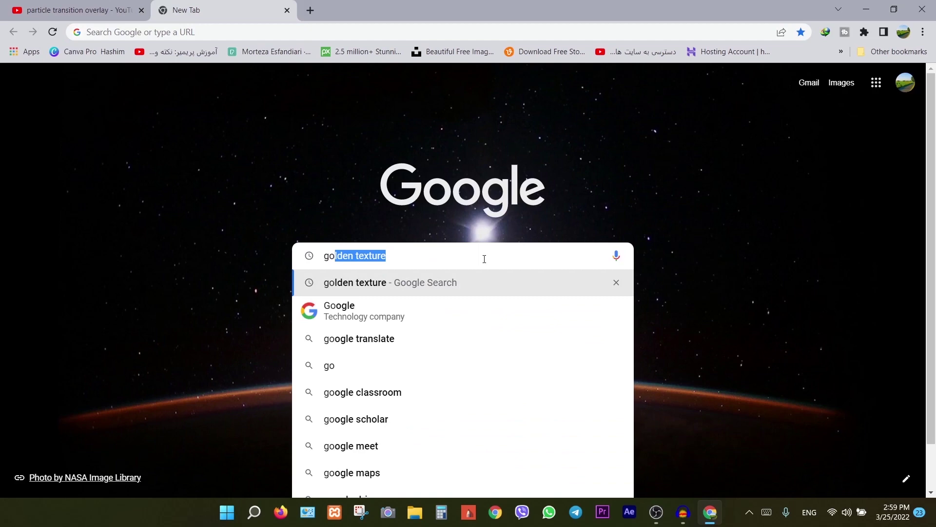
{"action": "type", "text": "ld "}
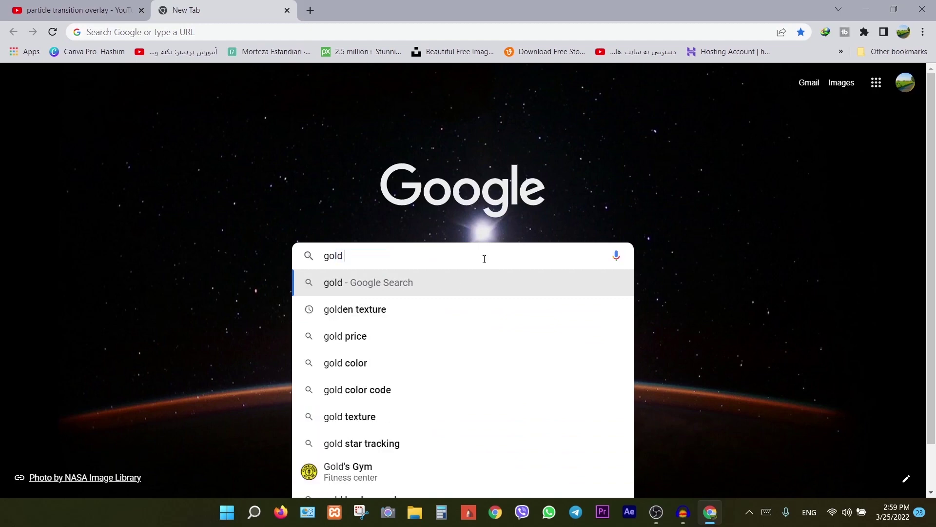
{"action": "type", "text": "te"}
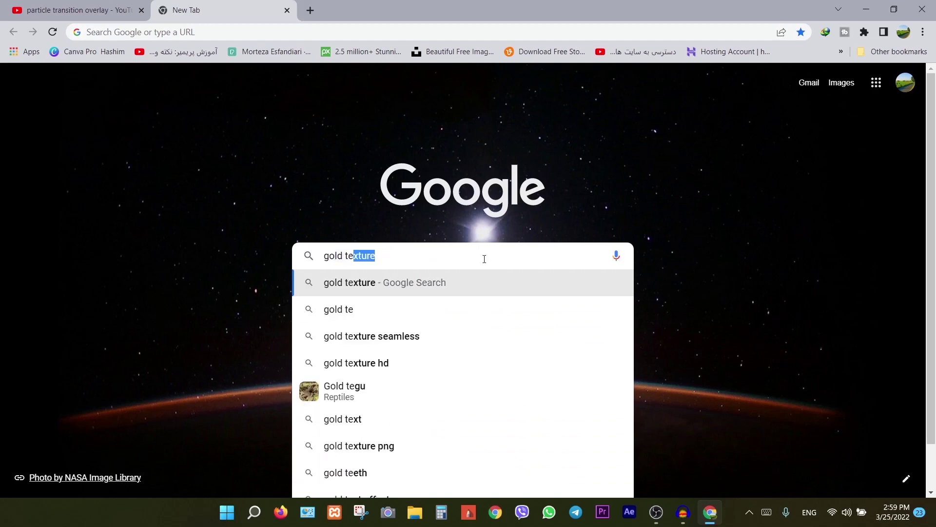
{"action": "type", "text": "xture"}
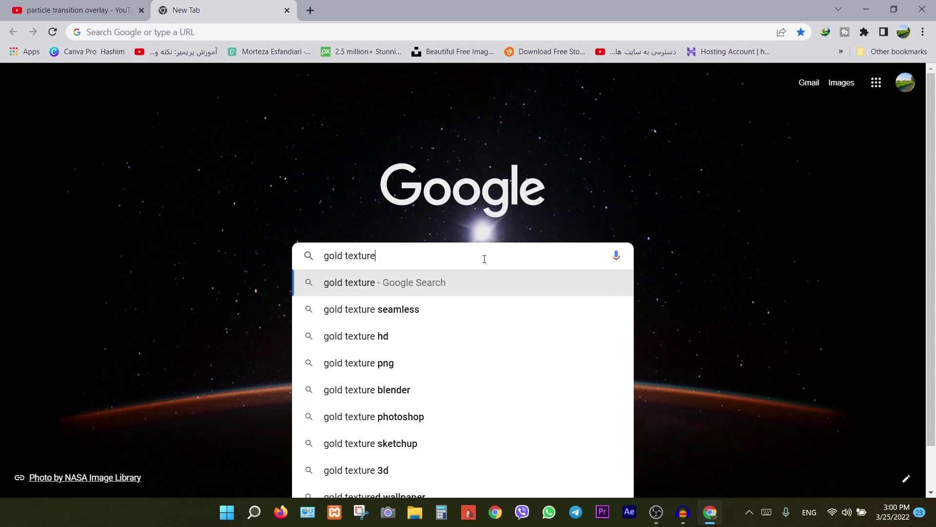
{"action": "key", "text": "Return"}
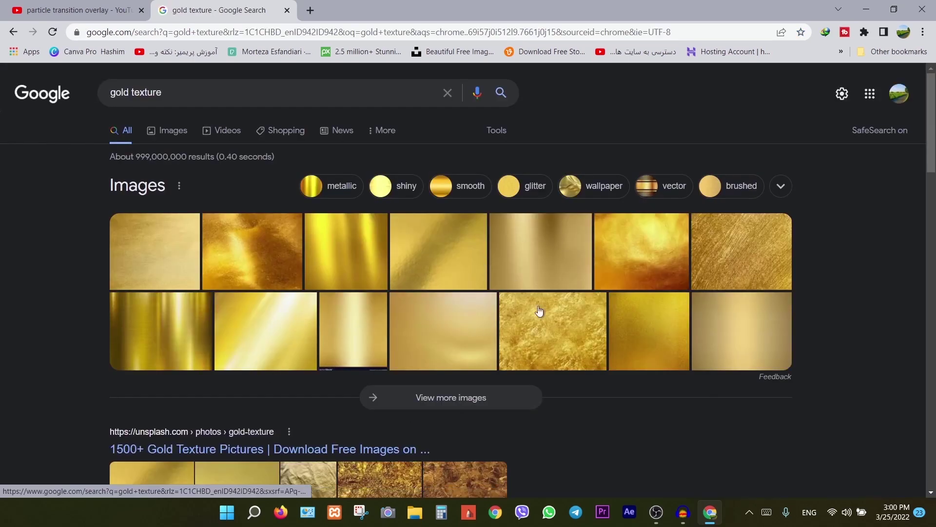
Look through the image results for gold textures, and close the search tab.
{"action": "left_click", "coordinate": [173, 131]}
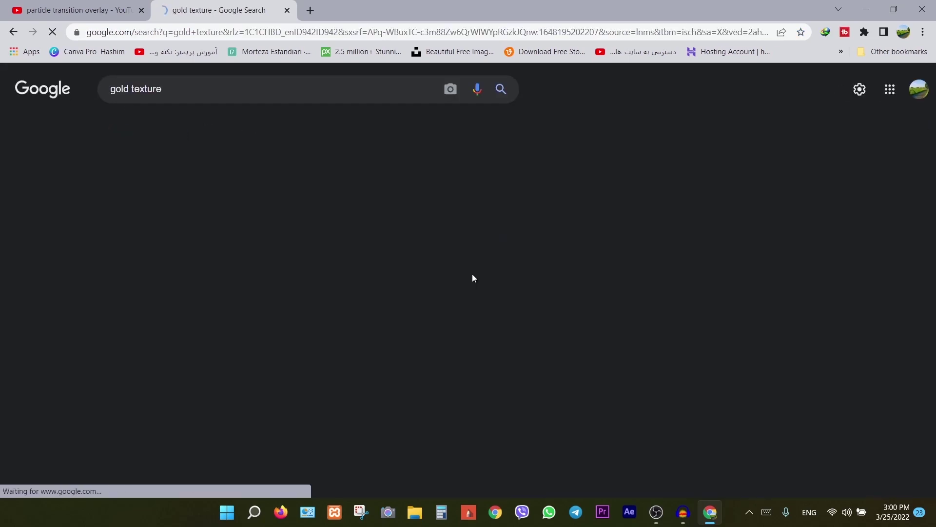
{"action": "scroll", "coordinate": [599, 321], "scroll_direction": "down", "scroll_amount": 2}
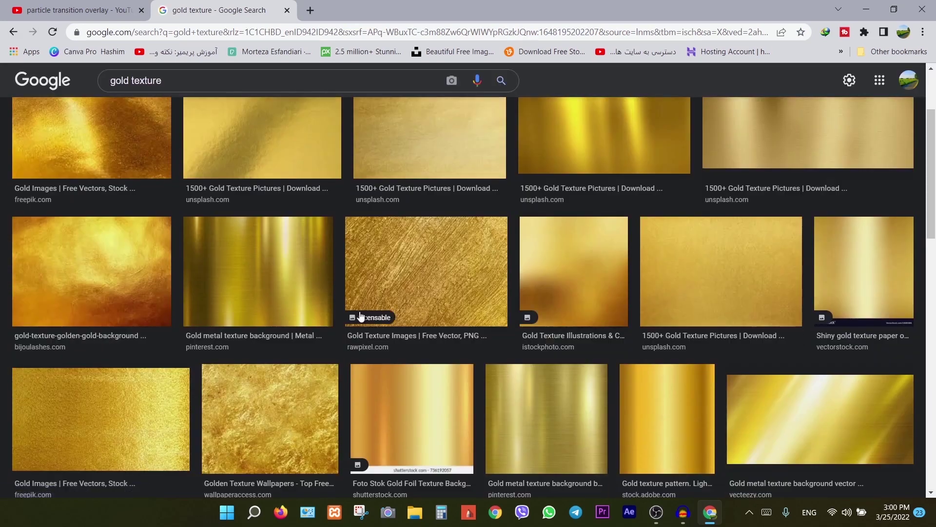
{"action": "scroll", "coordinate": [722, 318], "scroll_direction": "down", "scroll_amount": 4}
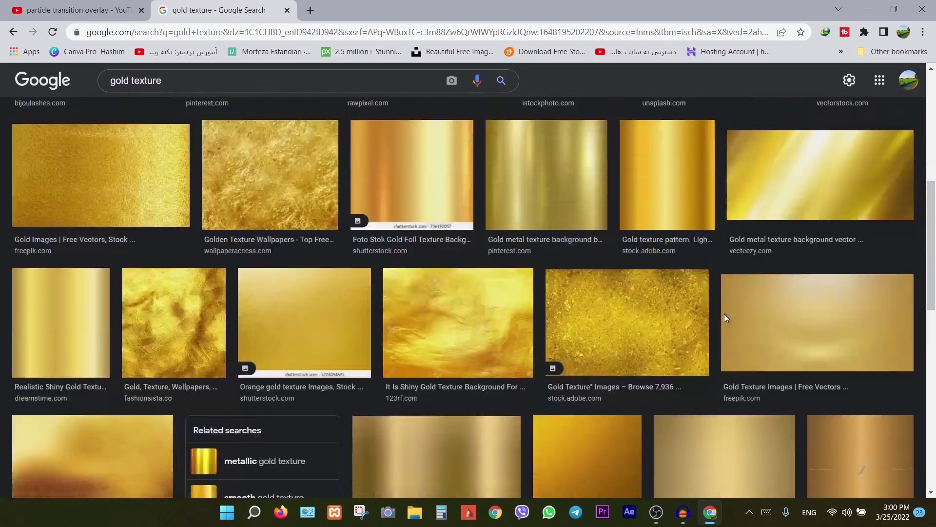
{"action": "scroll", "coordinate": [725, 316], "scroll_direction": "up", "scroll_amount": 6}
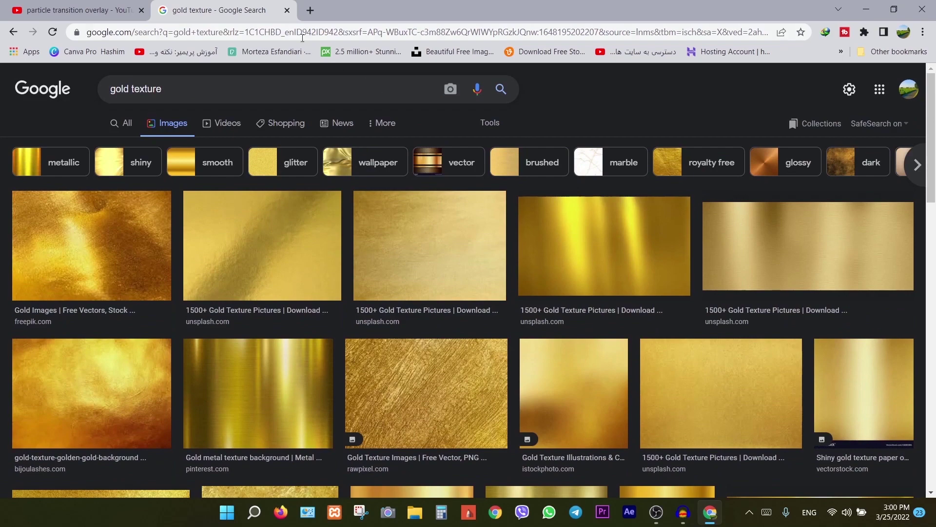
{"action": "left_click", "coordinate": [288, 11]}
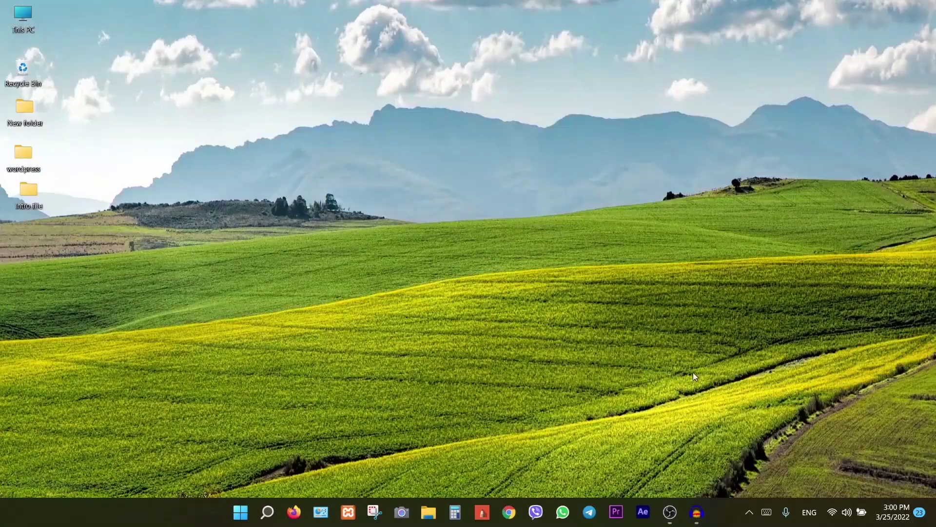
Switch to Adobe Premiere Pro and create a new project named "Intro 1" in D:\Premiere Files.
{"action": "left_click", "coordinate": [616, 512]}
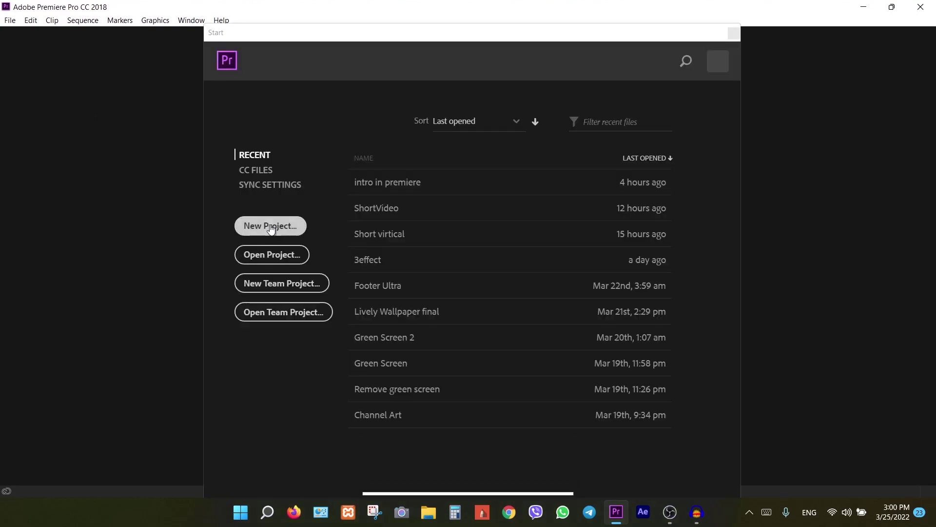
{"action": "left_click", "coordinate": [271, 227]}
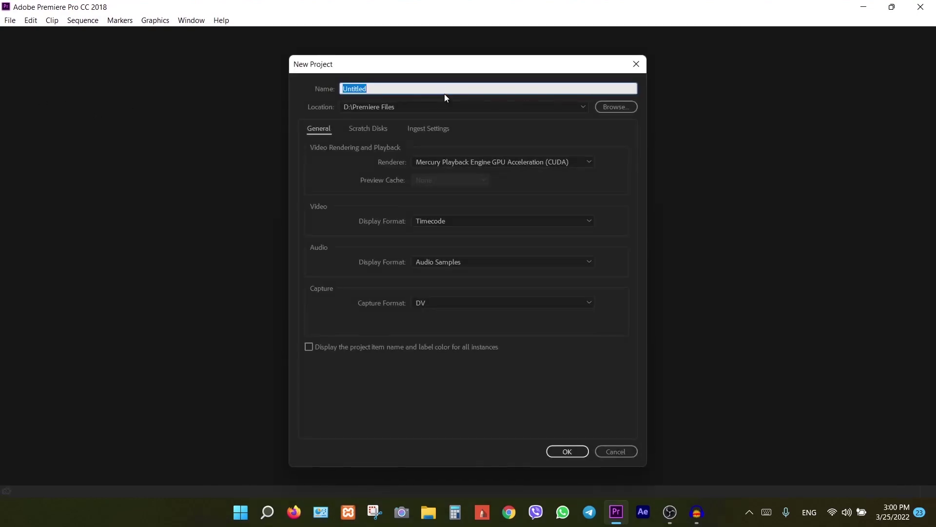
{"action": "type", "text": "Intro 1"}
{"action": "left_click", "coordinate": [566, 451]}
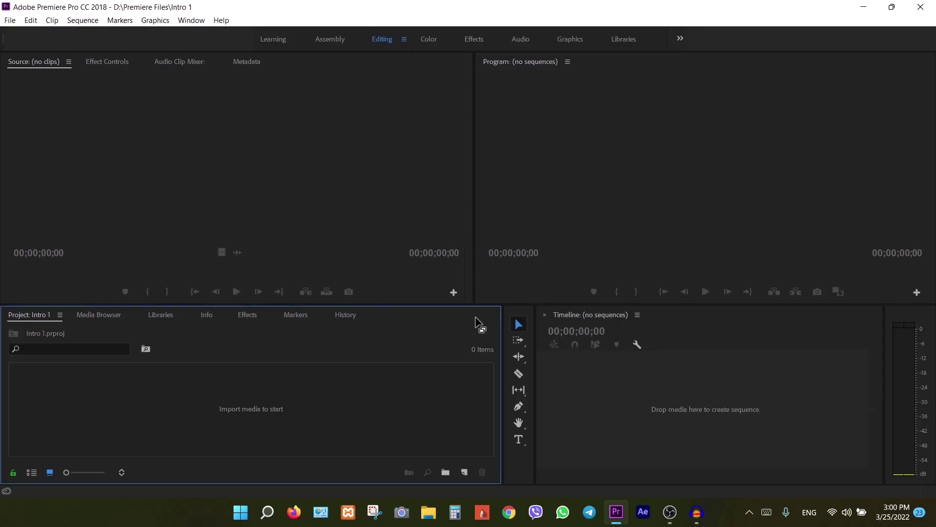
Create a new sequence with the default settings and reset the Editing workspace layout.
{"action": "left_click", "coordinate": [10, 22]}
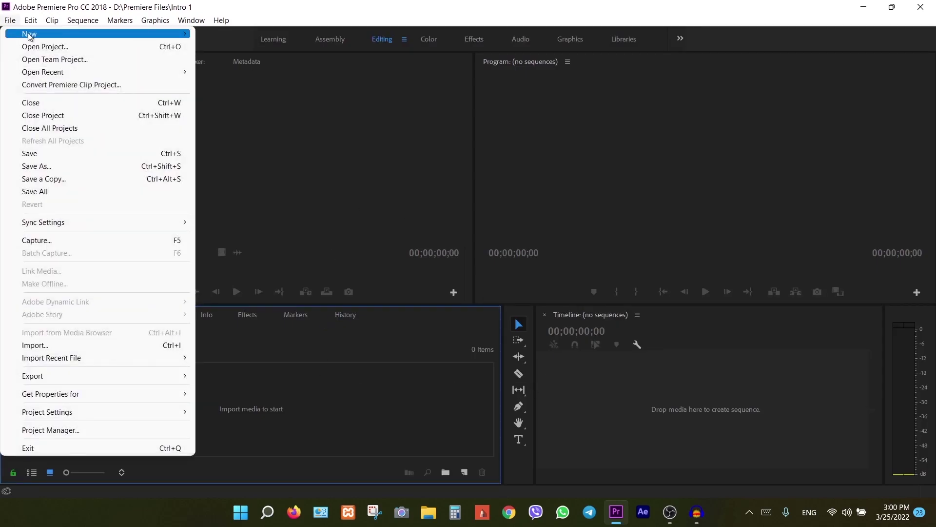
{"action": "mouse_move", "coordinate": [89, 34]}
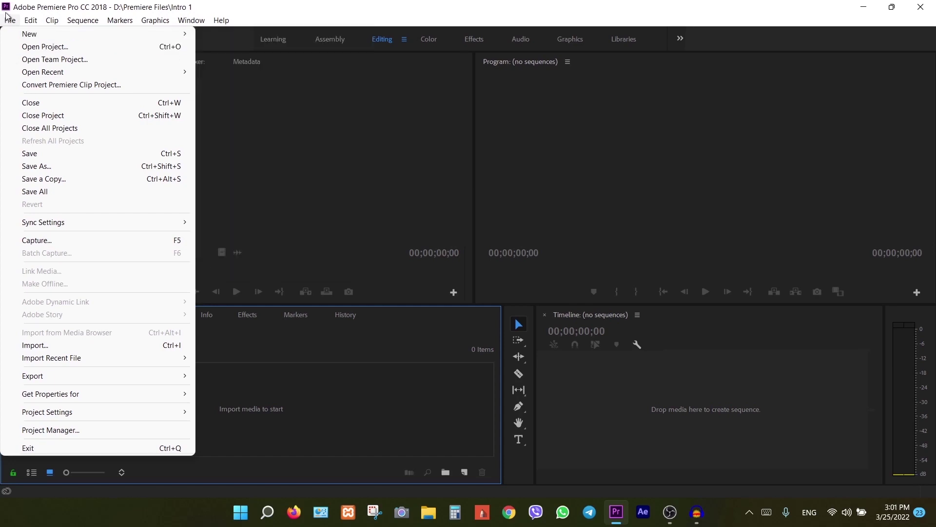
{"action": "left_click", "coordinate": [236, 59]}
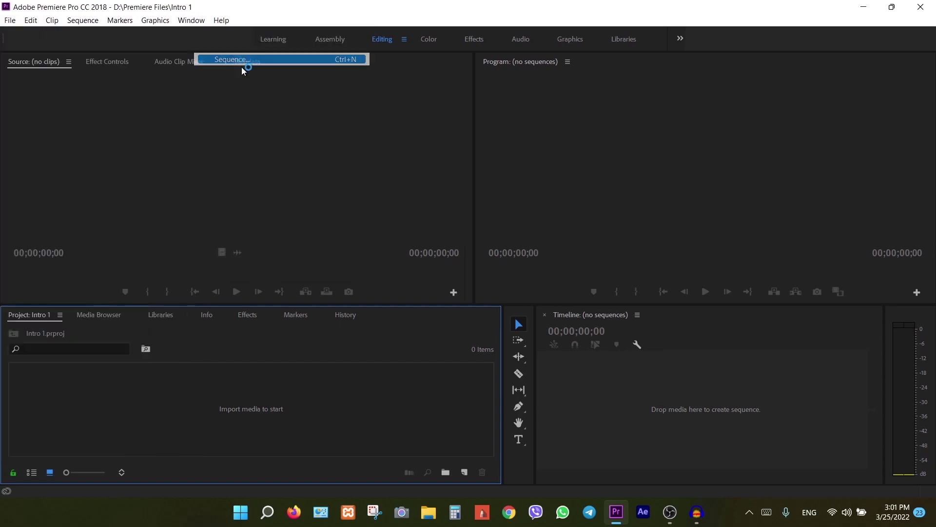
{"action": "left_click", "coordinate": [591, 453]}
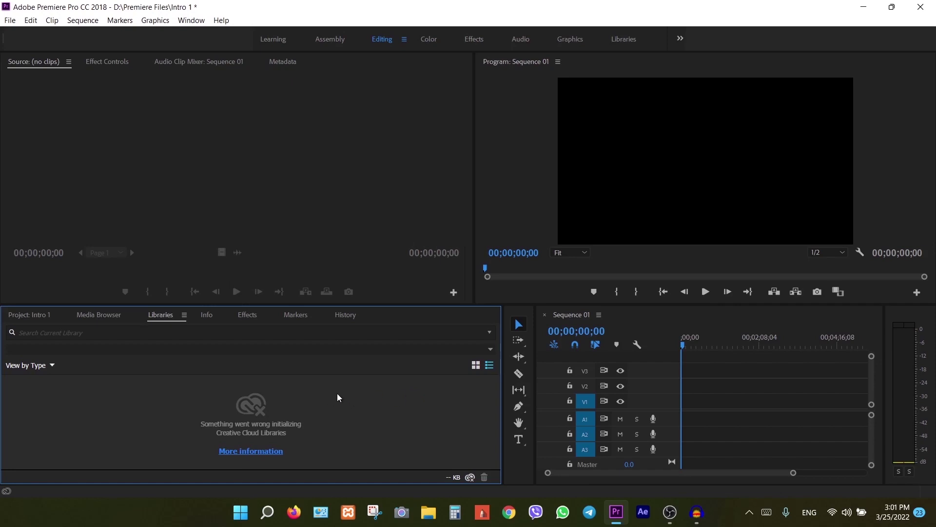
{"action": "left_click", "coordinate": [404, 41]}
{"action": "left_click", "coordinate": [446, 39]}
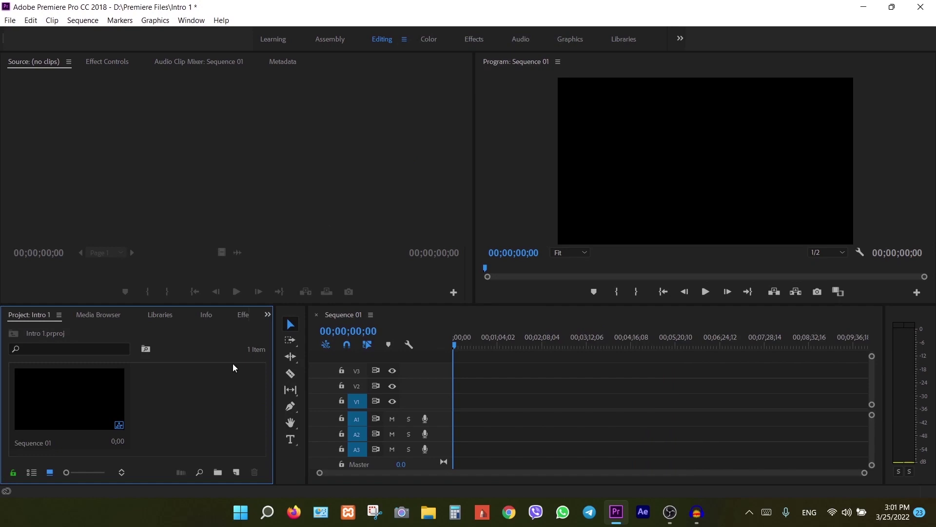
Import Flare, gold_texture446, Mask, PARTICLES and Transitions from the Desktop folder "IPC - ELEGANT WEDDING TITLE" into the project.
{"action": "double_click", "coordinate": [205, 411]}
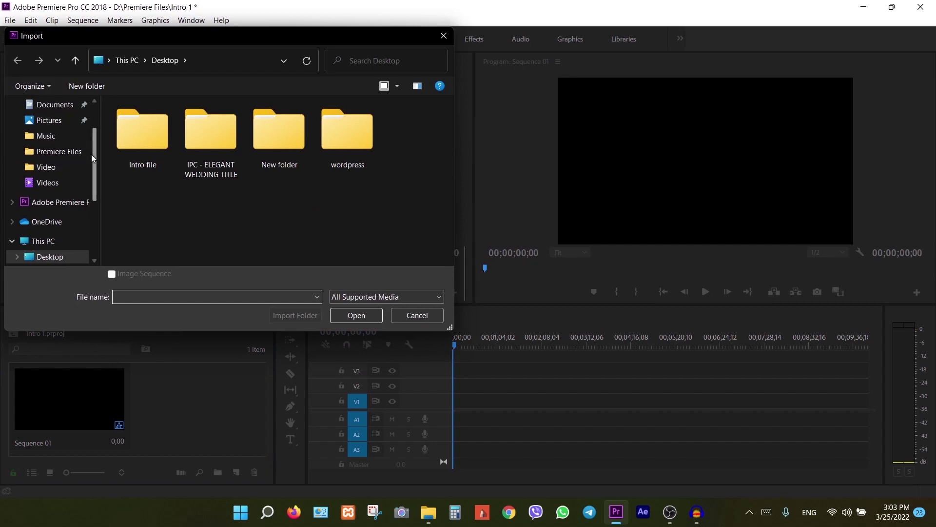
{"action": "scroll", "coordinate": [95, 157], "scroll_direction": "up", "scroll_amount": 1}
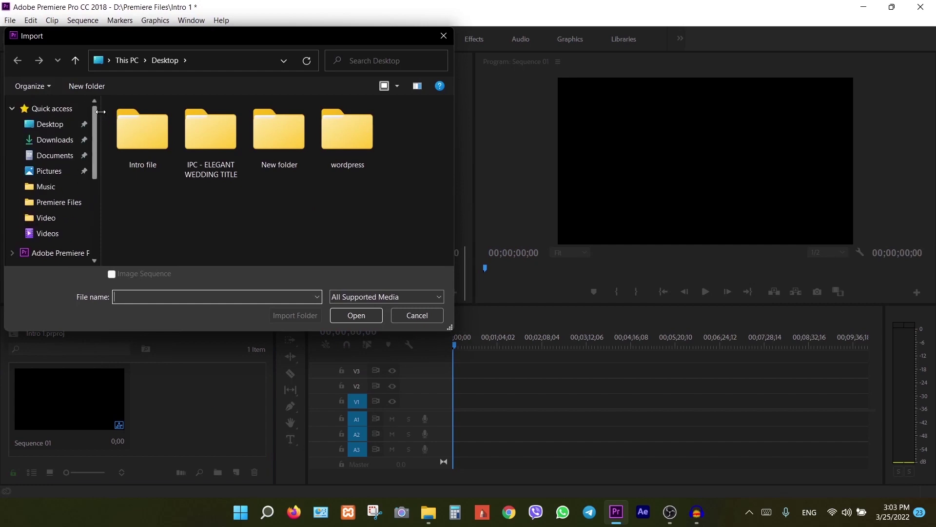
{"action": "left_click", "coordinate": [52, 126]}
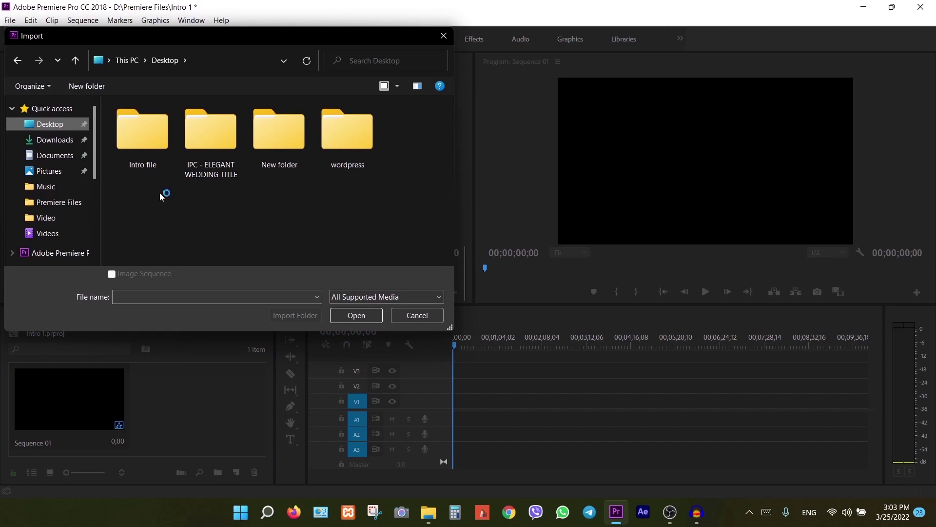
{"action": "double_click", "coordinate": [196, 146]}
{"action": "left_click_drag", "start_coordinate": [435, 185], "coordinate": [139, 147]}
{"action": "left_click", "coordinate": [359, 320]}
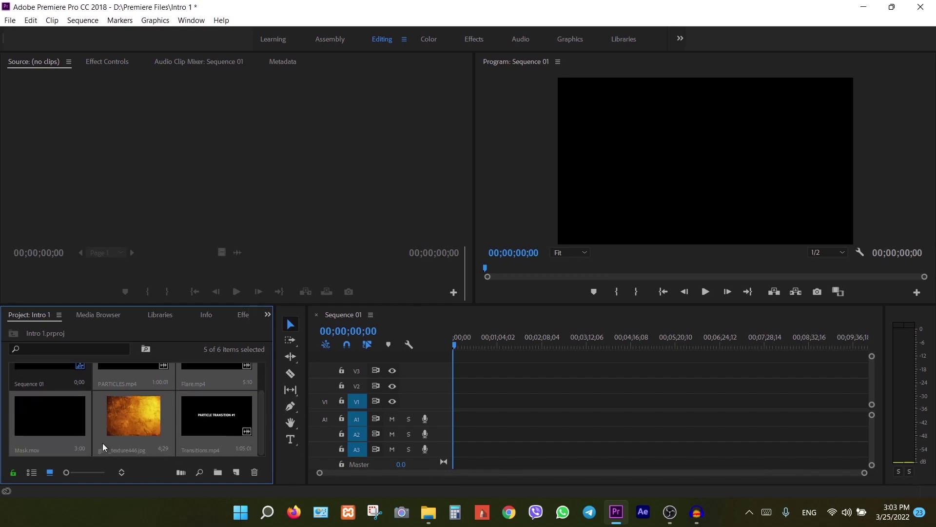
Import the Circle logo image from the "My pics" folder in Downloads into the project.
{"action": "double_click", "coordinate": [98, 440]}
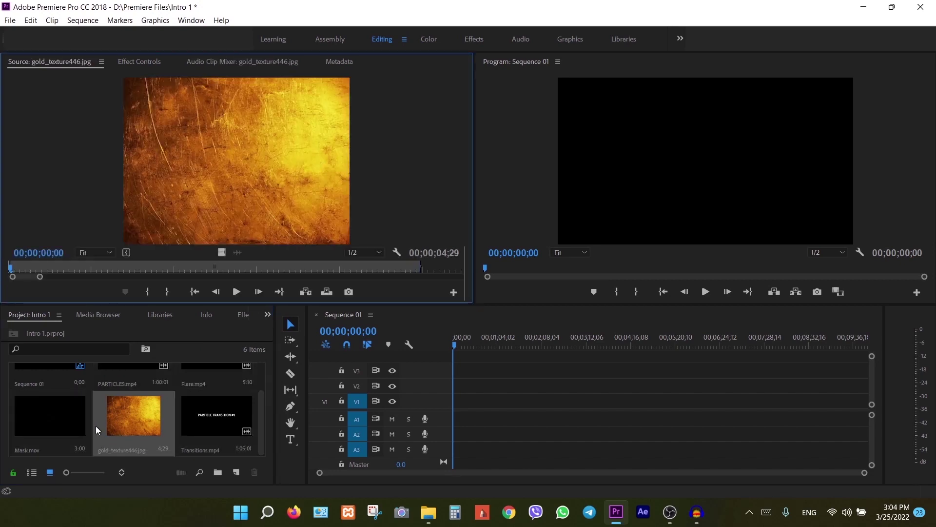
{"action": "double_click", "coordinate": [89, 445]}
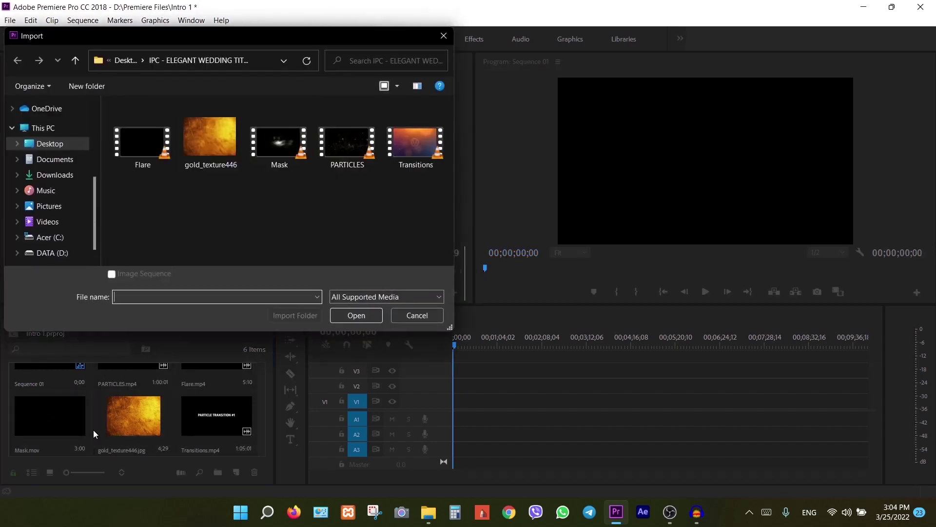
{"action": "left_click", "coordinate": [57, 176]}
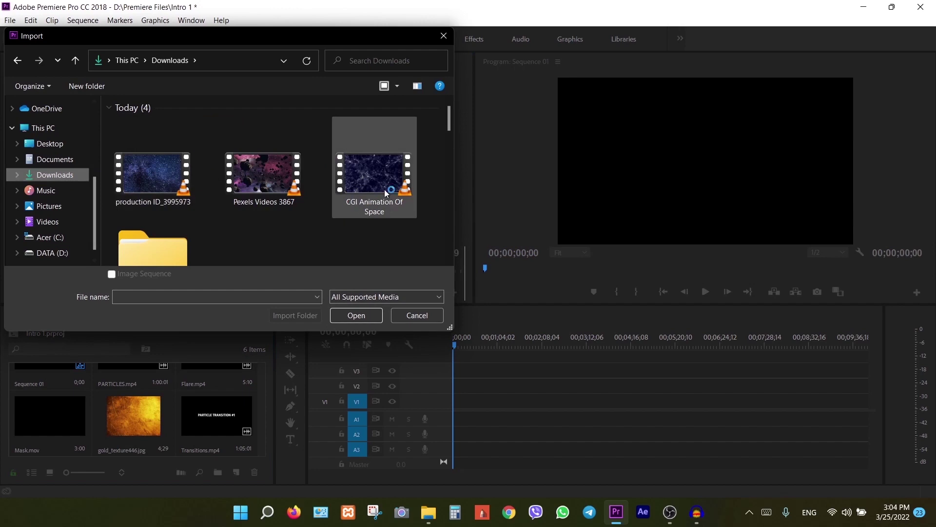
{"action": "left_click_drag", "start_coordinate": [450, 124], "coordinate": [442, 187]}
{"action": "double_click", "coordinate": [262, 179]}
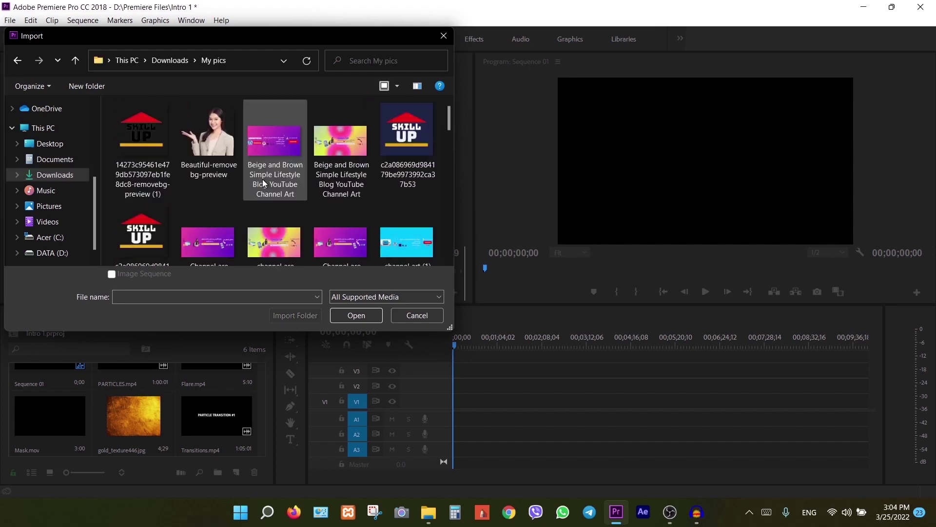
{"action": "left_click_drag", "start_coordinate": [447, 123], "coordinate": [441, 145]}
{"action": "left_click", "coordinate": [407, 171]}
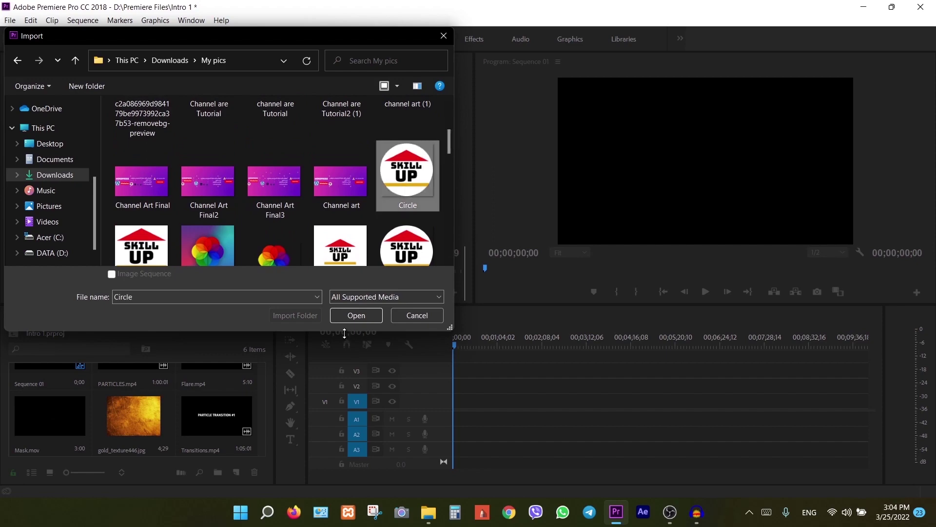
{"action": "left_click", "coordinate": [351, 314]}
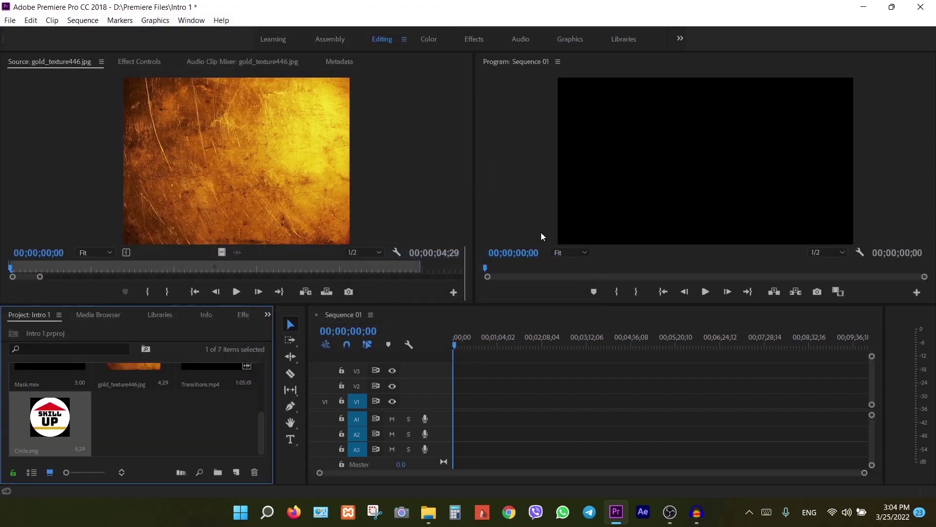
Widen the Project panel and increase its height so more media thumbnails are displayed.
{"action": "left_click", "coordinate": [212, 433]}
{"action": "left_click_drag", "start_coordinate": [261, 435], "coordinate": [268, 374]}
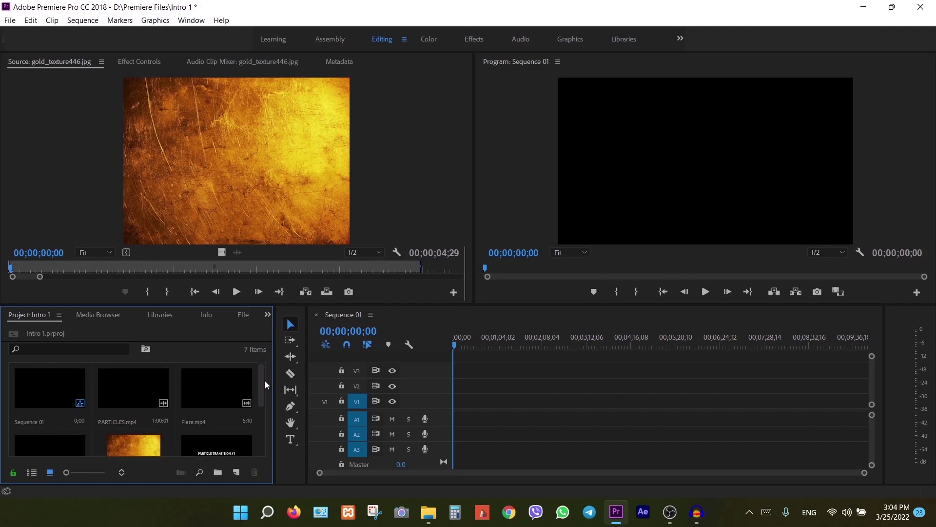
{"action": "left_click_drag", "start_coordinate": [275, 349], "coordinate": [313, 349]}
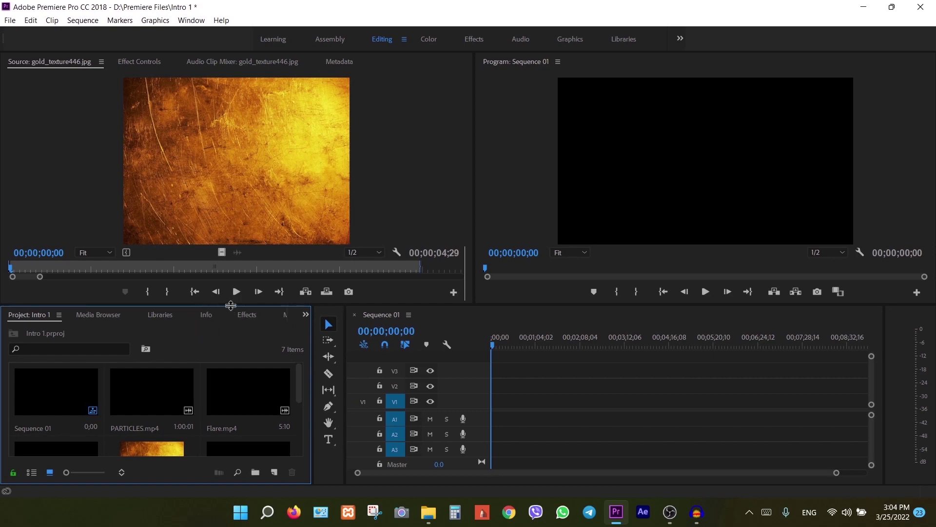
{"action": "left_click_drag", "start_coordinate": [232, 304], "coordinate": [245, 266]}
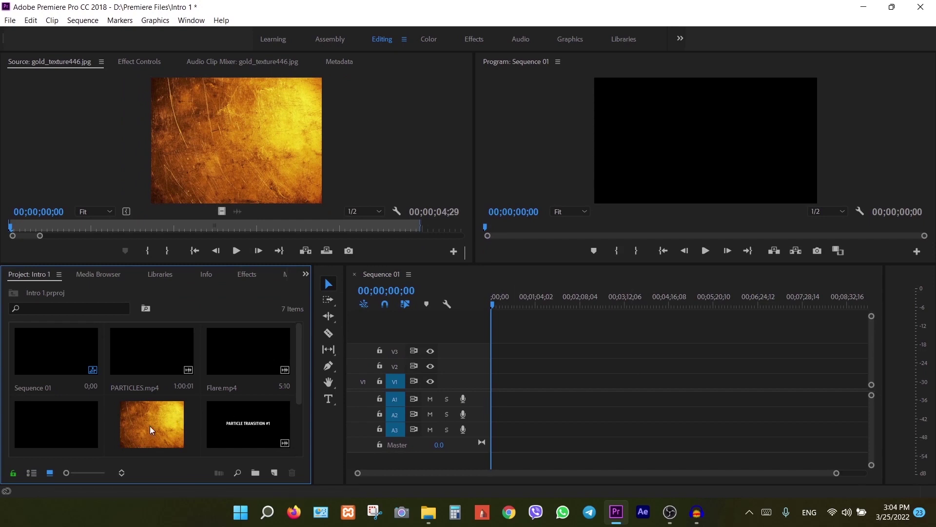
Place gold_texture446.jpg at the start of video track V1 in Sequence 01.
{"action": "left_click_drag", "start_coordinate": [147, 426], "coordinate": [496, 386]}
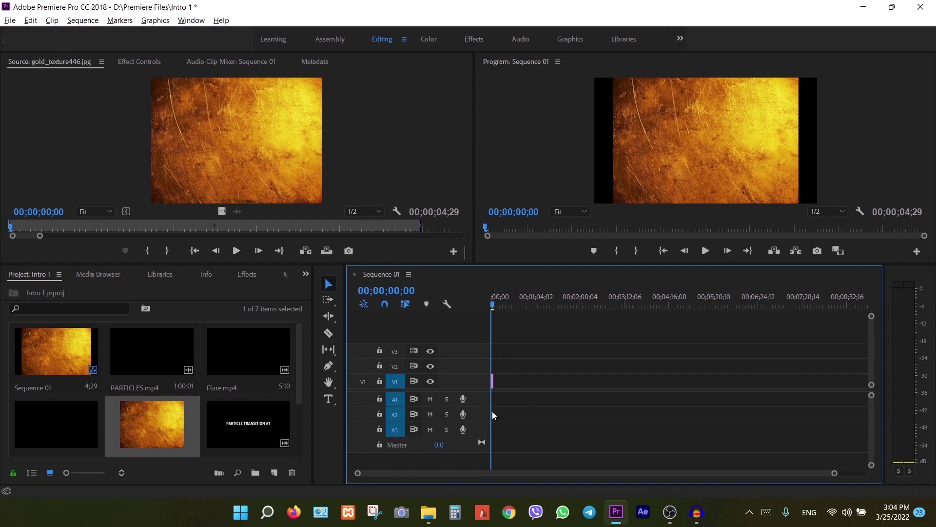
{"action": "scroll", "coordinate": [506, 409], "scroll_direction": "up", "scroll_amount": 5}
{"action": "scroll", "coordinate": [506, 408], "scroll_direction": "up", "scroll_amount": 5}
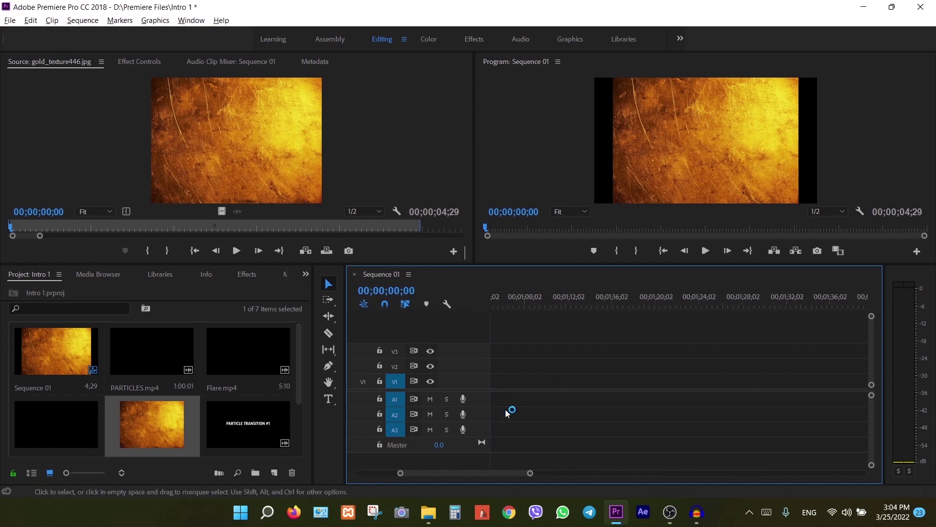
{"action": "left_click_drag", "start_coordinate": [457, 471], "coordinate": [399, 480]}
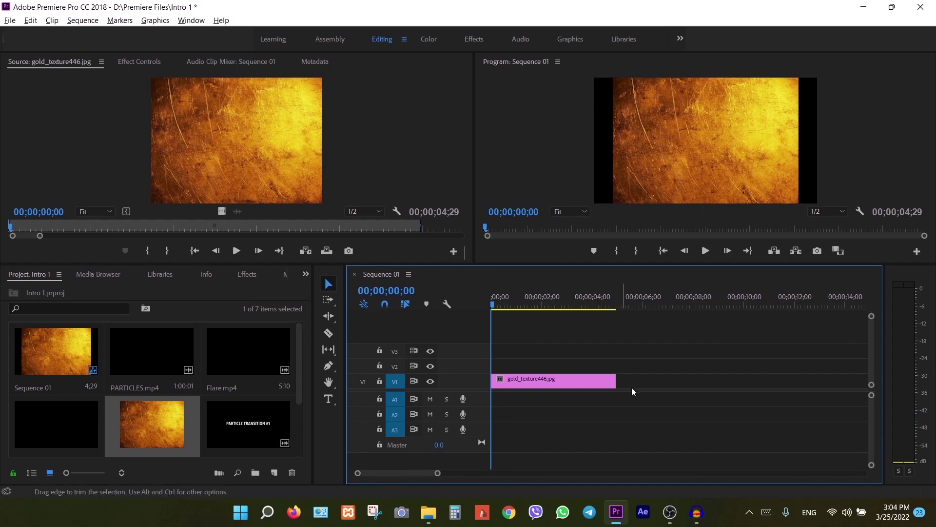
{"action": "scroll", "coordinate": [565, 417], "scroll_direction": "up", "scroll_amount": 2}
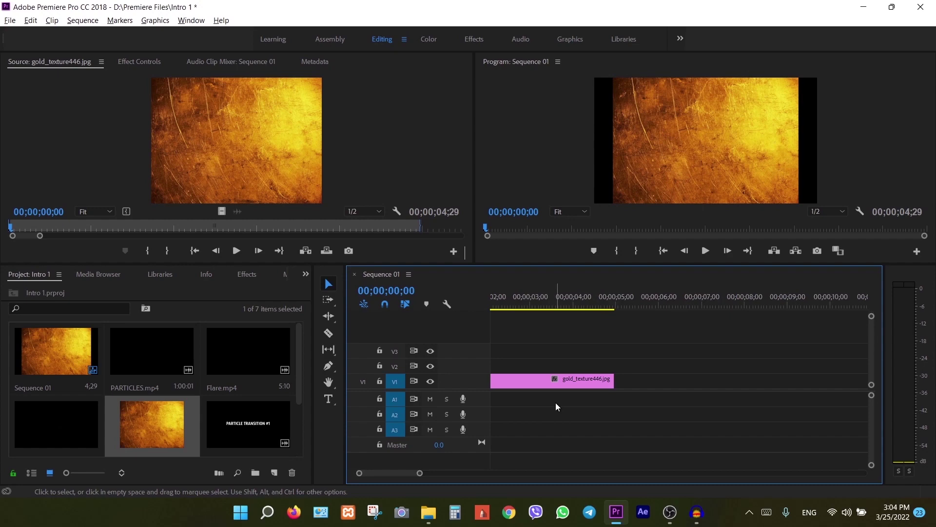
Add a "Skill Up" text title over the gold texture with the Type tool.
{"action": "left_click", "coordinate": [329, 400]}
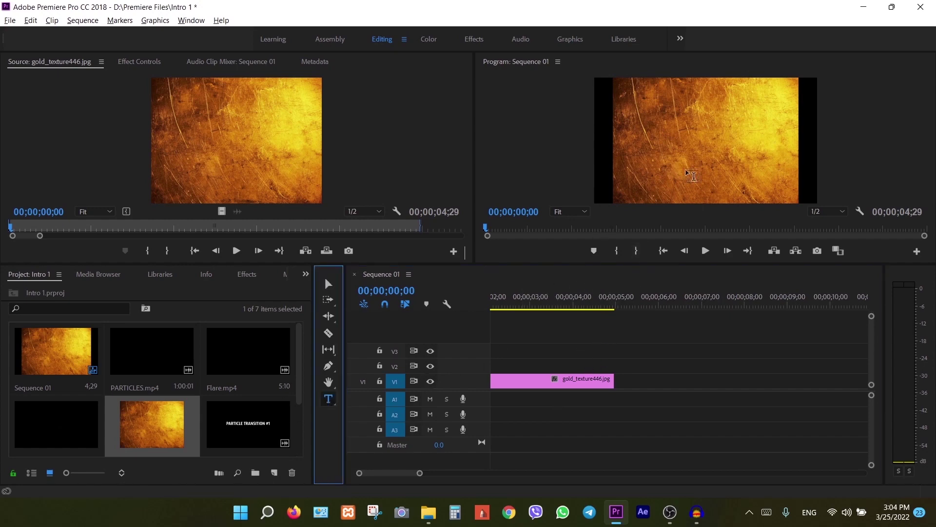
{"action": "left_click", "coordinate": [707, 142]}
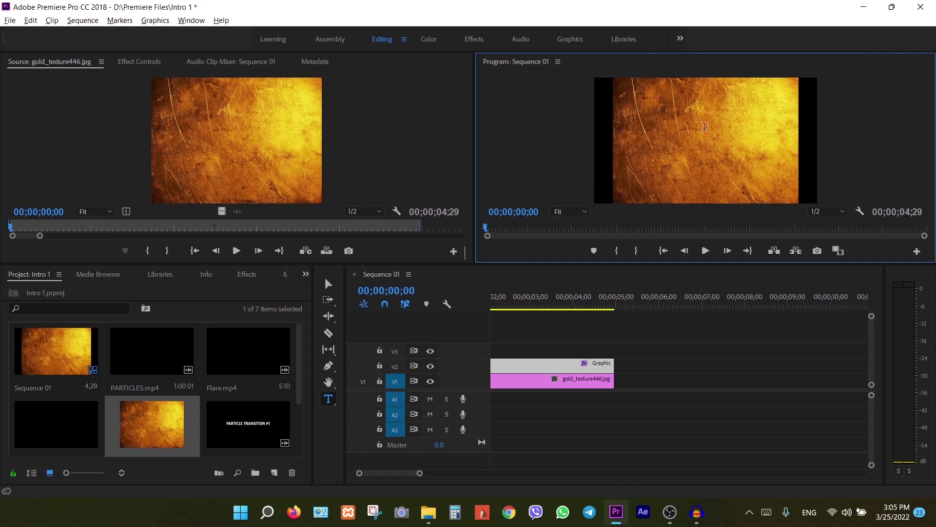
{"action": "type", "text": "Skill Up"}
Set the "Skill Up" text size to 143 in Essential Graphics and centre it vertically and horizontally in the frame.
{"action": "left_click", "coordinate": [192, 22]}
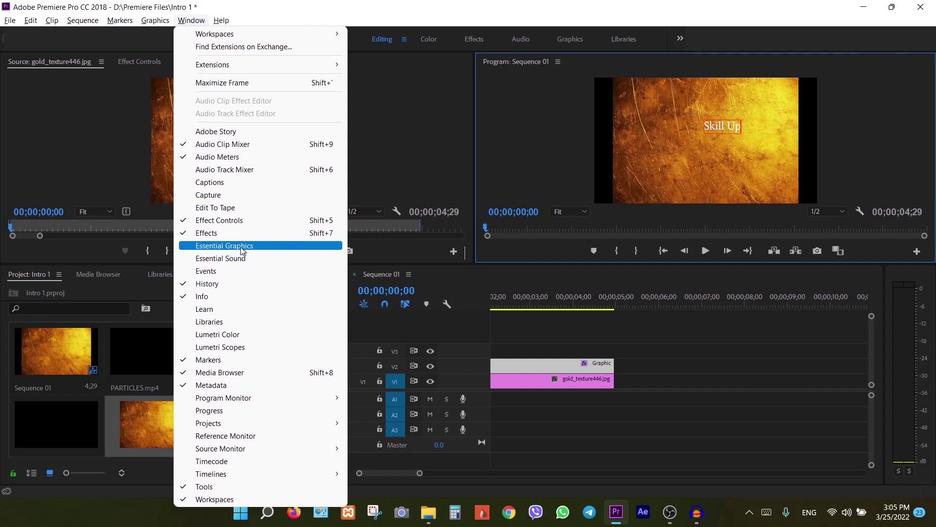
{"action": "left_click", "coordinate": [259, 247]}
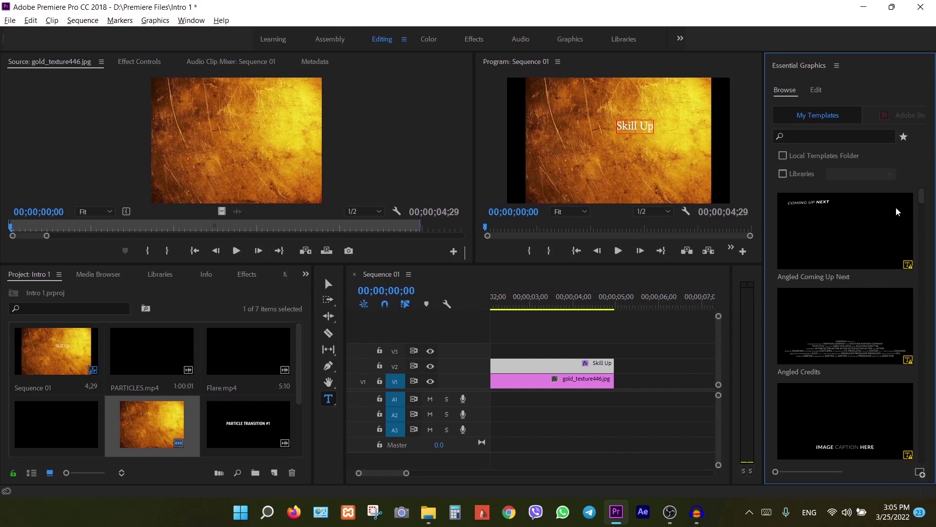
{"action": "left_click", "coordinate": [638, 124]}
{"action": "key", "text": "ctrl+a"}
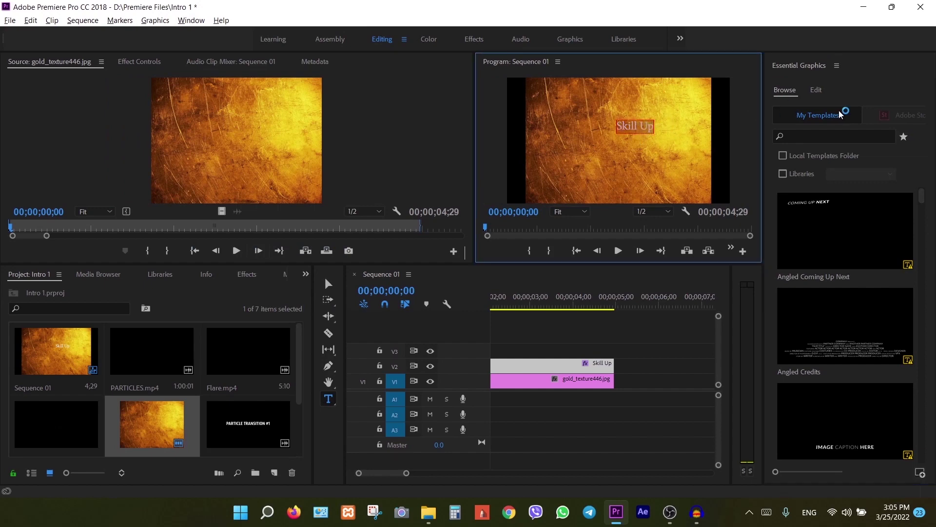
{"action": "left_click", "coordinate": [817, 92]}
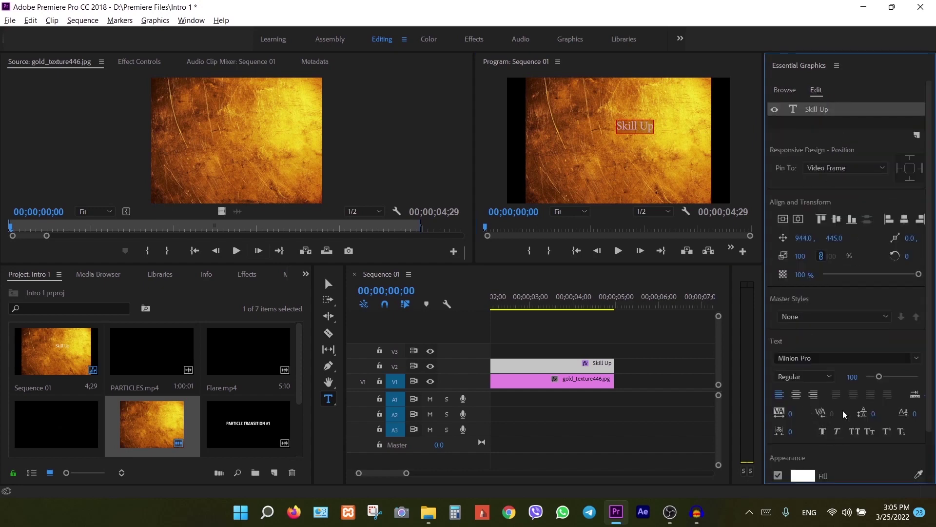
{"action": "left_click_drag", "start_coordinate": [881, 379], "coordinate": [885, 380]}
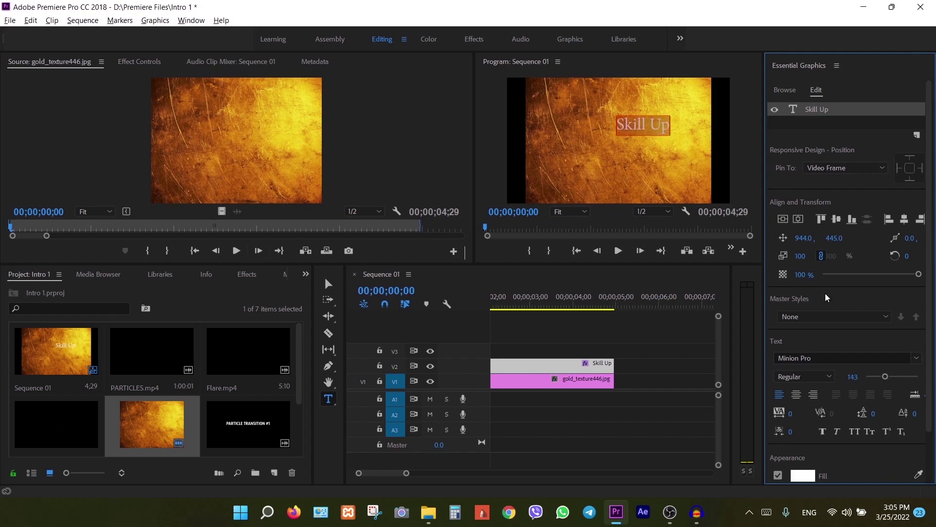
{"action": "left_click", "coordinate": [783, 219]}
{"action": "left_click", "coordinate": [798, 219]}
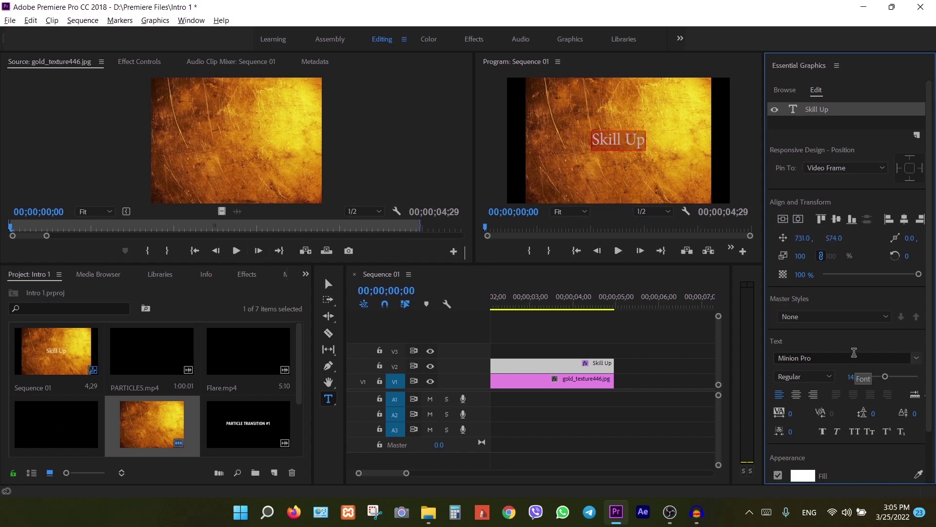
Set the "Skill Up" text font to Minion Pro Bold Italic.
{"action": "left_click", "coordinate": [916, 360]}
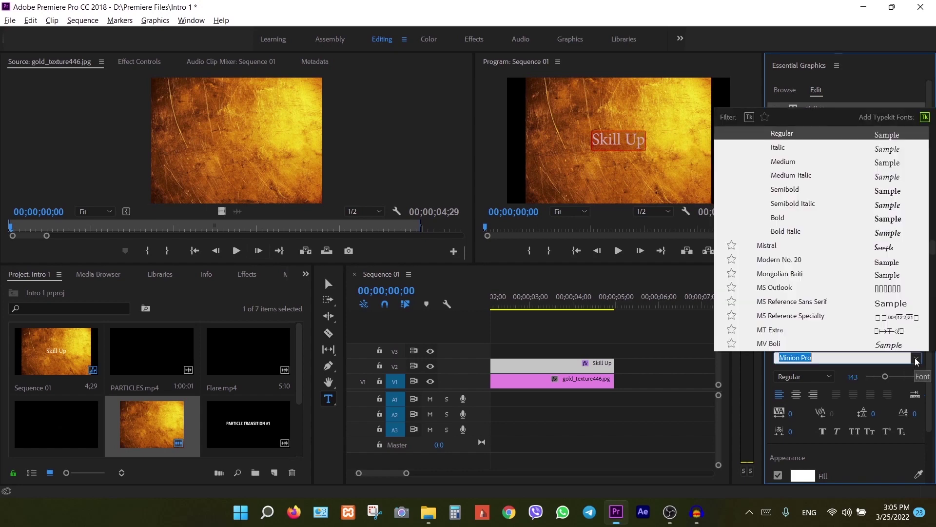
{"action": "scroll", "coordinate": [883, 283], "scroll_direction": "down", "scroll_amount": 1}
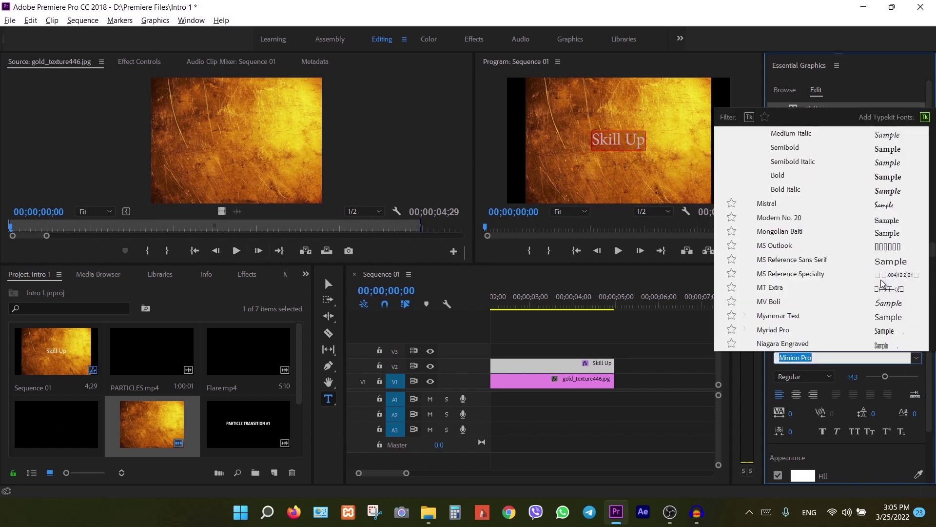
{"action": "scroll", "coordinate": [883, 282], "scroll_direction": "down", "scroll_amount": 1}
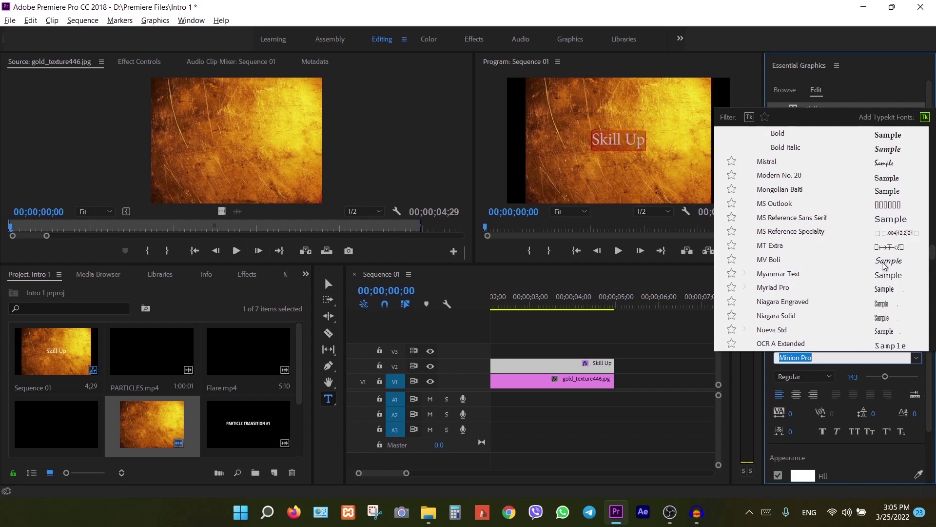
{"action": "scroll", "coordinate": [884, 265], "scroll_direction": "up", "scroll_amount": 2}
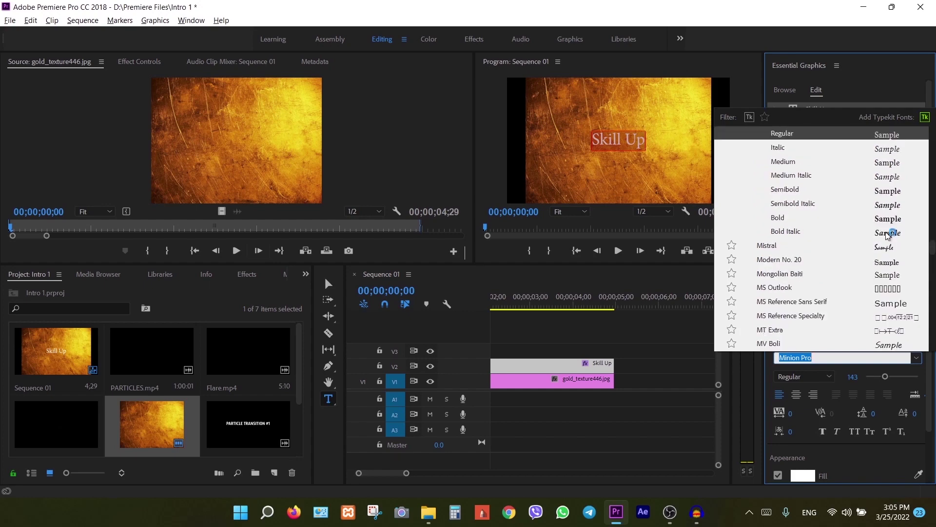
{"action": "left_click", "coordinate": [887, 236]}
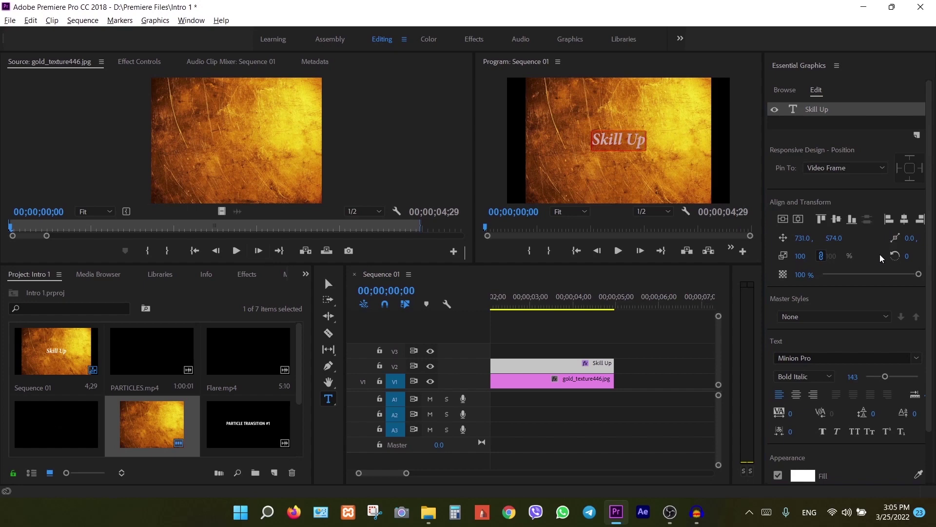
Set the "Skill Up" text font to Ravie and centre the title in the frame again.
{"action": "left_click", "coordinate": [916, 361]}
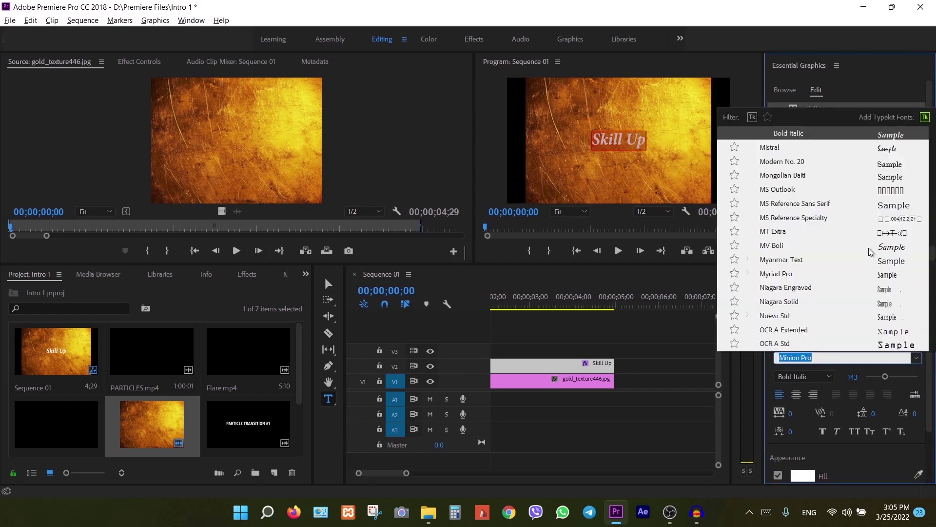
{"action": "scroll", "coordinate": [871, 252], "scroll_direction": "up", "scroll_amount": 1}
{"action": "scroll", "coordinate": [871, 252], "scroll_direction": "up", "scroll_amount": 1}
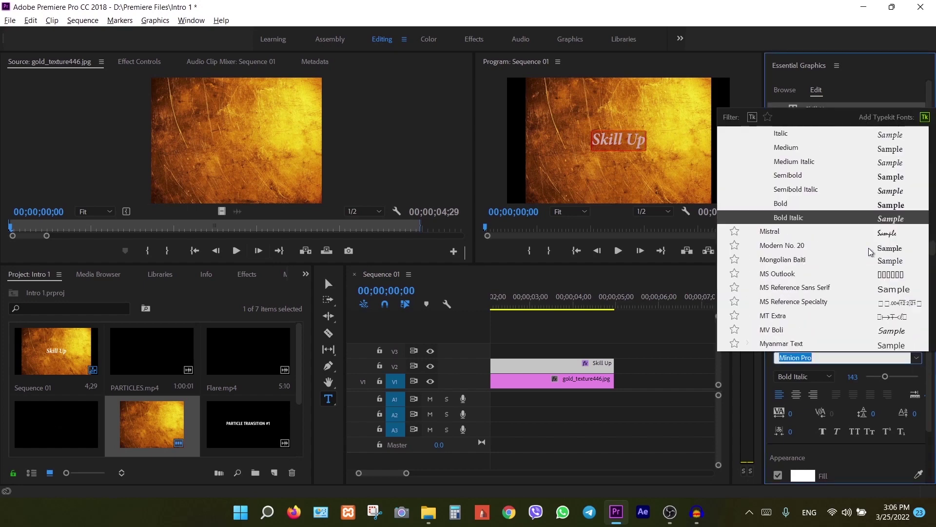
{"action": "scroll", "coordinate": [872, 252], "scroll_direction": "down", "scroll_amount": 5}
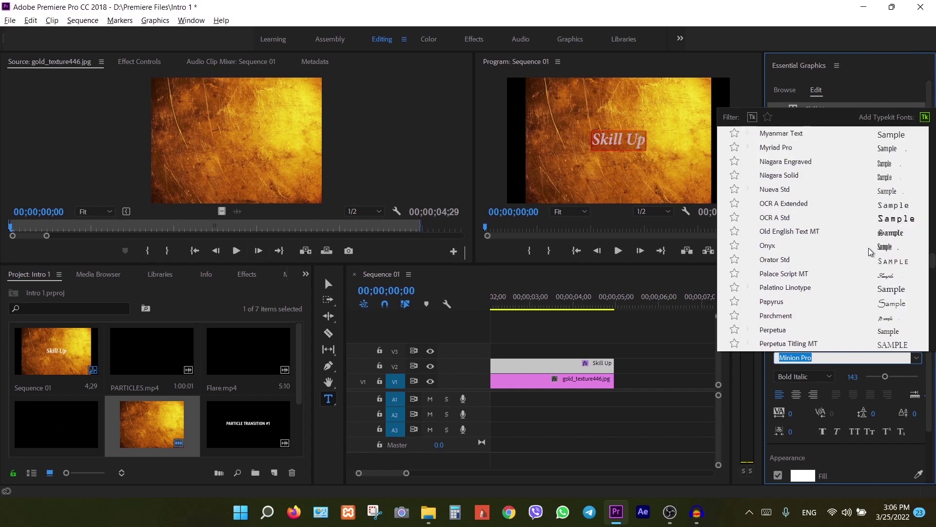
{"action": "scroll", "coordinate": [871, 252], "scroll_direction": "down", "scroll_amount": 3}
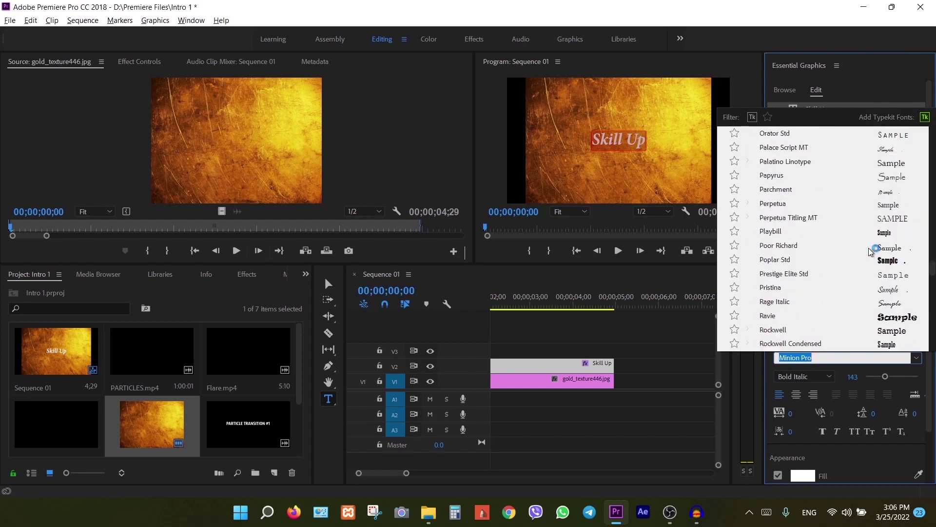
{"action": "left_click", "coordinate": [882, 317]}
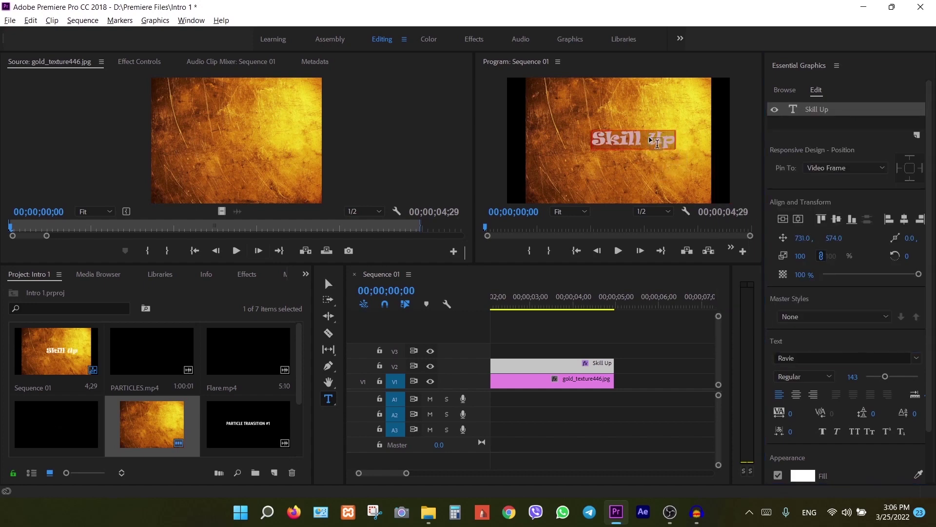
{"action": "left_click", "coordinate": [799, 220]}
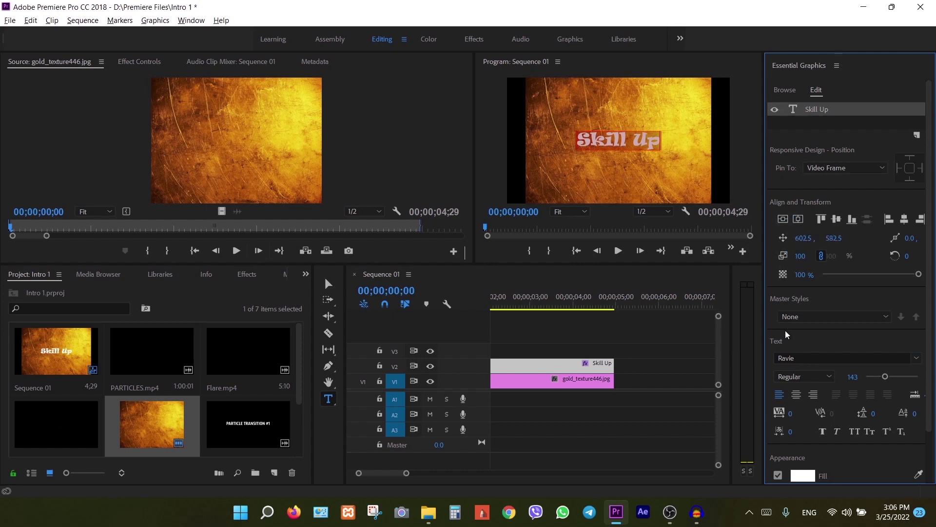
Close the Essential Graphics panel and apply the Track Matte Key effect to the gold_texture446.jpg clip on V1.
{"action": "left_click", "coordinate": [839, 66]}
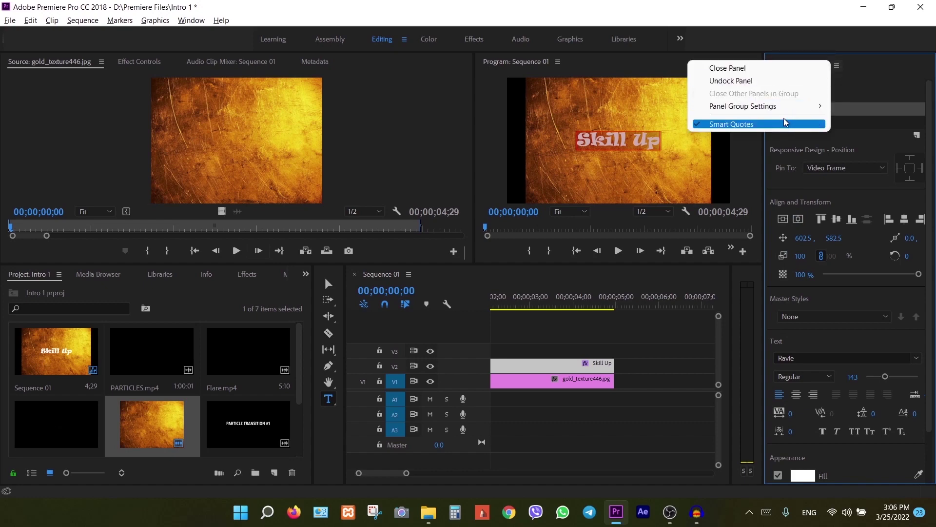
{"action": "left_click", "coordinate": [780, 67]}
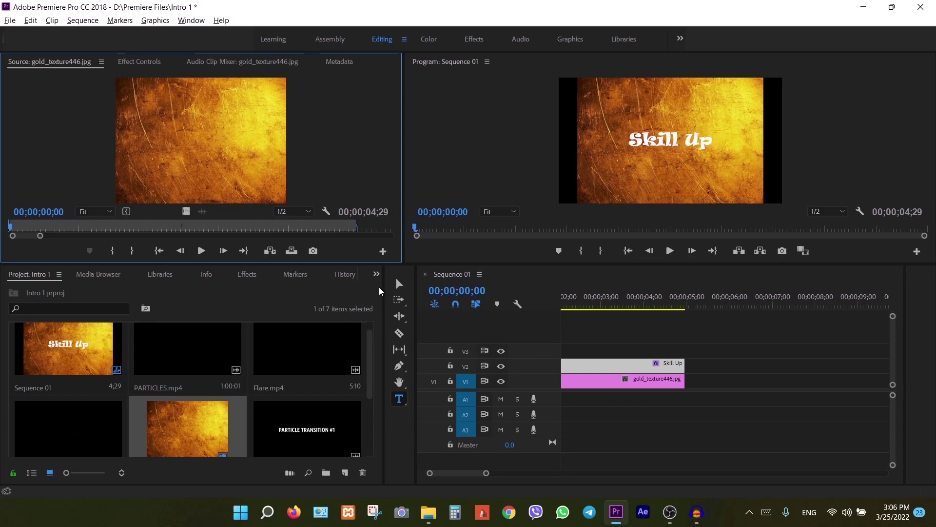
{"action": "left_click", "coordinate": [376, 276]}
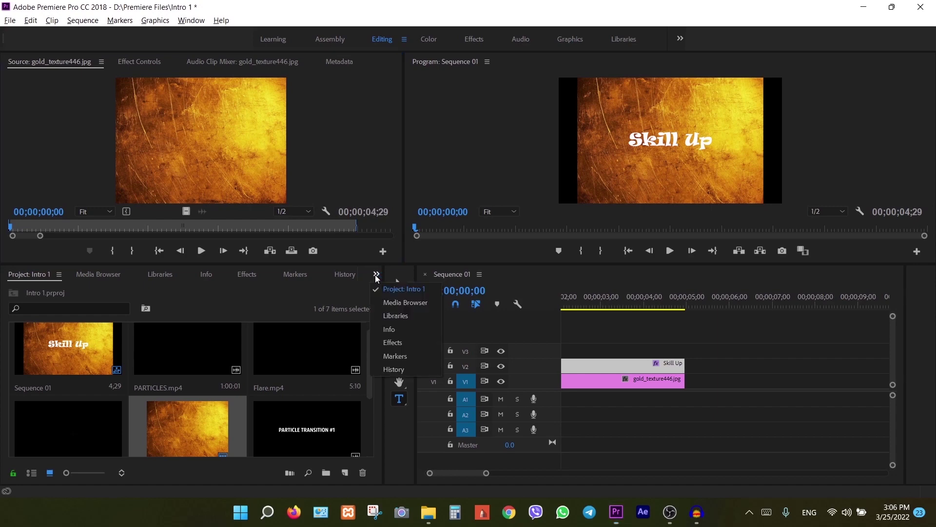
{"action": "left_click", "coordinate": [246, 275]}
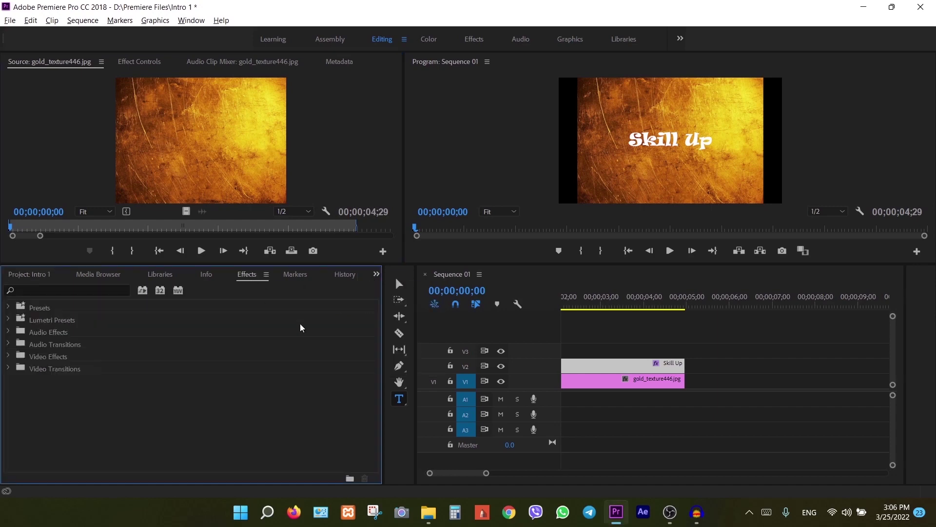
{"action": "left_click", "coordinate": [76, 290]}
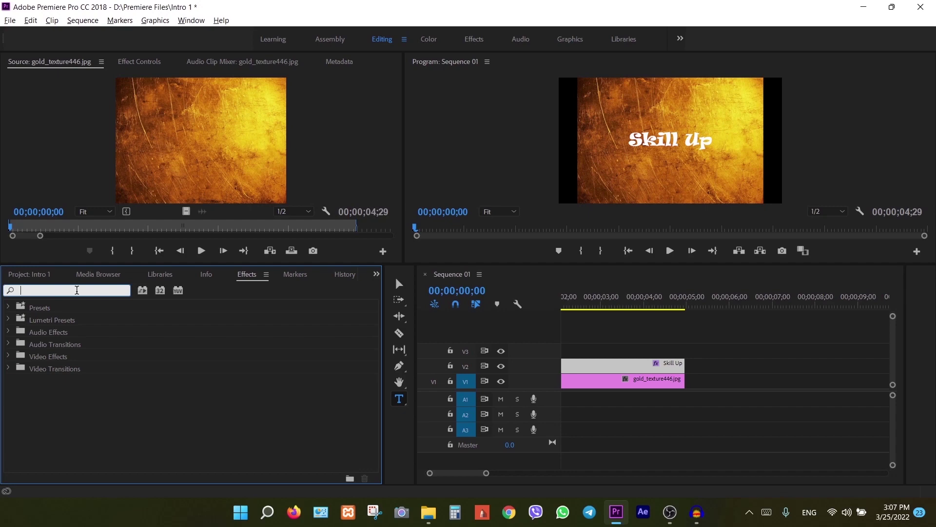
{"action": "type", "text": "track m"}
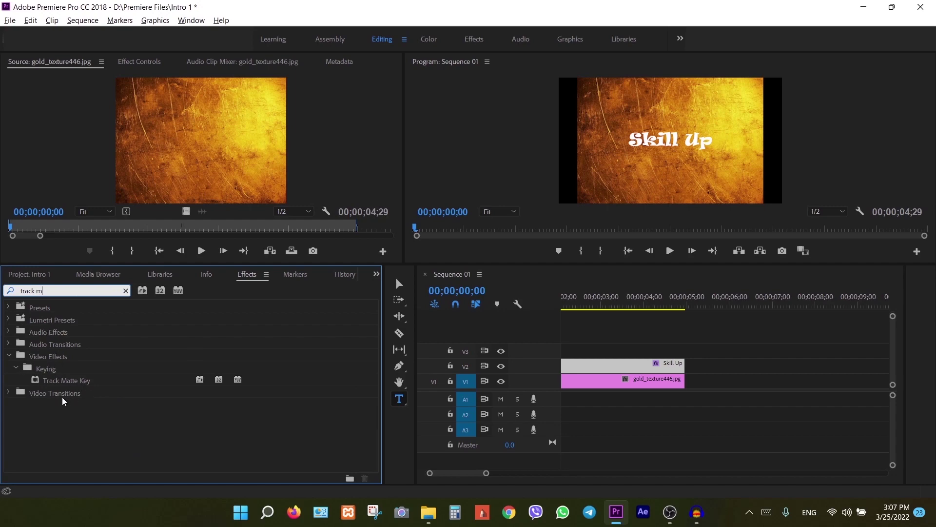
{"action": "left_click", "coordinate": [76, 384]}
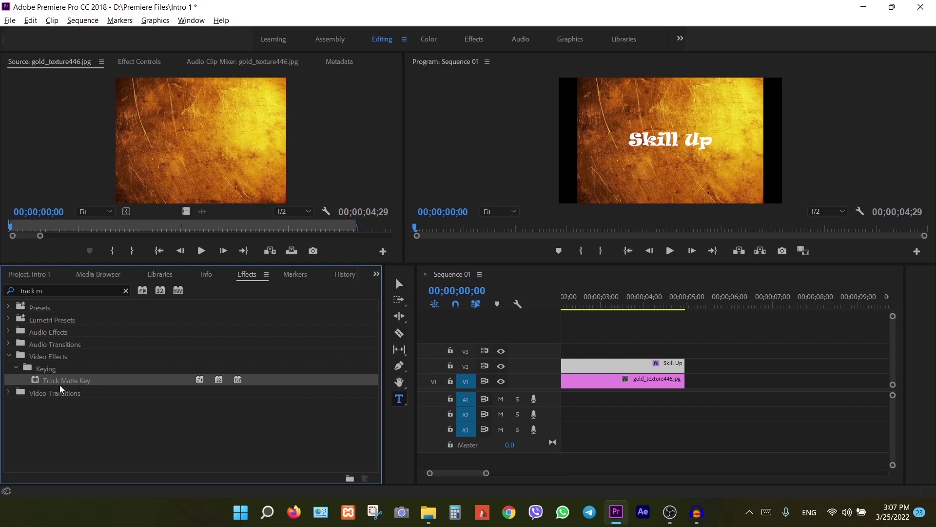
{"action": "left_click_drag", "start_coordinate": [71, 386], "coordinate": [632, 381]}
{"action": "left_click_drag", "start_coordinate": [72, 385], "coordinate": [633, 386]}
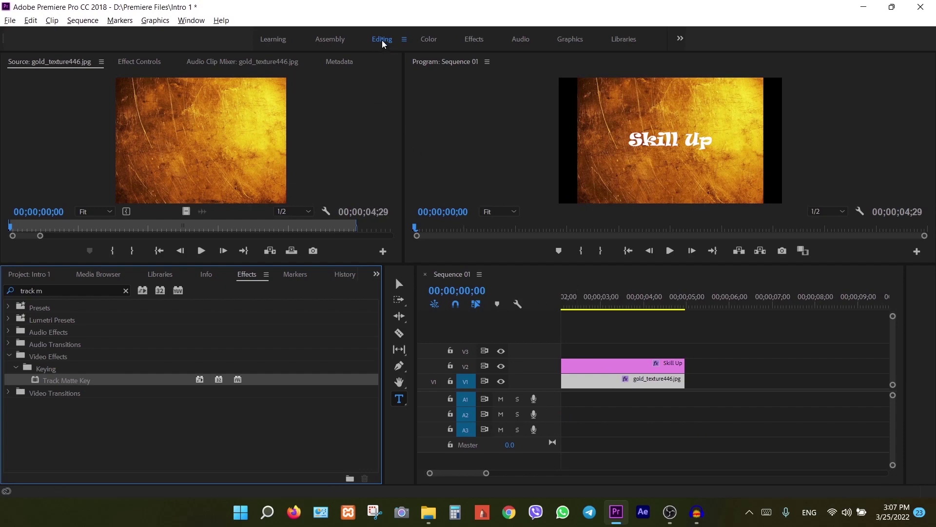
Set the Track Matte Key's matte to Video 2 for the gold texture clip.
{"action": "left_click", "coordinate": [142, 62]}
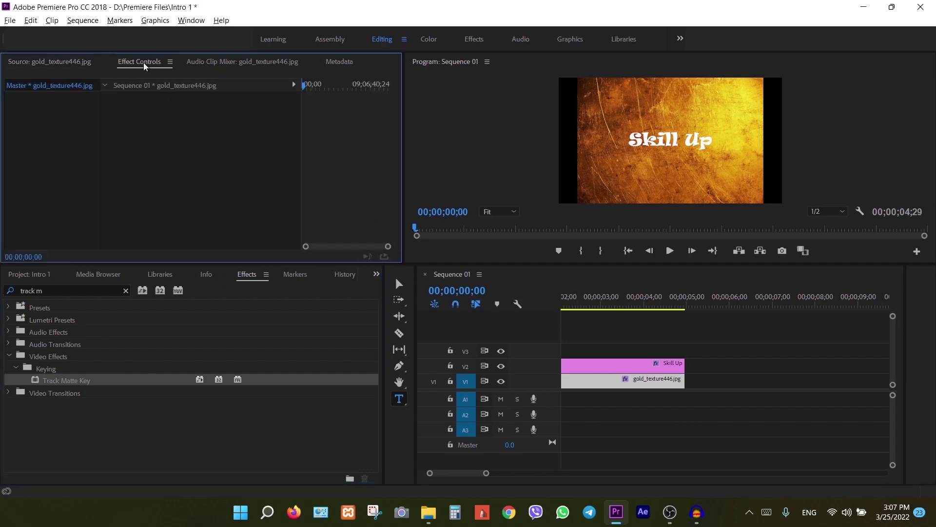
{"action": "key", "text": "shift+3"}
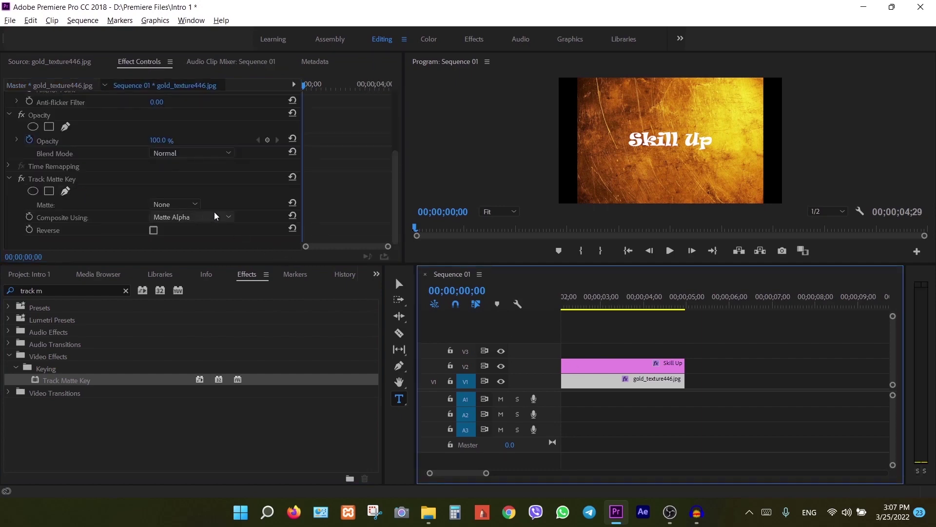
{"action": "left_click", "coordinate": [195, 206]}
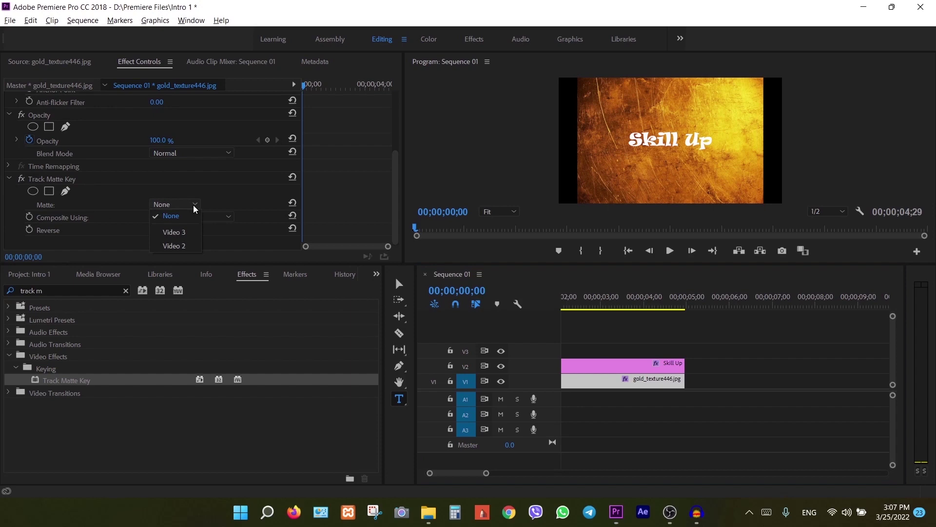
{"action": "left_click", "coordinate": [175, 246]}
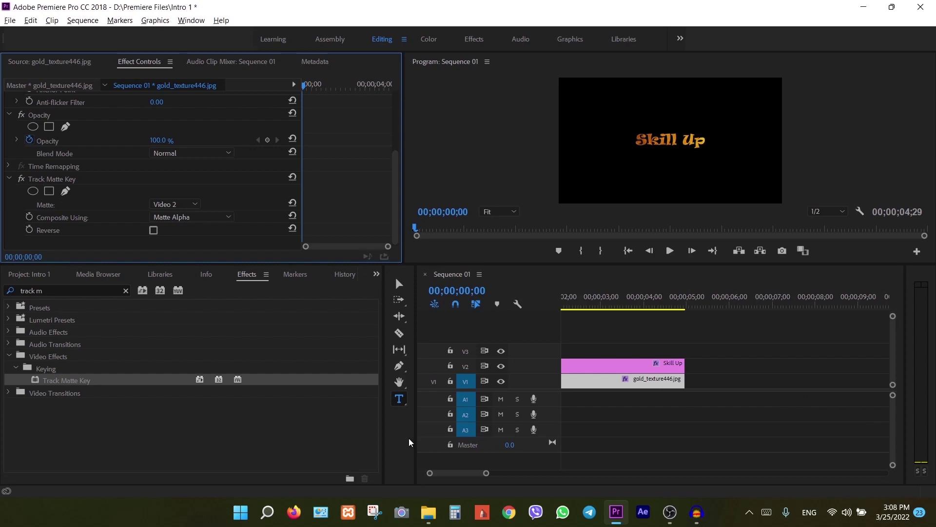
Open Transitions.mp4 in the Source monitor and play it from the start to examine its particle transitions.
{"action": "key", "text": "shift+1"}
{"action": "scroll", "coordinate": [190, 410], "scroll_direction": "down", "scroll_amount": 2}
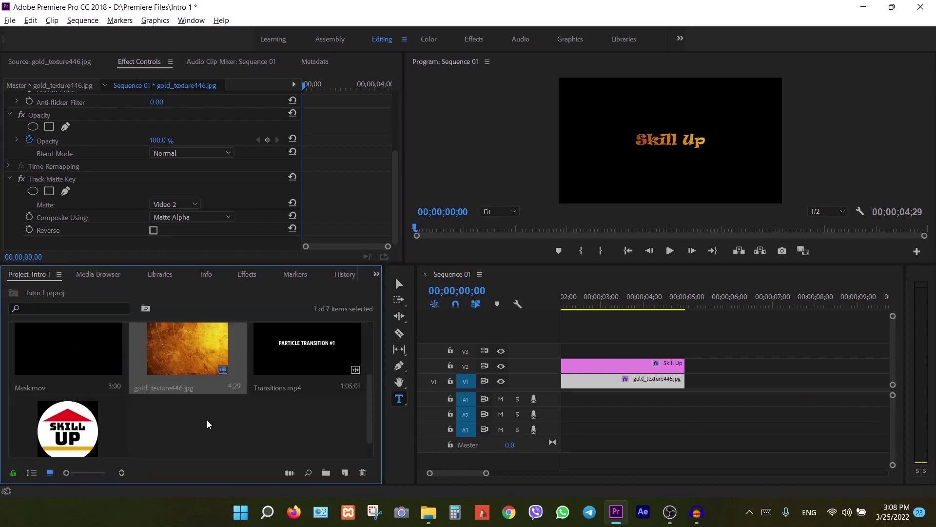
{"action": "double_click", "coordinate": [299, 355]}
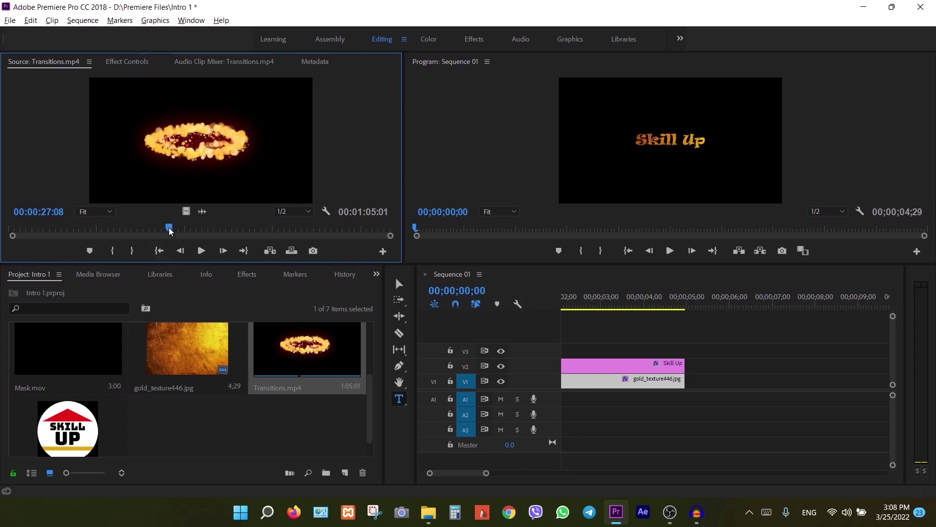
{"action": "key", "text": "Home"}
{"action": "key", "text": "space"}
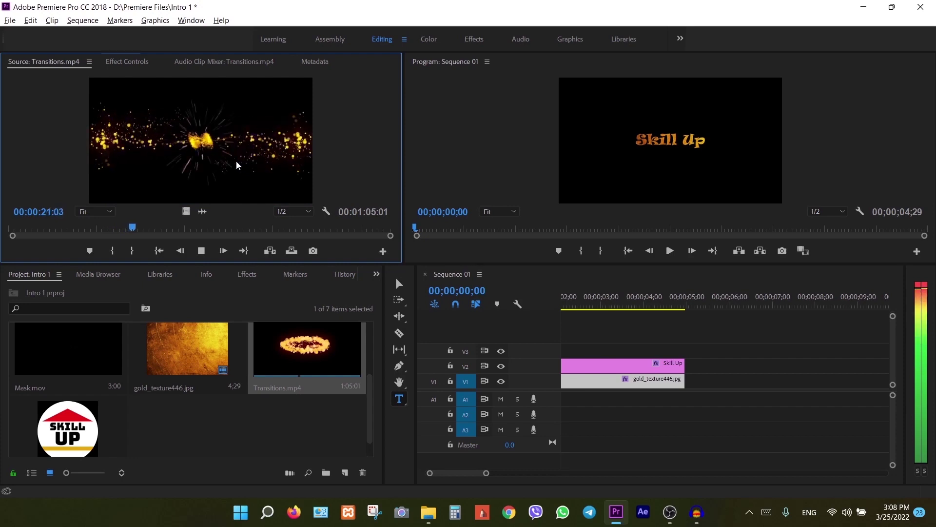
{"action": "key", "text": "space"}
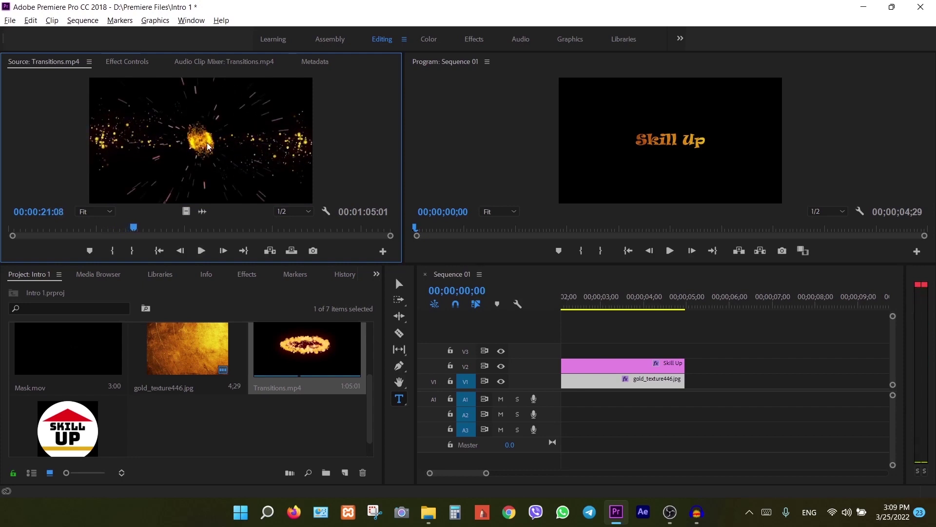
{"action": "key", "text": "space"}
{"action": "key", "text": "space"}
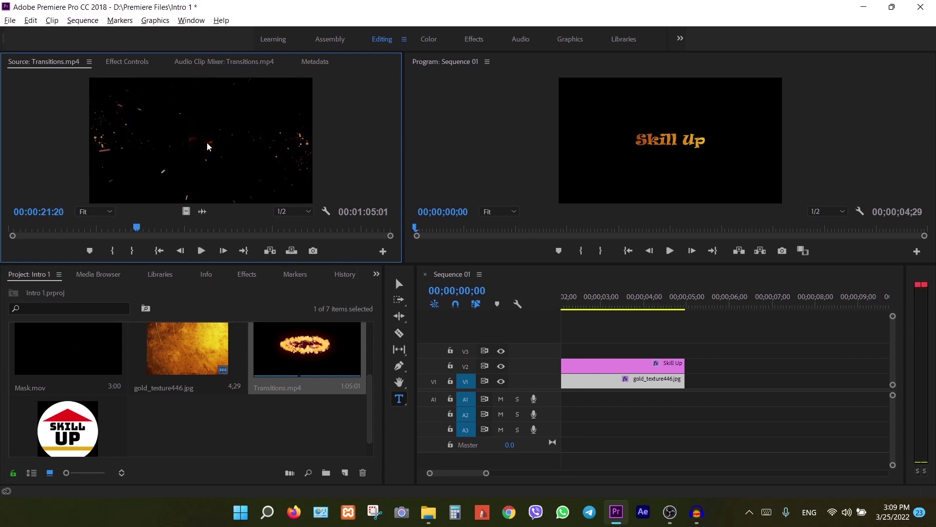
Mark an In point at 00:00:01:02 in Transitions.mp4, just before the first transition's particles appear.
{"action": "left_click_drag", "start_coordinate": [139, 234], "coordinate": [9, 235]}
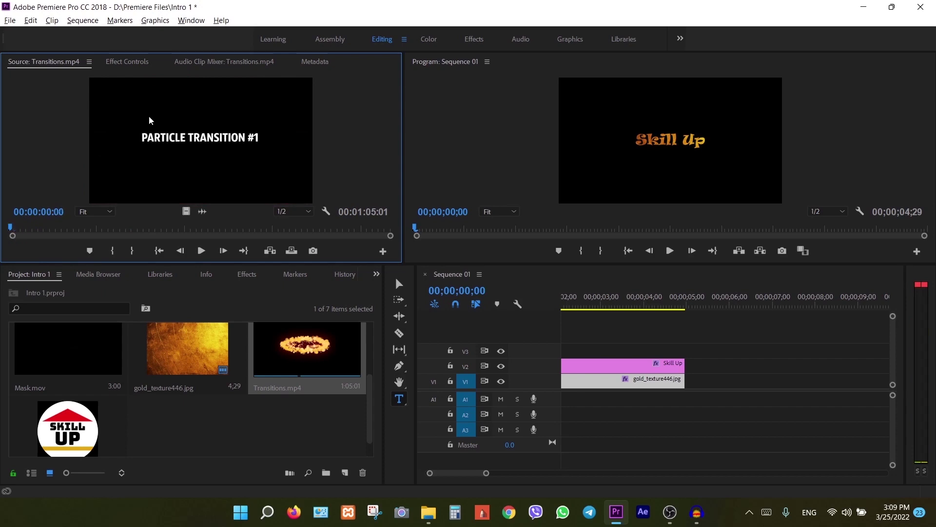
{"action": "key", "text": "space"}
{"action": "key", "text": "Left"}
{"action": "key", "text": "Left"}
{"action": "key", "text": "Left"}
{"action": "key", "text": "Left"}
{"action": "key", "text": "Left"}
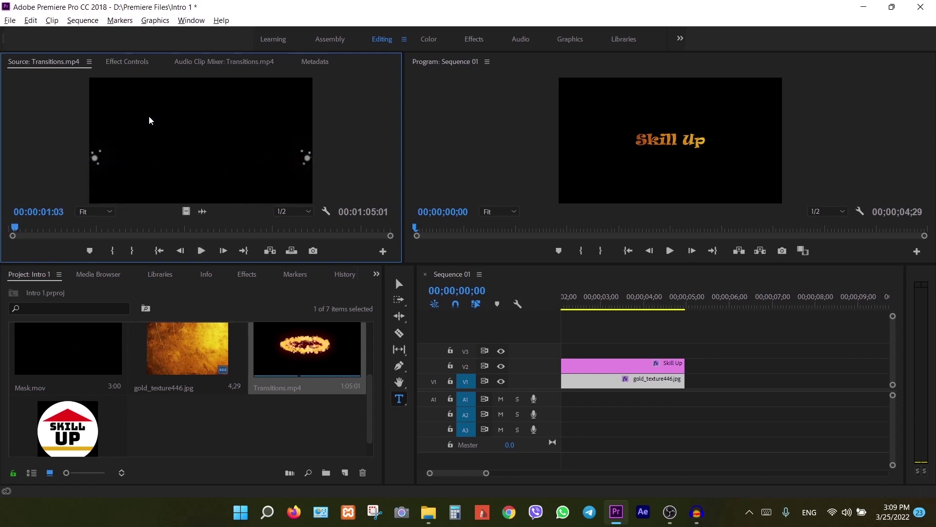
{"action": "key", "text": "Left"}
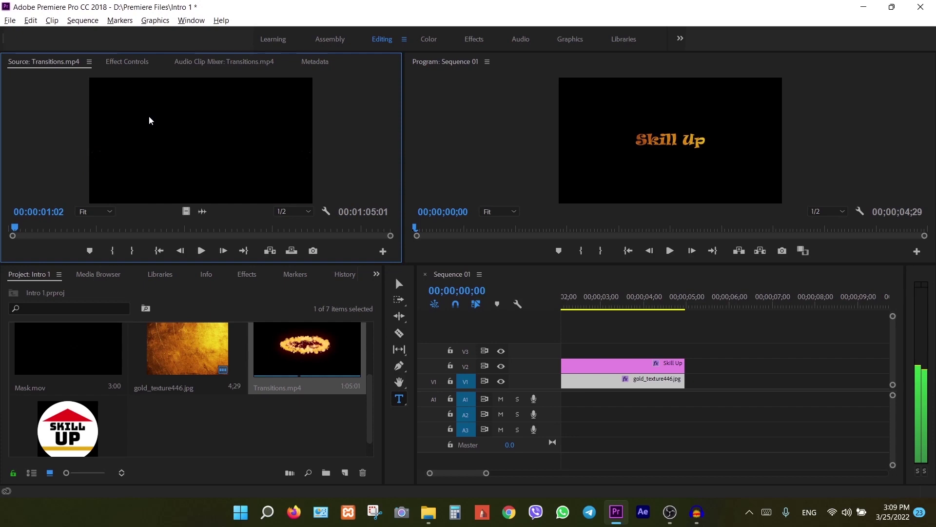
{"action": "key", "text": "i"}
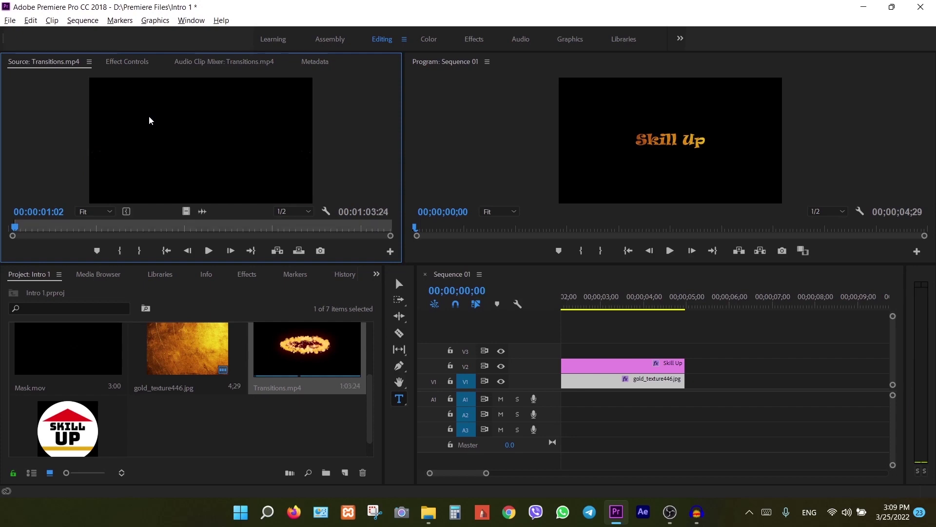
Mark an Out point at 00:00:04:00 in Transitions.mp4, at the end of the first particle transition.
{"action": "key", "text": "space"}
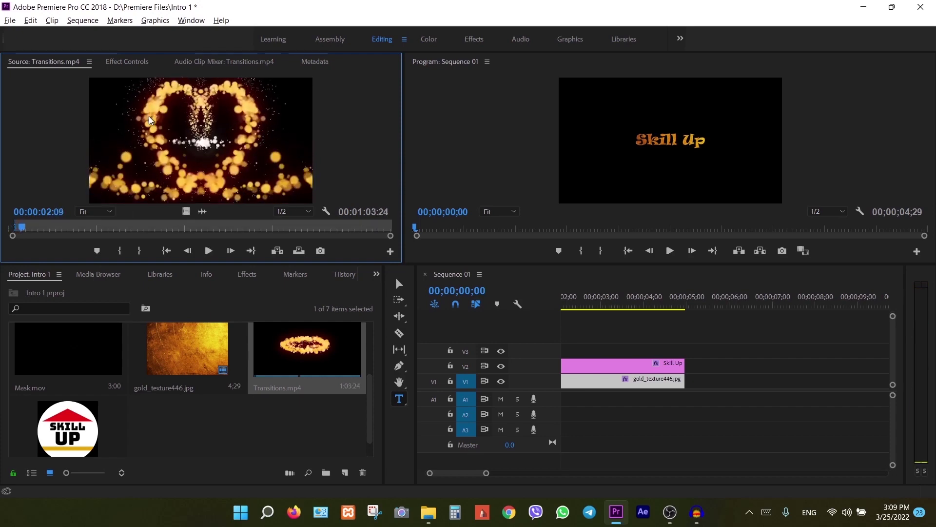
{"action": "key", "text": "space"}
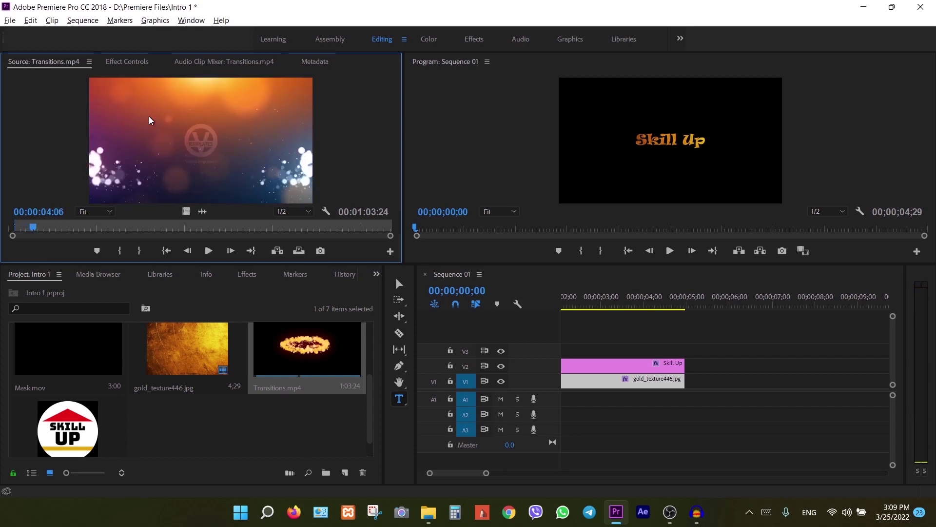
{"action": "key", "text": "Left"}
{"action": "key", "text": "Left"}
{"action": "key", "text": "Left"}
{"action": "key", "text": "Left"}
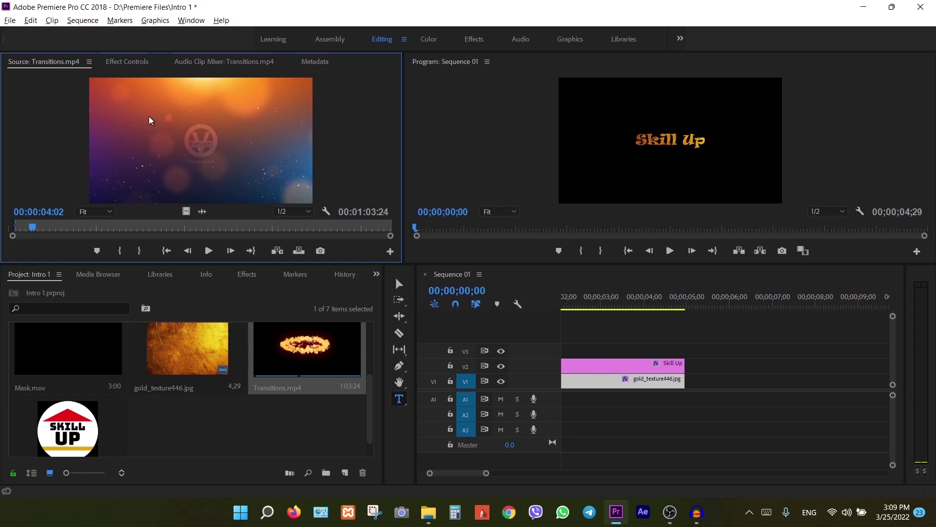
{"action": "key", "text": "Left"}
{"action": "key", "text": "Left"}
{"action": "key", "text": "o"}
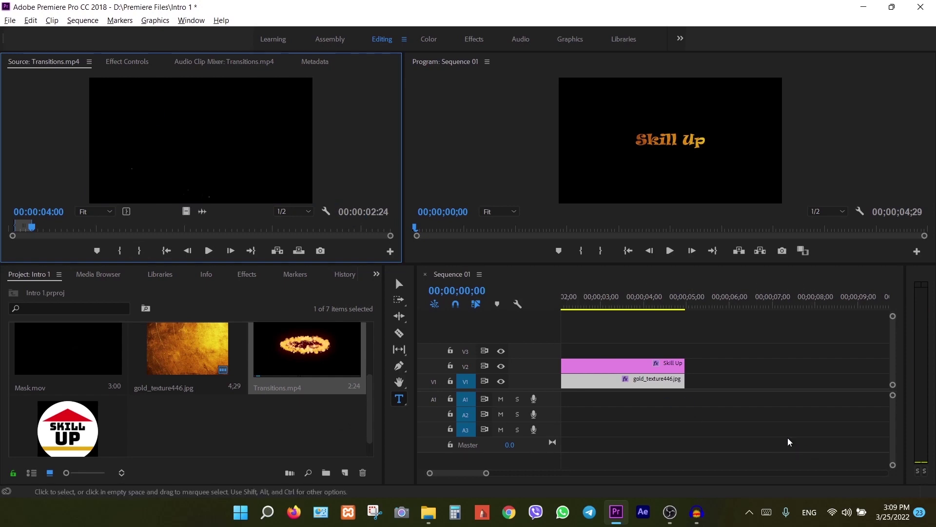
Nest the "Skill Up" title and gold_texture446.jpg clips into a sequence named "Text".
{"action": "left_click_drag", "start_coordinate": [705, 358], "coordinate": [650, 397]}
{"action": "right_click", "coordinate": [654, 379]}
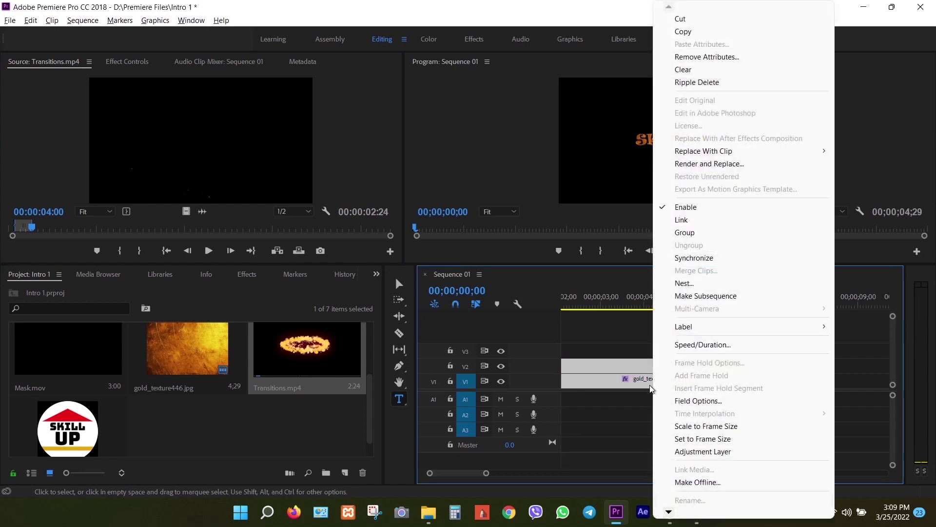
{"action": "left_click", "coordinate": [696, 288]}
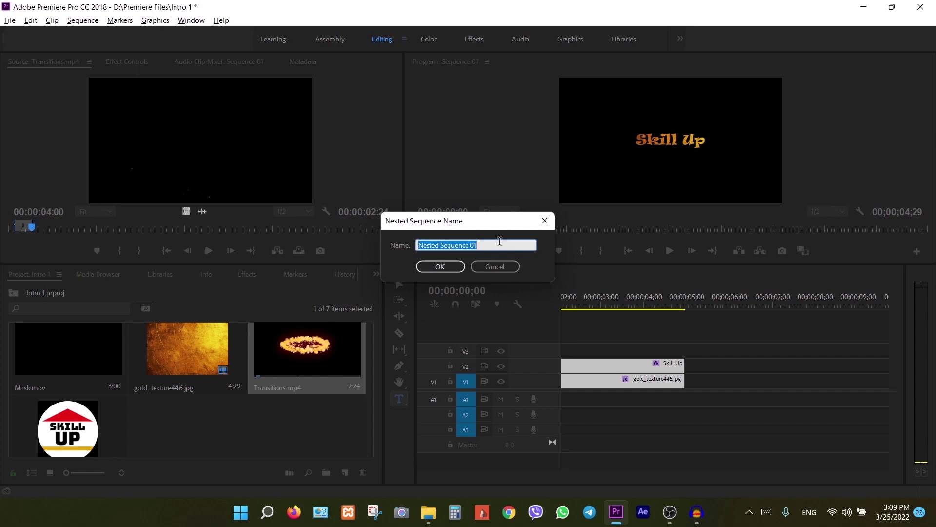
{"action": "type", "text": "Text"}
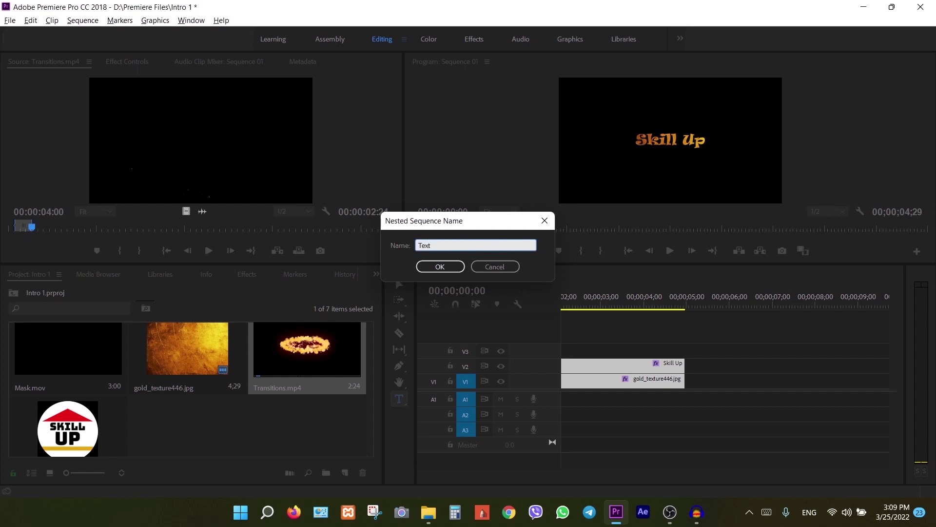
{"action": "left_click", "coordinate": [430, 267]}
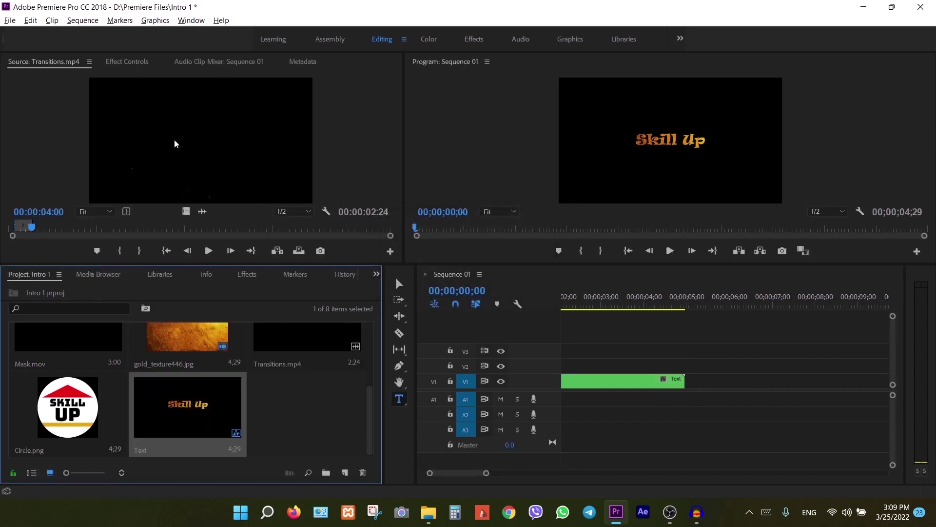
Place the marked Transitions.mp4 segment on track V2 above the Text nest at the sequence start, and preview it.
{"action": "left_click_drag", "start_coordinate": [177, 132], "coordinate": [566, 366]}
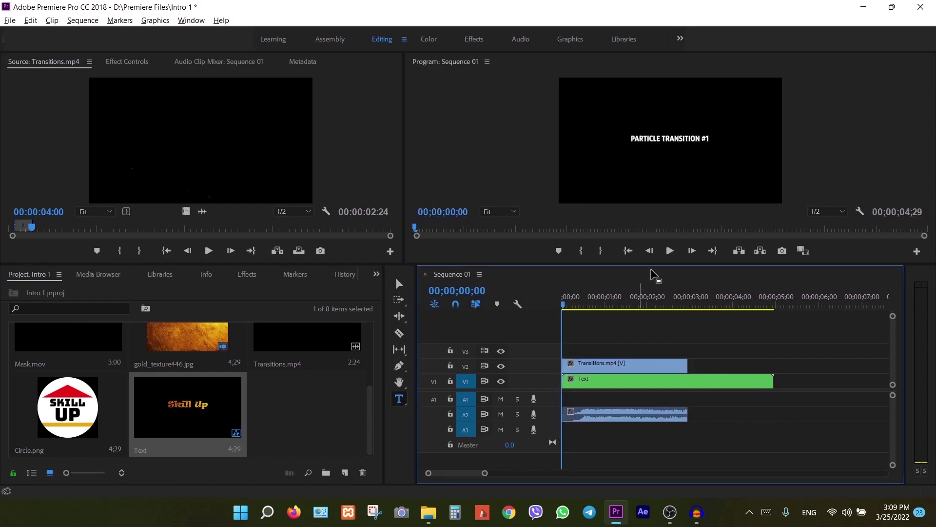
{"action": "left_click", "coordinate": [670, 252]}
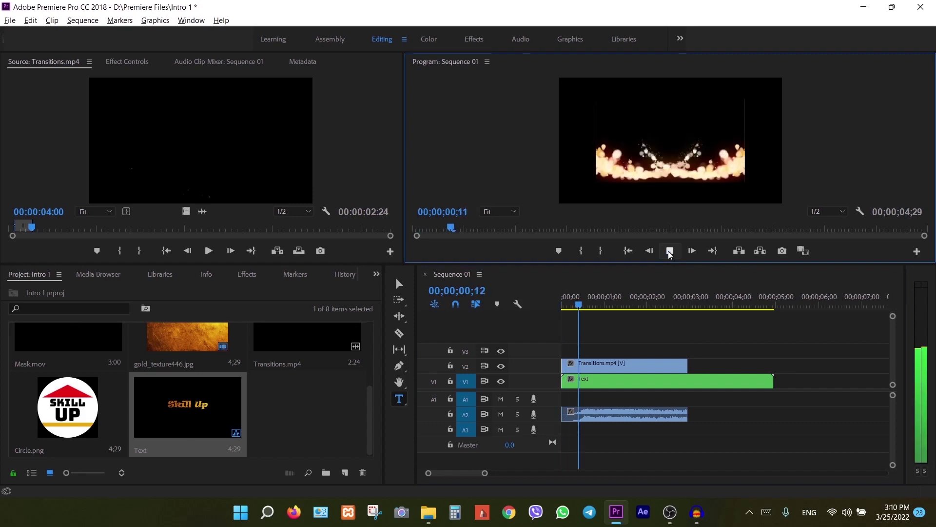
{"action": "left_click", "coordinate": [670, 252]}
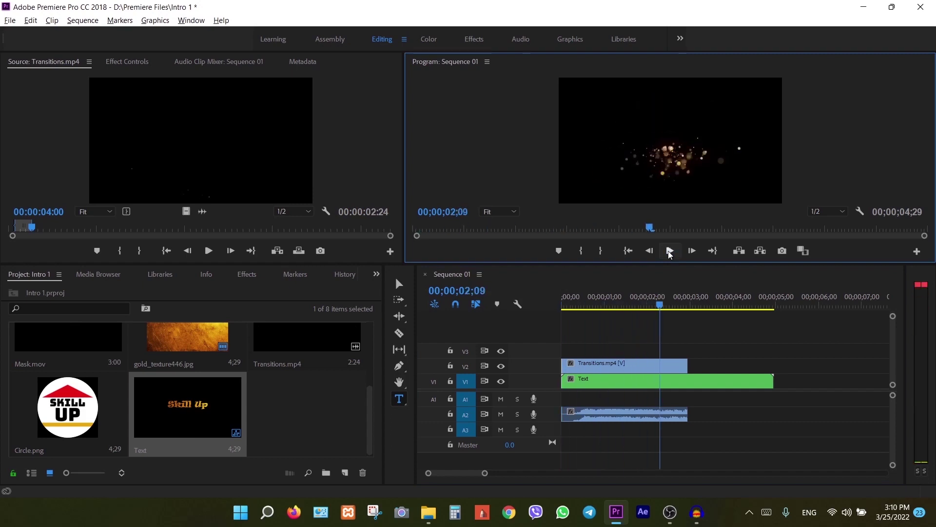
Set the Transitions.mp4 clip on V2 to the frame size and play the sequence from the start.
{"action": "right_click", "coordinate": [639, 368]}
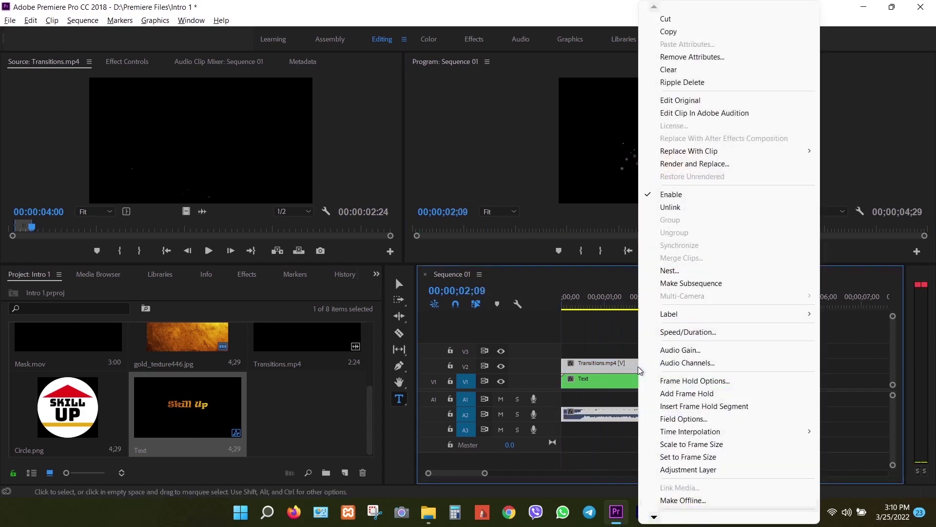
{"action": "left_click", "coordinate": [699, 464]}
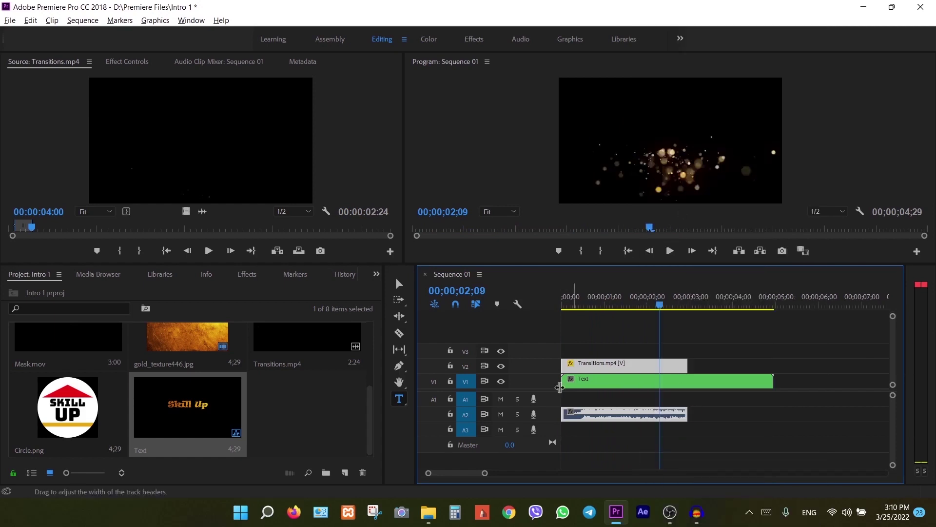
{"action": "left_click", "coordinate": [630, 254]}
{"action": "left_click", "coordinate": [629, 251]}
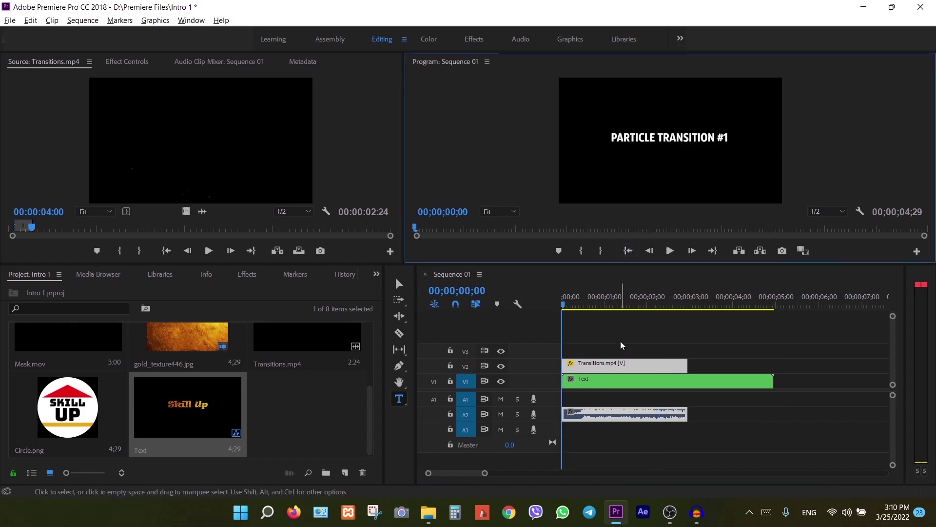
{"action": "key", "text": "space"}
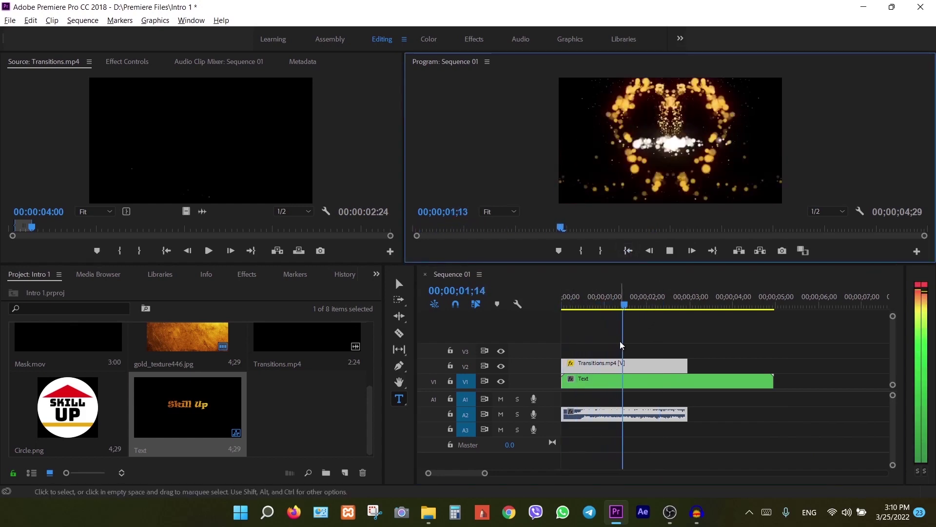
{"action": "key", "text": "space"}
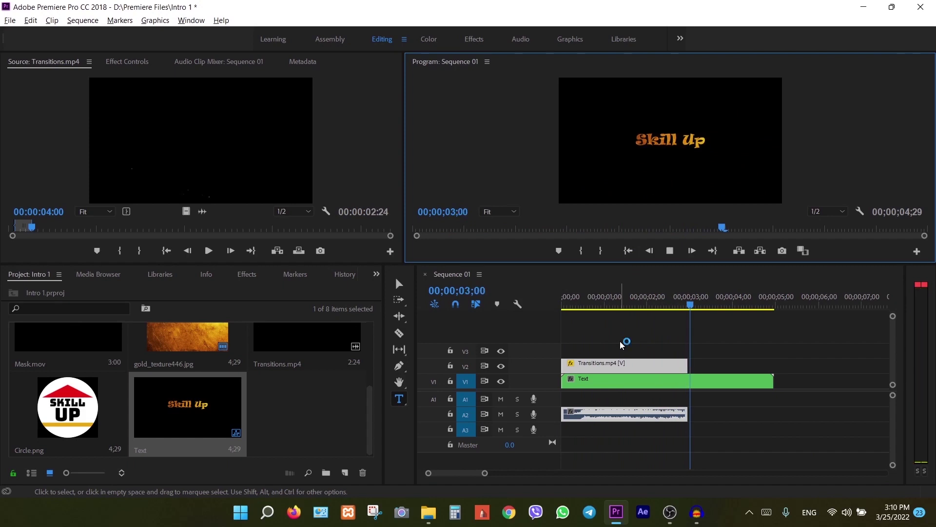
Replay the opening of the sequence with the Audio 2 track enlarged to examine where the leftover caption and sound begin.
{"action": "left_click", "coordinate": [650, 400]}
{"action": "key", "text": "Home"}
{"action": "key", "text": "space"}
{"action": "key", "text": "space"}
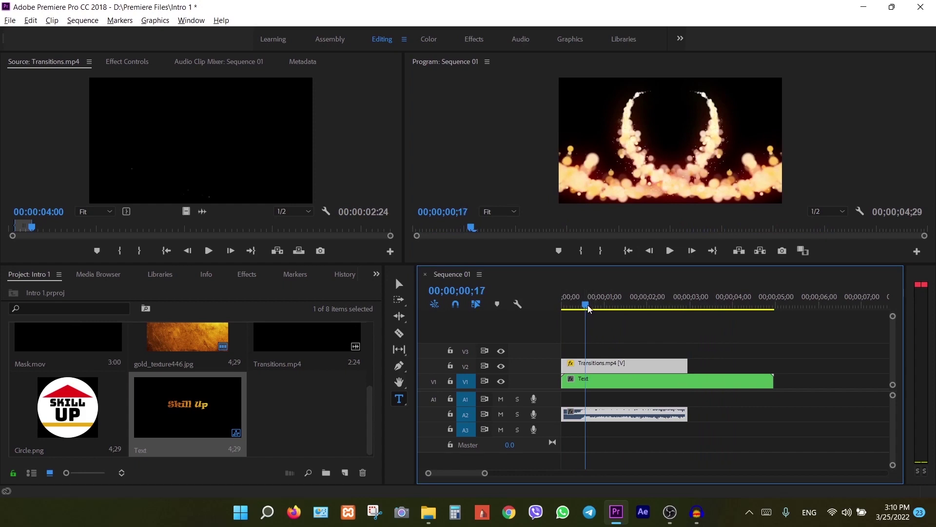
{"action": "left_click_drag", "start_coordinate": [588, 306], "coordinate": [562, 306]}
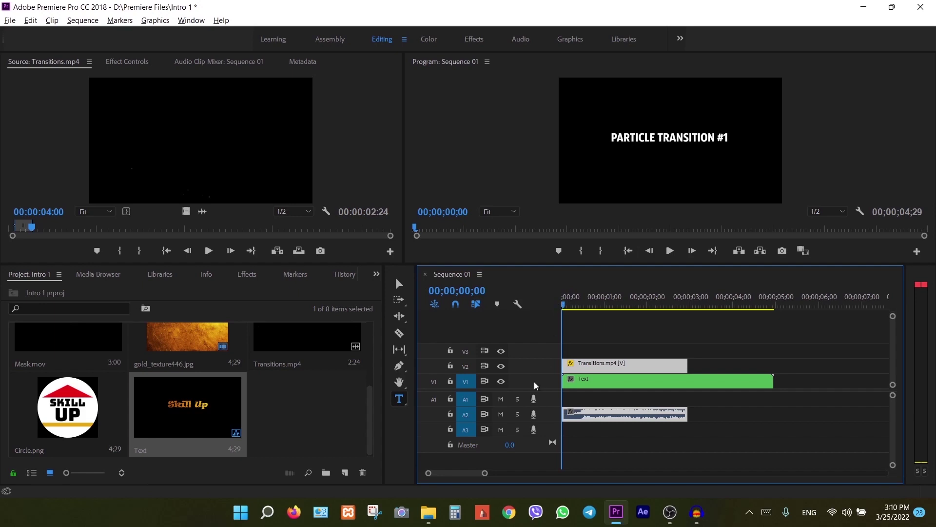
{"action": "double_click", "coordinate": [526, 414]}
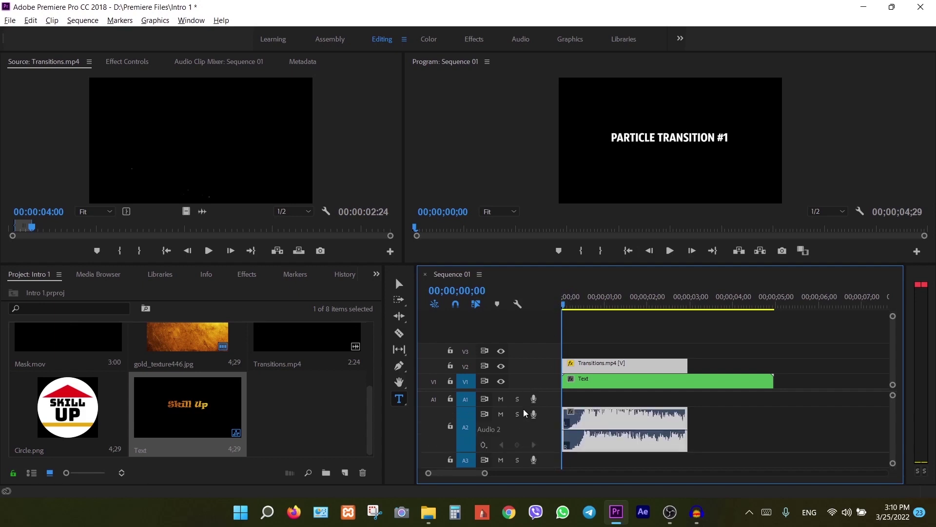
{"action": "scroll", "coordinate": [604, 387], "scroll_direction": "up", "scroll_amount": 3}
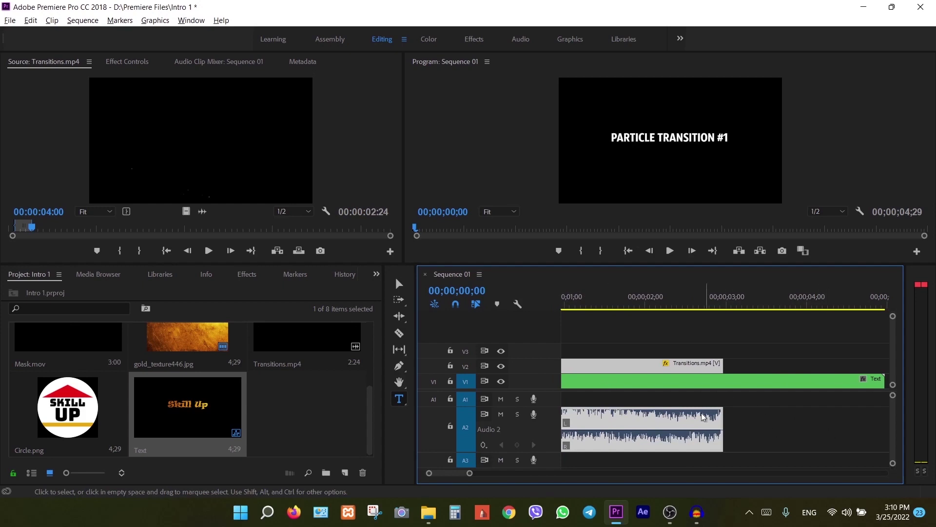
{"action": "scroll", "coordinate": [755, 445], "scroll_direction": "up", "scroll_amount": 2}
{"action": "key", "text": "space"}
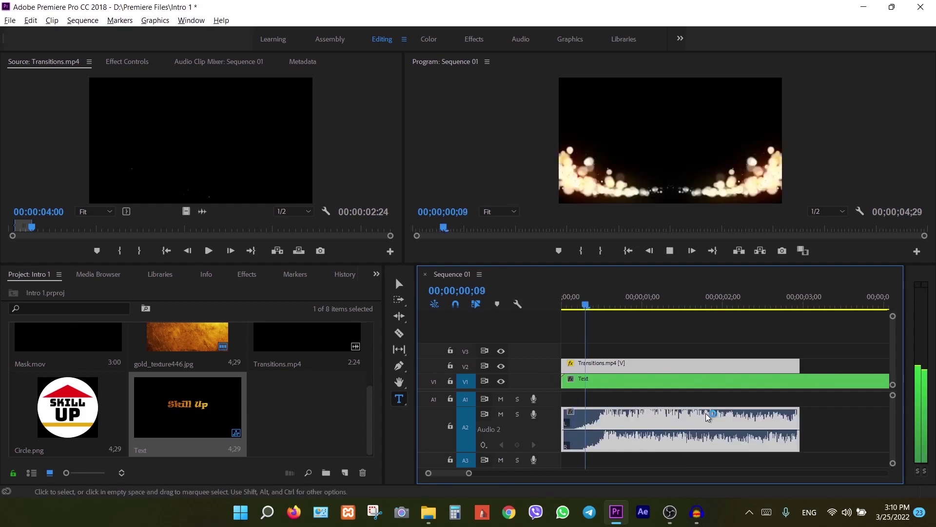
{"action": "key", "text": "space"}
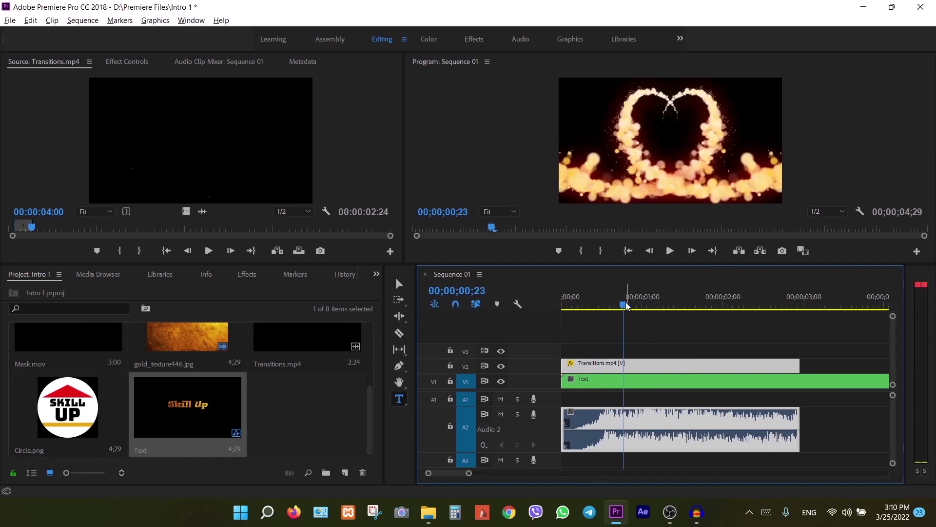
Split the Transitions.mp4 clip at 00;00;00;01, just after the leftover caption frame.
{"action": "left_click_drag", "start_coordinate": [627, 306], "coordinate": [564, 306]}
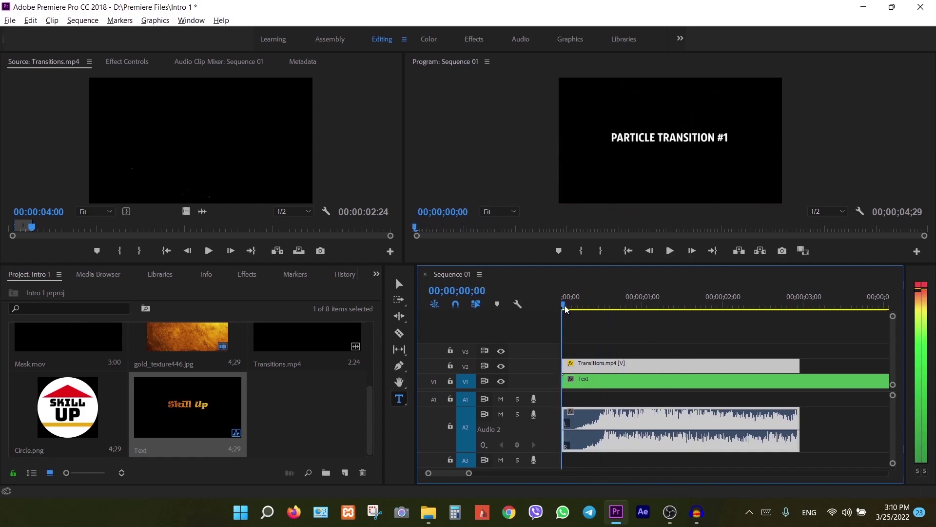
{"action": "left_click_drag", "start_coordinate": [566, 308], "coordinate": [569, 309]}
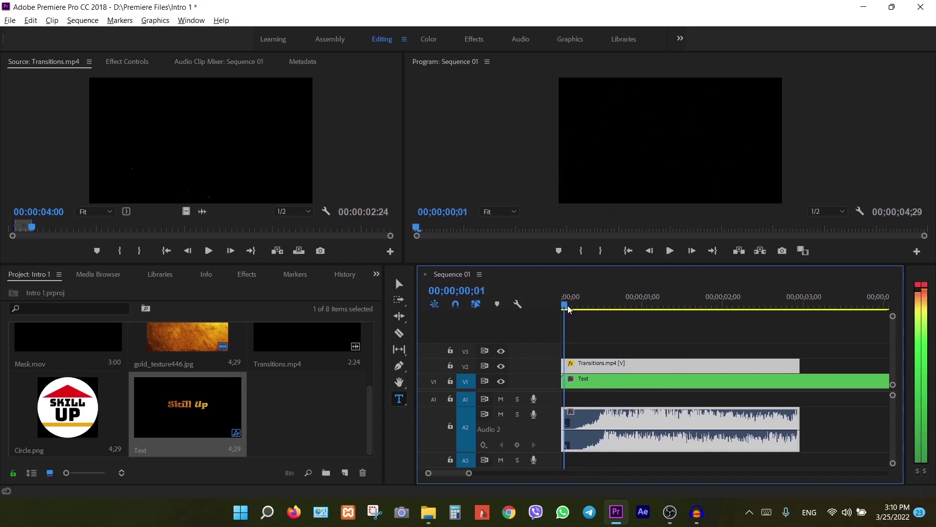
{"action": "left_click", "coordinate": [399, 334]}
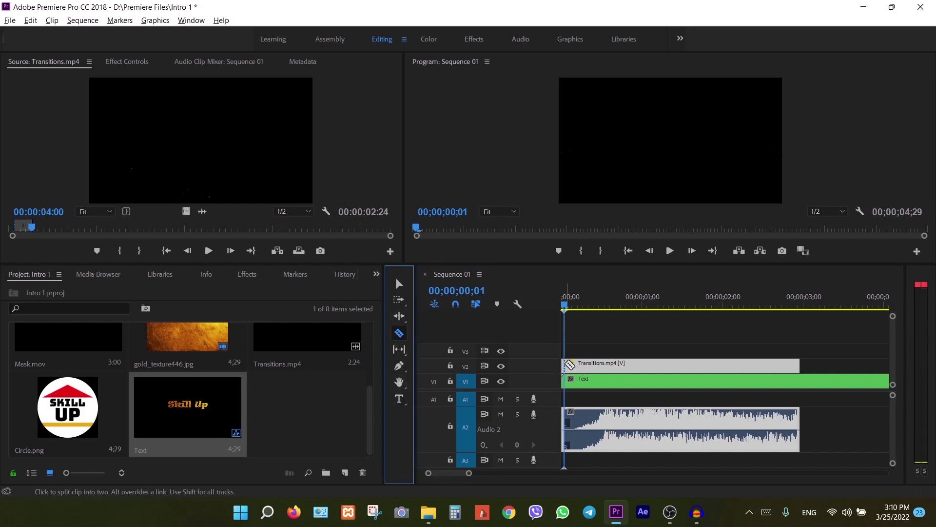
{"action": "left_click", "coordinate": [568, 364]}
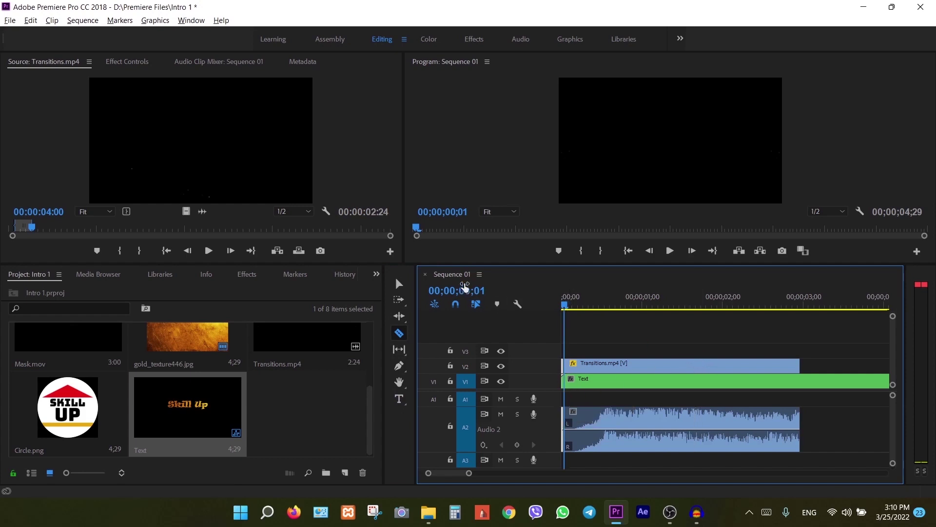
Delete the one-frame opening piece of Transitions.mp4 and move the remaining clip to the sequence start.
{"action": "left_click", "coordinate": [398, 283]}
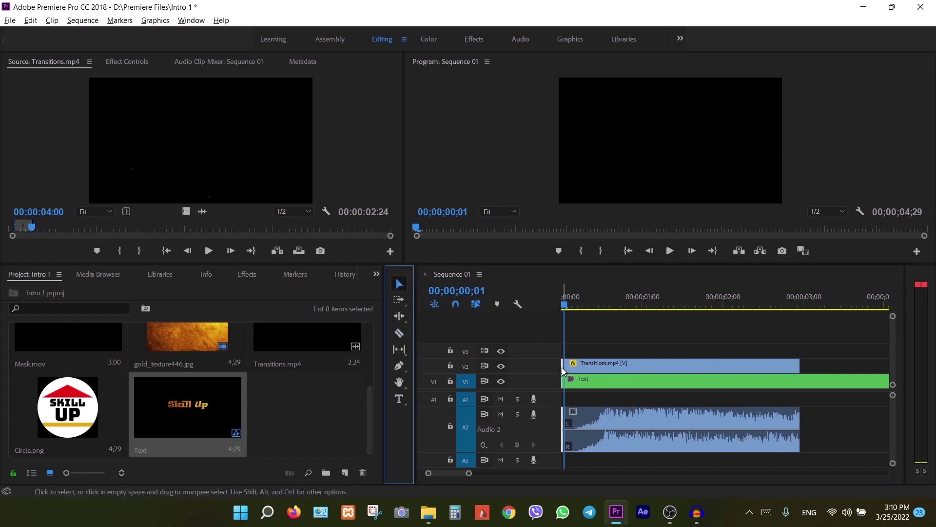
{"action": "scroll", "coordinate": [558, 394], "scroll_direction": "up", "scroll_amount": 3}
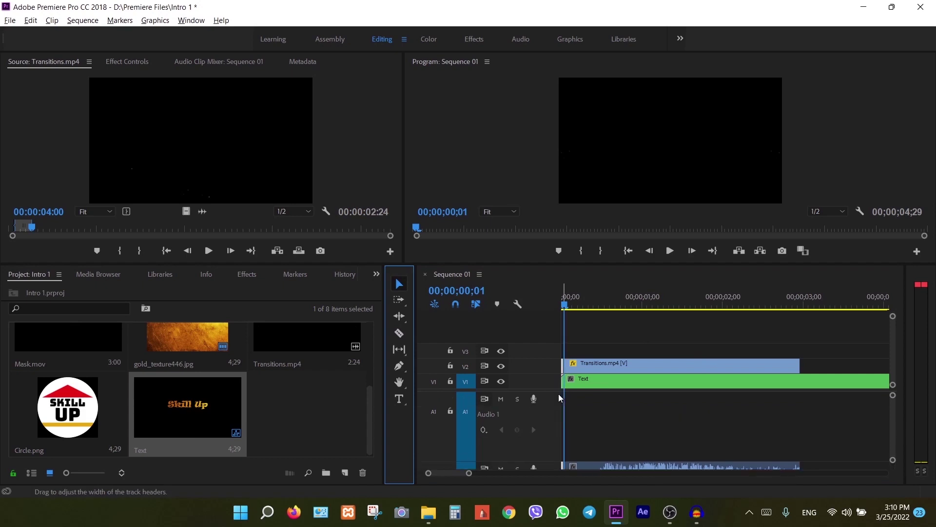
{"action": "scroll", "coordinate": [608, 379], "scroll_direction": "up", "scroll_amount": 5}
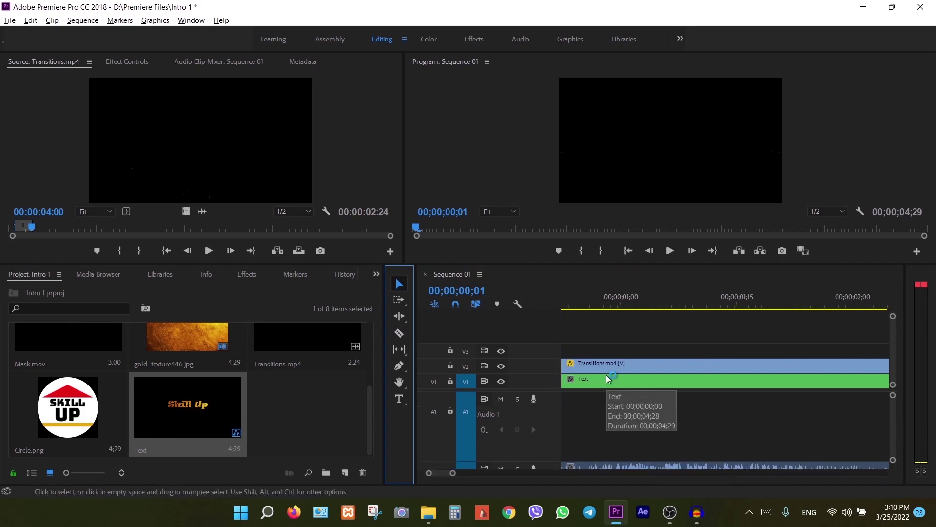
{"action": "left_click_drag", "start_coordinate": [444, 475], "coordinate": [423, 473]}
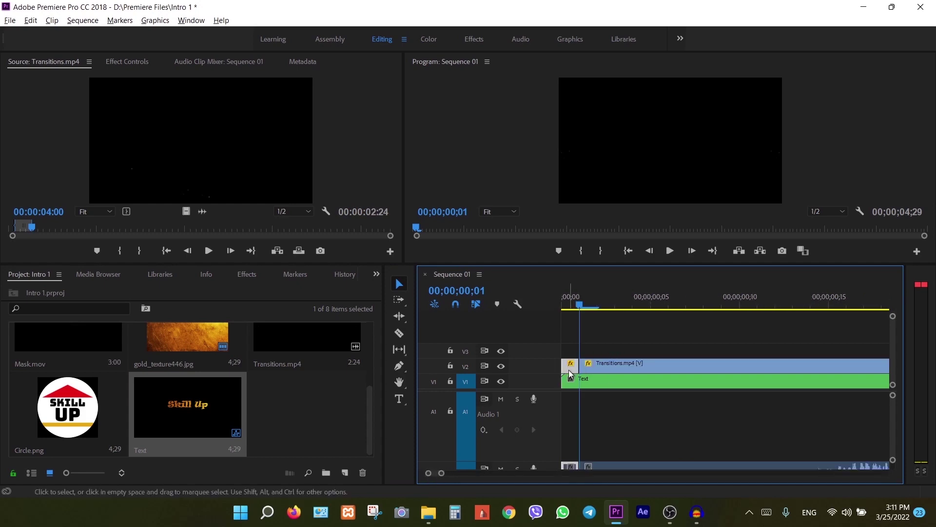
{"action": "key", "text": "Delete"}
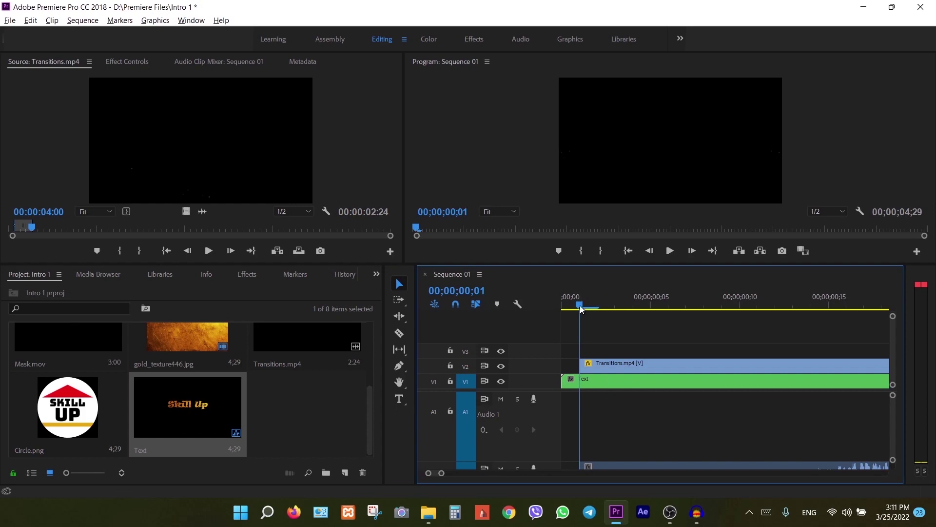
{"action": "left_click_drag", "start_coordinate": [581, 305], "coordinate": [542, 324]}
{"action": "left_click_drag", "start_coordinate": [668, 365], "coordinate": [656, 375]}
Play the sequence from the start to check the trimmed particle transition above the Text nest.
{"action": "key", "text": "space"}
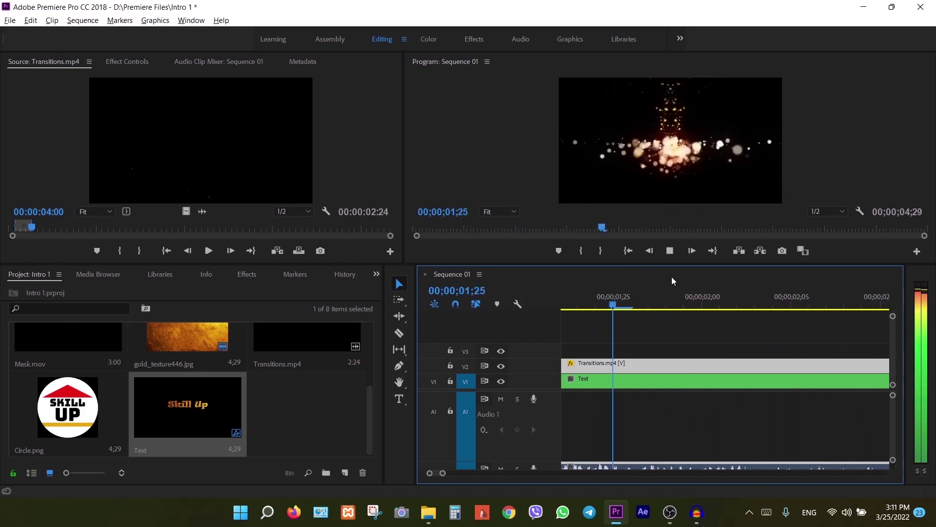
{"action": "left_click", "coordinate": [628, 250]}
{"action": "key", "text": "space"}
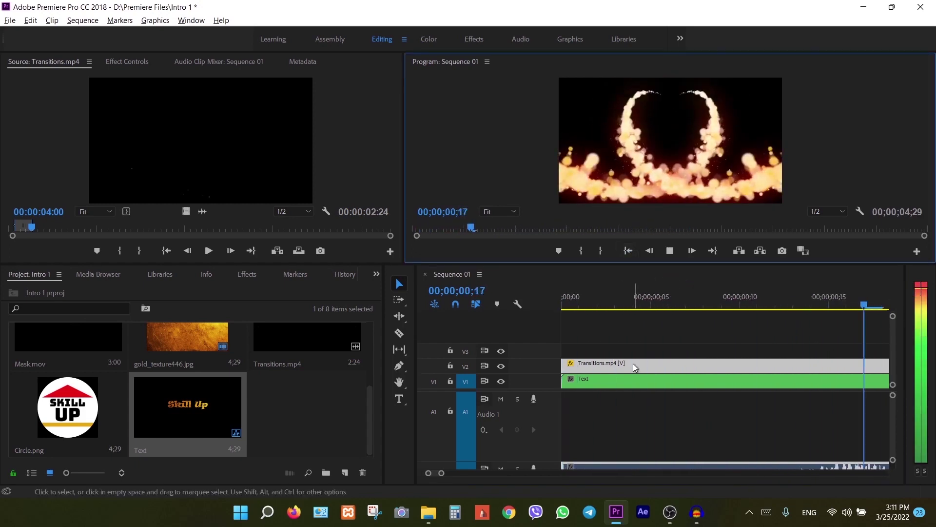
{"action": "key", "text": "minus"}
{"action": "key", "text": "minus"}
{"action": "key", "text": "minus"}
{"action": "key", "text": "minus"}
{"action": "key", "text": "minus"}
{"action": "key", "text": "minus"}
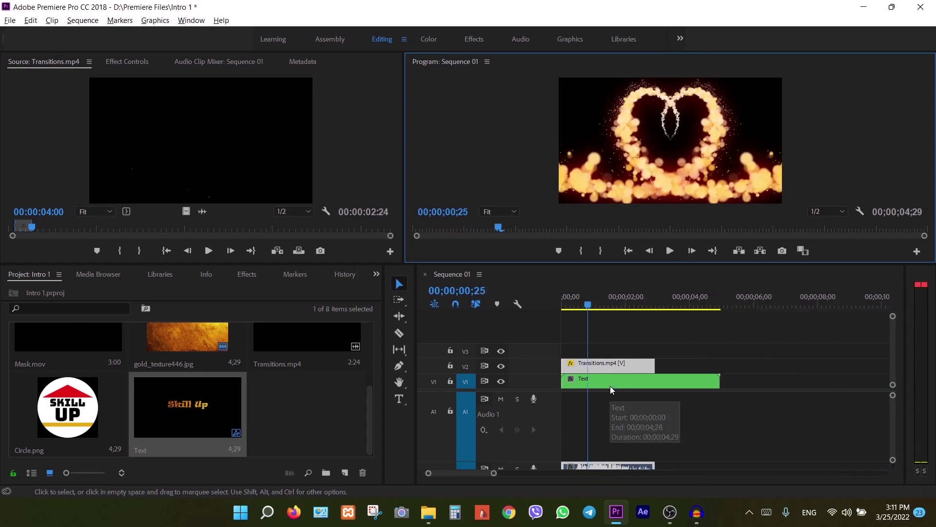
{"action": "left_click_drag", "start_coordinate": [589, 305], "coordinate": [549, 307]}
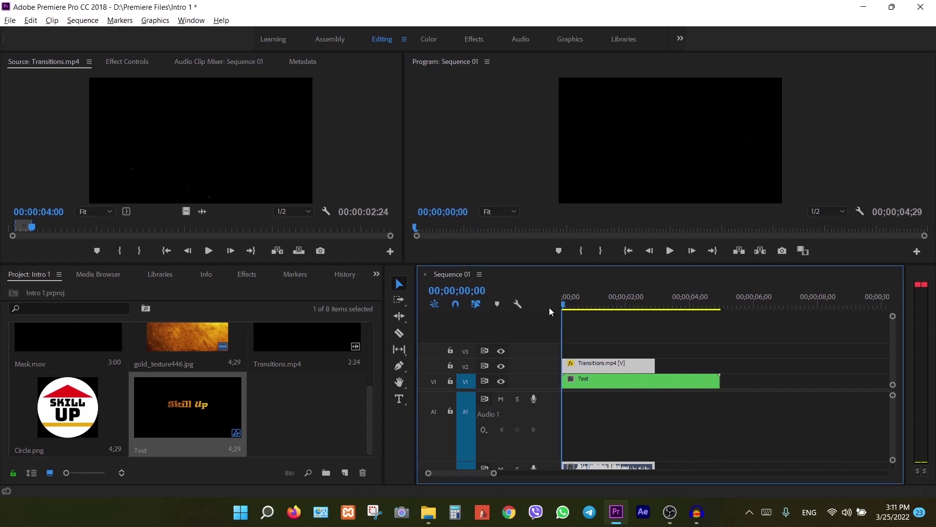
{"action": "key", "text": "space"}
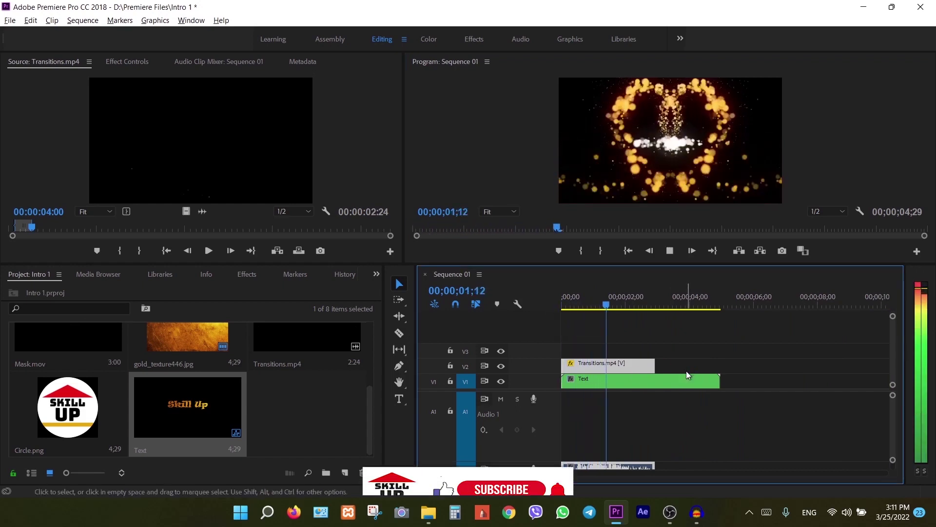
{"action": "key", "text": "space"}
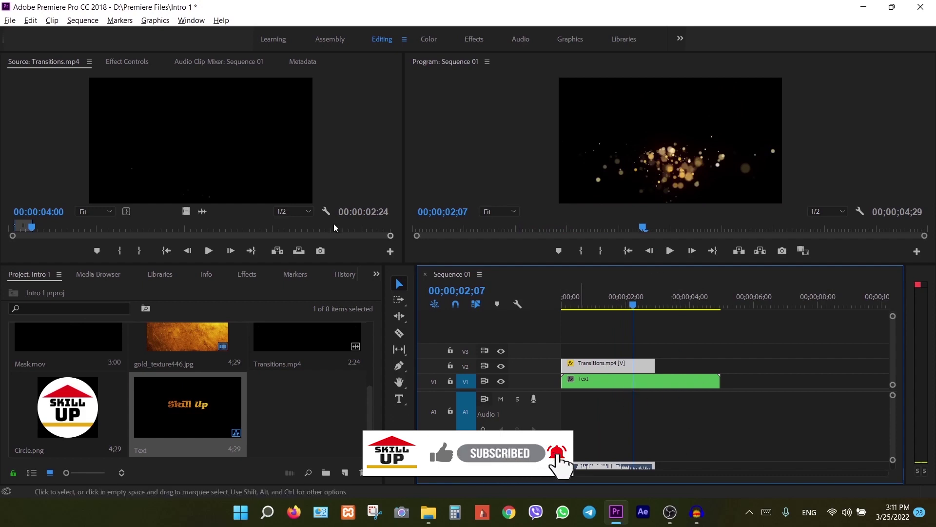
Set the opacity blend mode of the Transitions.mp4 clip to Screen.
{"action": "left_click", "coordinate": [133, 63]}
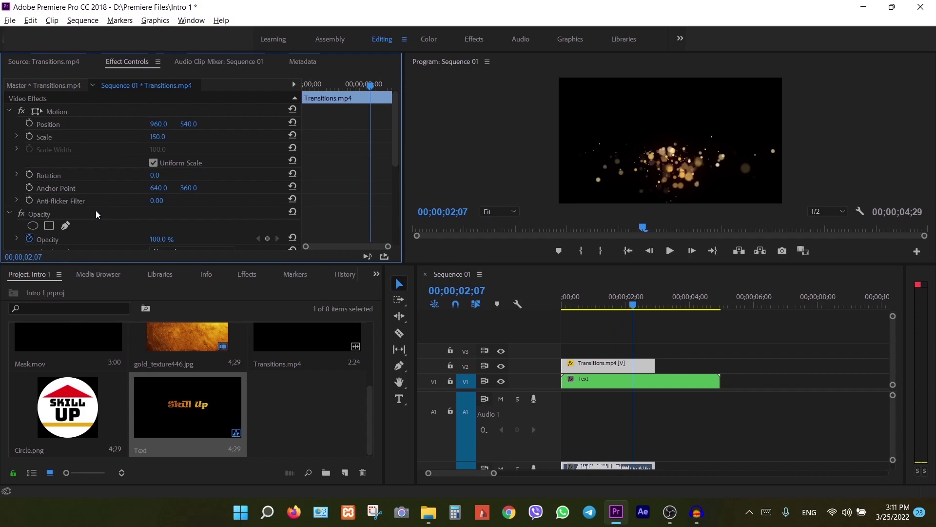
{"action": "scroll", "coordinate": [96, 212], "scroll_direction": "down", "scroll_amount": 1}
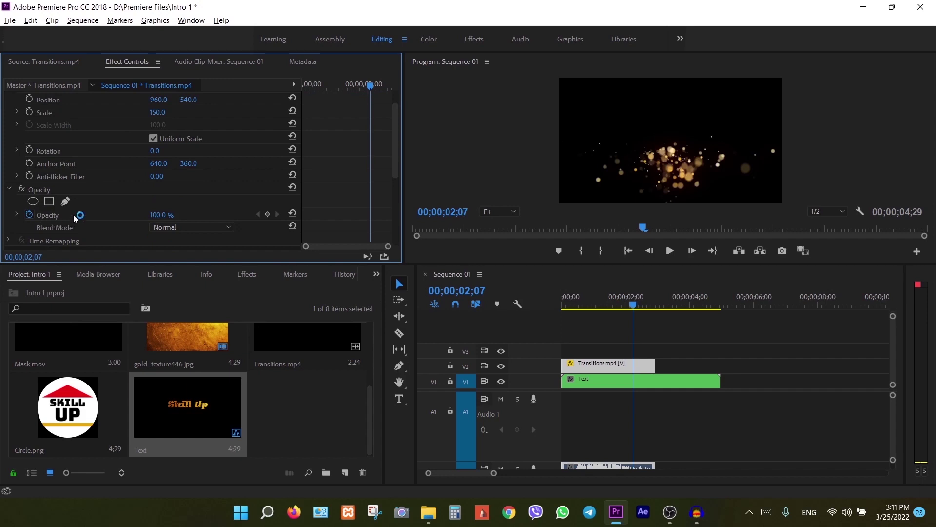
{"action": "scroll", "coordinate": [72, 217], "scroll_direction": "down", "scroll_amount": 1}
{"action": "left_click", "coordinate": [219, 204]}
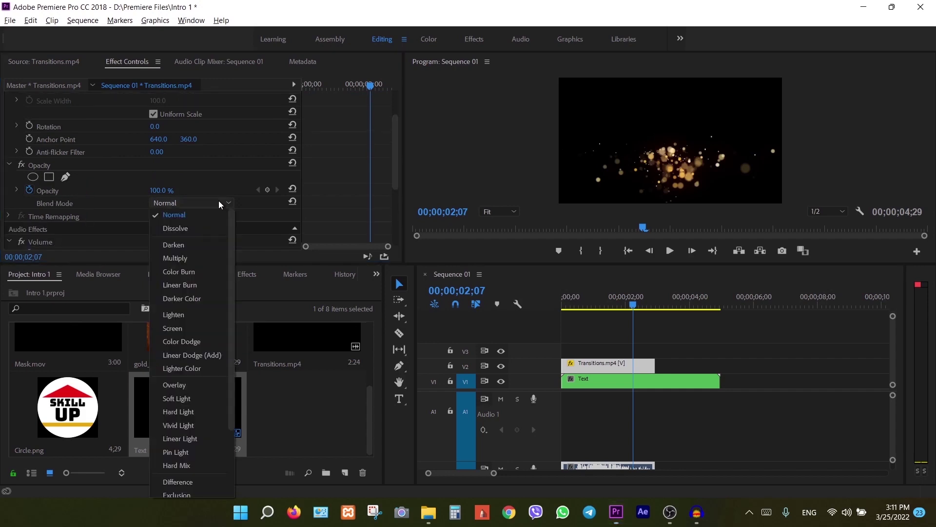
{"action": "scroll", "coordinate": [210, 294], "scroll_direction": "down", "scroll_amount": 3}
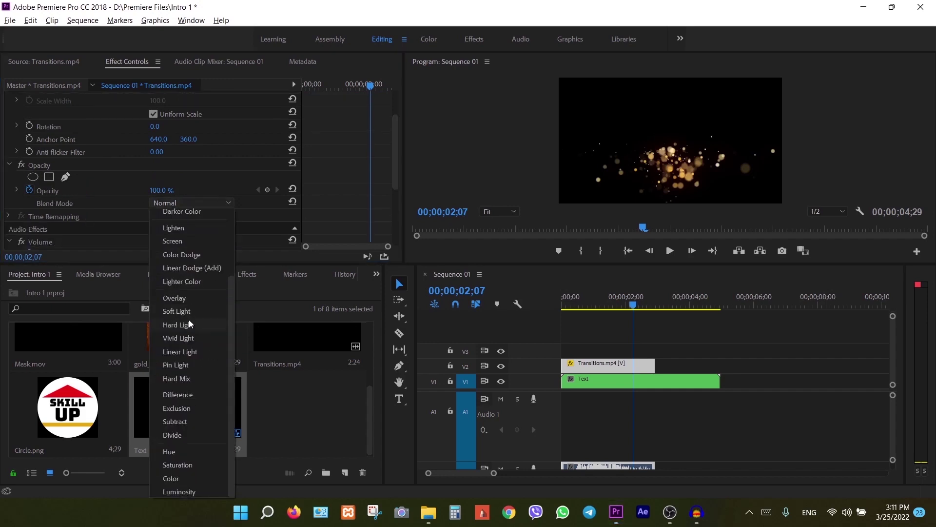
{"action": "scroll", "coordinate": [194, 303], "scroll_direction": "up", "scroll_amount": 3}
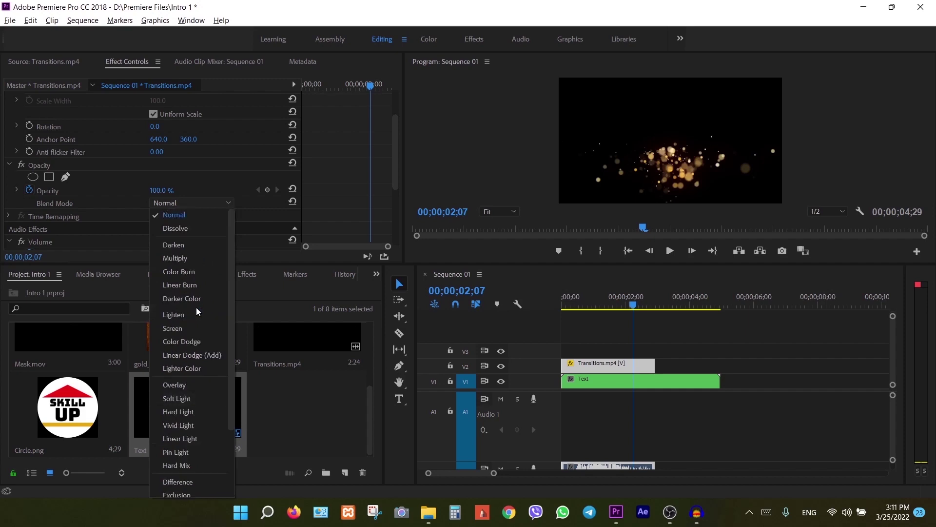
{"action": "left_click", "coordinate": [182, 329]}
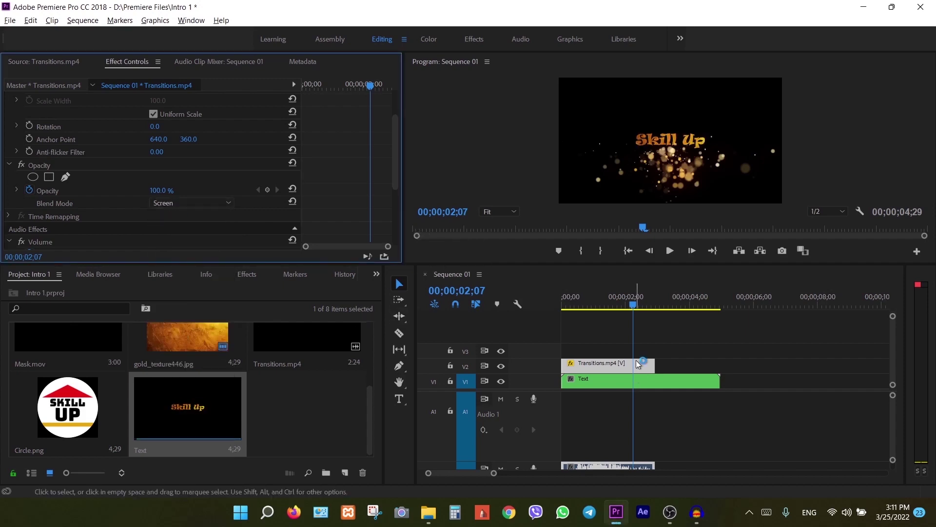
Play Sequence 01 from the start several times to check the screen-blended particle transition over the Skill Up text.
{"action": "left_click_drag", "start_coordinate": [635, 307], "coordinate": [542, 309]}
{"action": "key", "text": "space"}
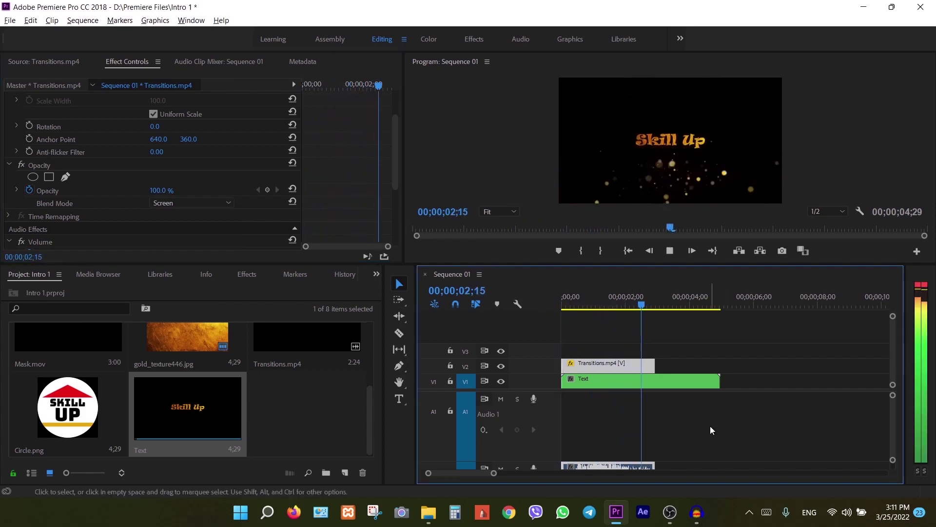
{"action": "key", "text": "space"}
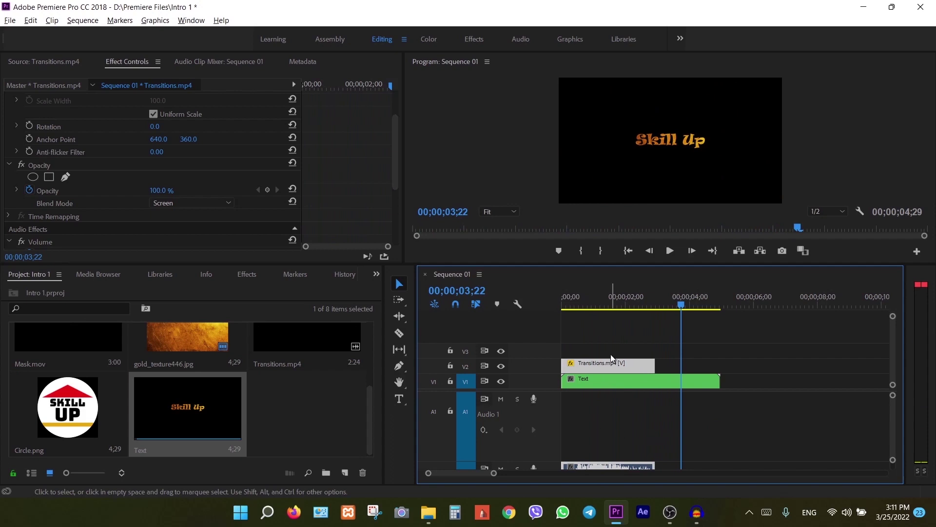
{"action": "left_click_drag", "start_coordinate": [686, 300], "coordinate": [530, 315]}
{"action": "key", "text": "space"}
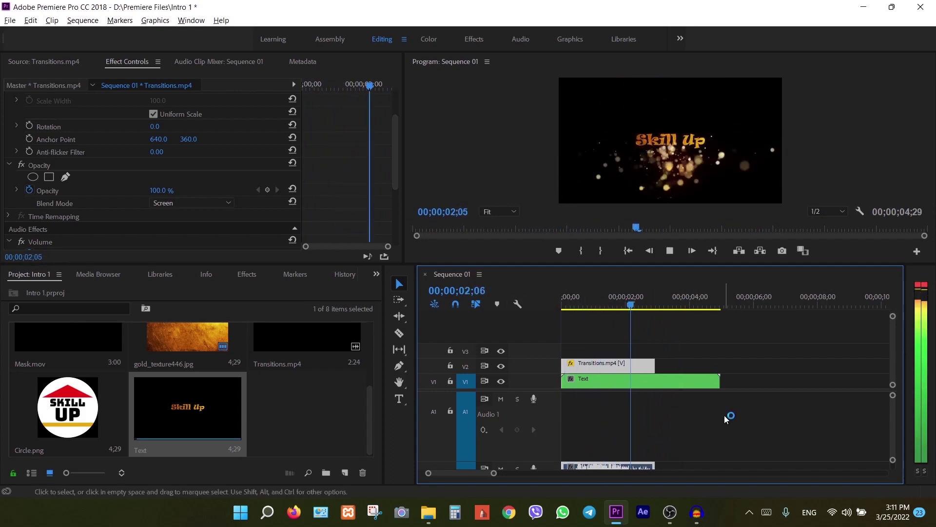
{"action": "key", "text": "space"}
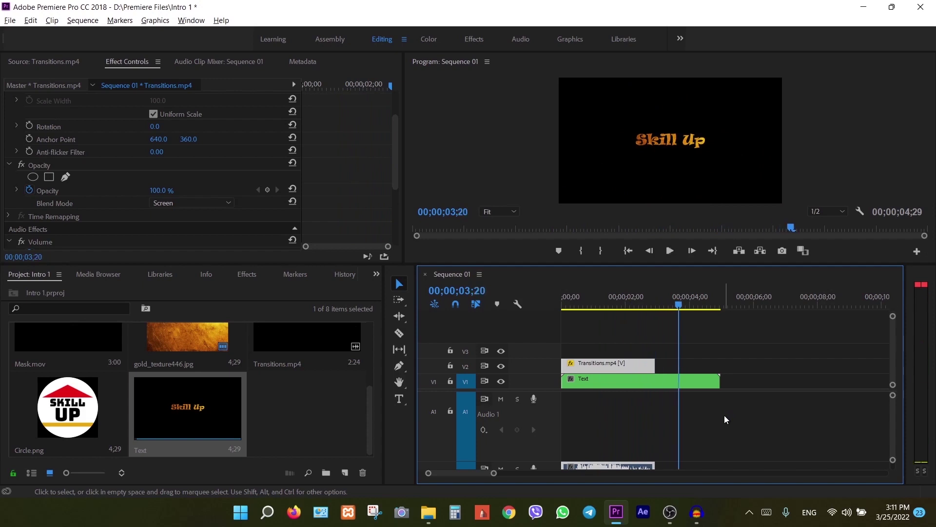
{"action": "left_click_drag", "start_coordinate": [679, 304], "coordinate": [562, 317]}
{"action": "key", "text": "space"}
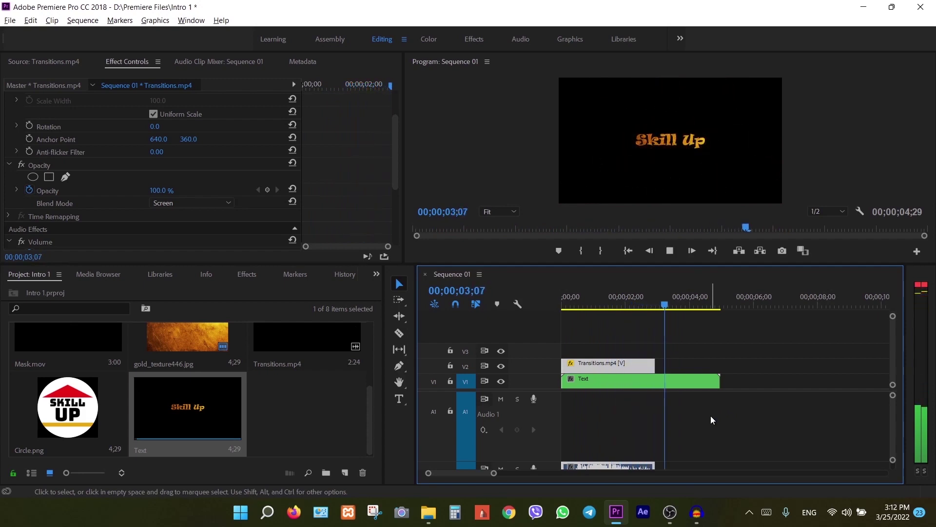
{"action": "key", "text": "space"}
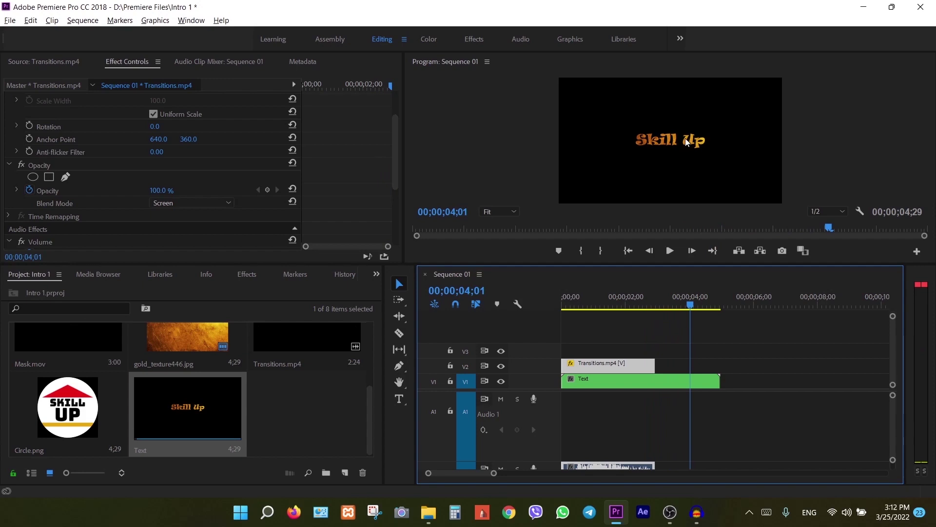
Open the Text nest and add a starting Scale keyframe of 120 to the Skill Up graphic at 00;00;00;00.
{"action": "double_click", "coordinate": [630, 382]}
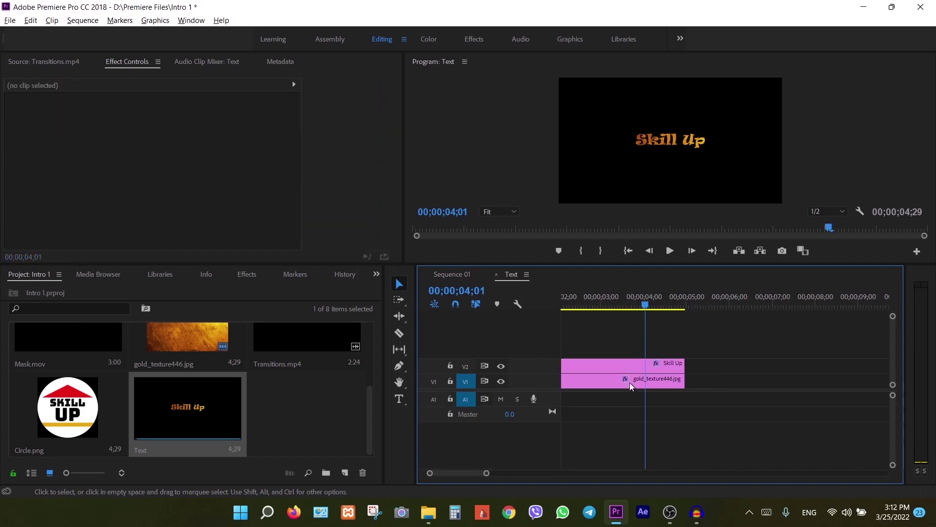
{"action": "left_click", "coordinate": [610, 366]}
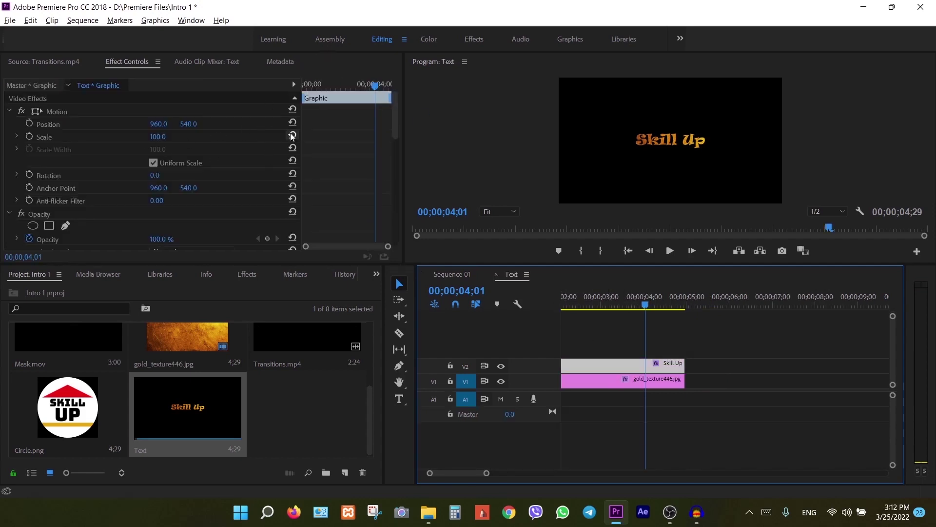
{"action": "left_click_drag", "start_coordinate": [376, 87], "coordinate": [288, 90]}
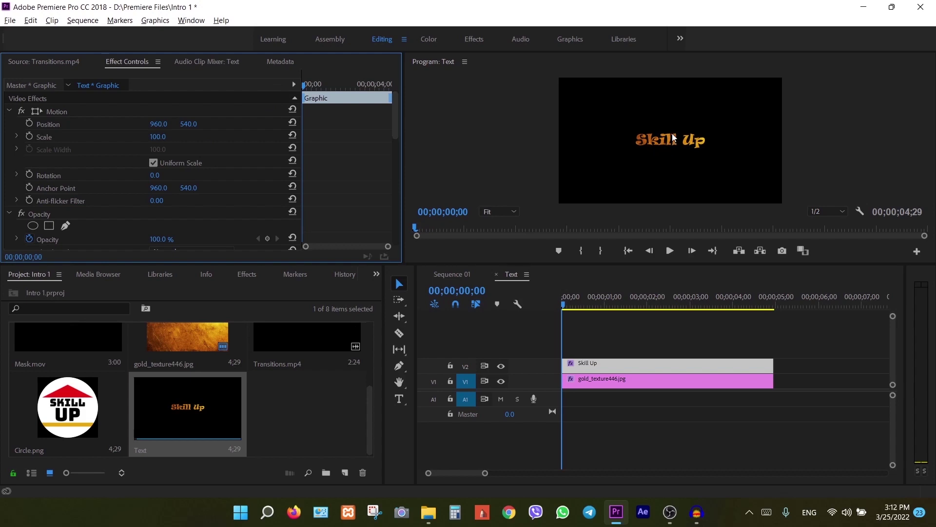
{"action": "left_click", "coordinate": [30, 137]}
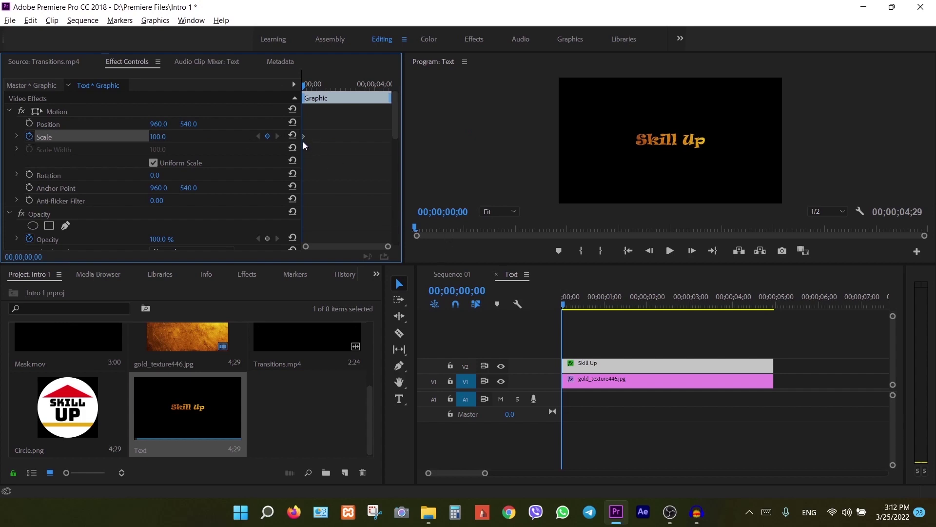
{"action": "left_click", "coordinate": [159, 138]}
{"action": "type", "text": "120"}
Add a Scale keyframe of 10 to the Skill Up graphic at 00;00;01;20.
{"action": "left_click_drag", "start_coordinate": [304, 87], "coordinate": [335, 95]}
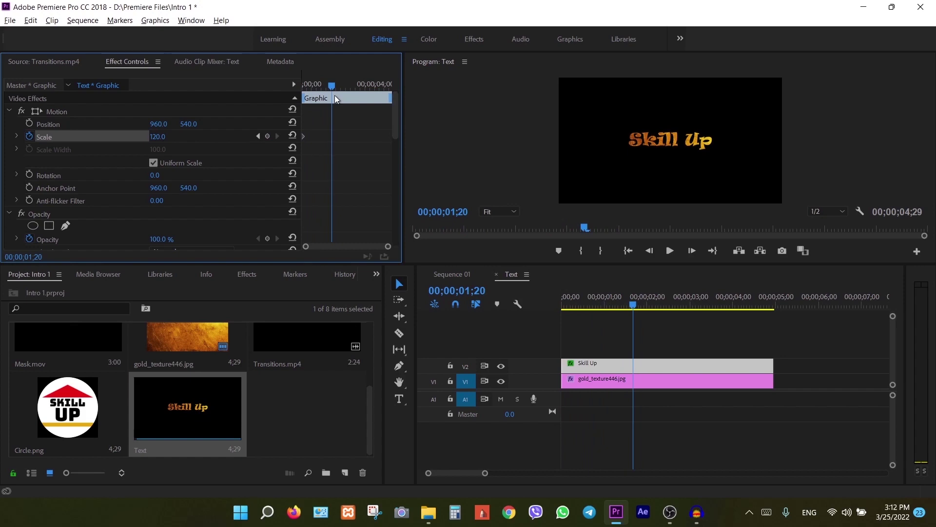
{"action": "left_click", "coordinate": [267, 136]}
{"action": "left_click", "coordinate": [165, 136]}
{"action": "type", "text": "1"}
Add a Scale keyframe of 100 to the Skill Up graphic at 00;00;03;24.
{"action": "left_click_drag", "start_coordinate": [330, 83], "coordinate": [370, 97]}
{"action": "left_click", "coordinate": [157, 136]}
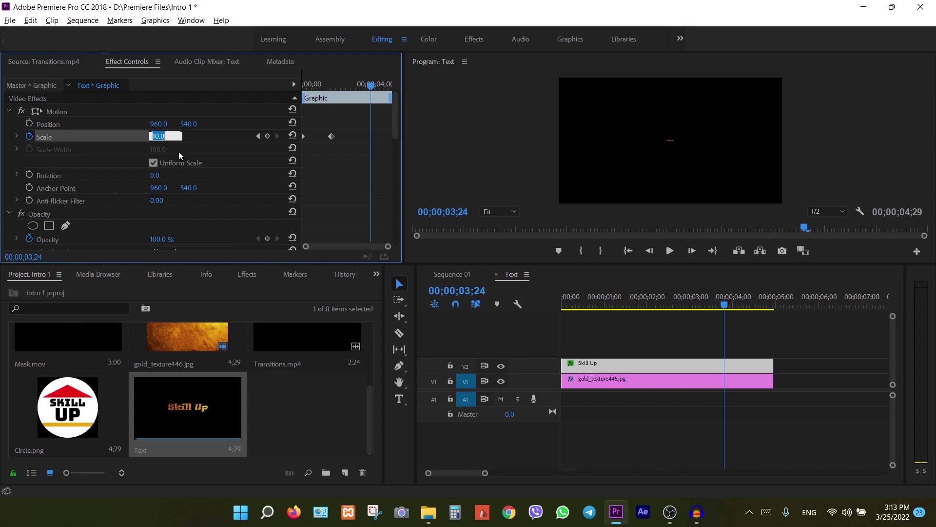
{"action": "left_click", "coordinate": [267, 136]}
{"action": "left_click", "coordinate": [157, 137]}
{"action": "type", "text": "100"}
{"action": "key", "text": "Return"}
Play the Text nest from the start several times to check the title's scale animation.
{"action": "left_click_drag", "start_coordinate": [371, 94], "coordinate": [282, 111]}
{"action": "key", "text": "space"}
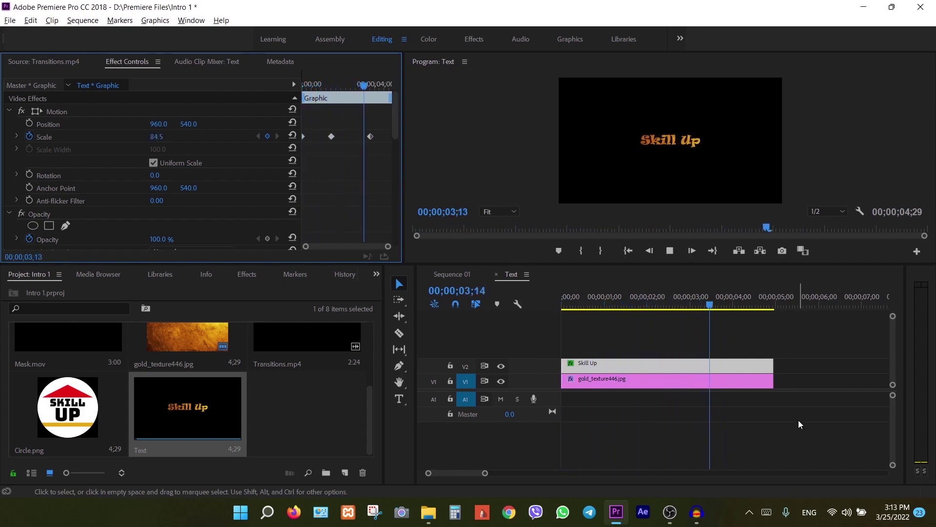
{"action": "key", "text": "space"}
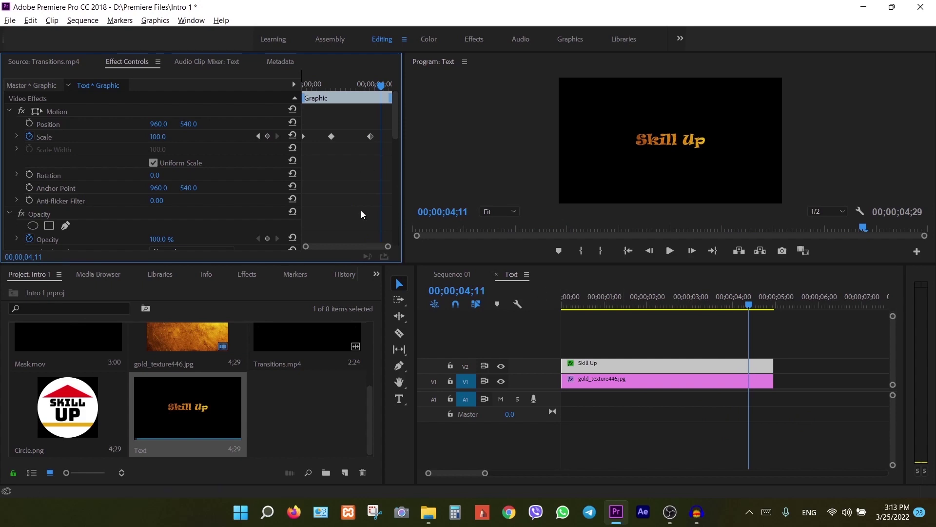
{"action": "key", "text": "space"}
{"action": "left_click", "coordinate": [670, 251]}
{"action": "left_click", "coordinate": [629, 251]}
{"action": "key", "text": "space"}
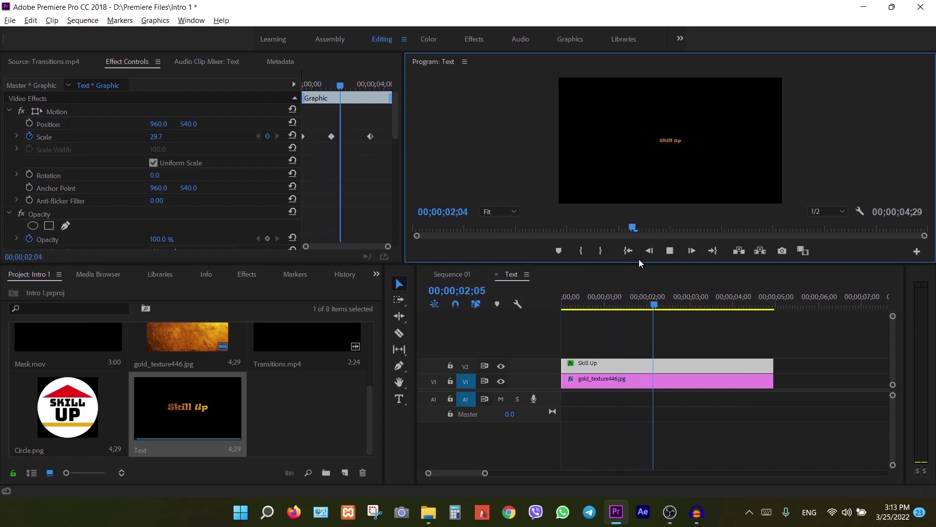
{"action": "key", "text": "space"}
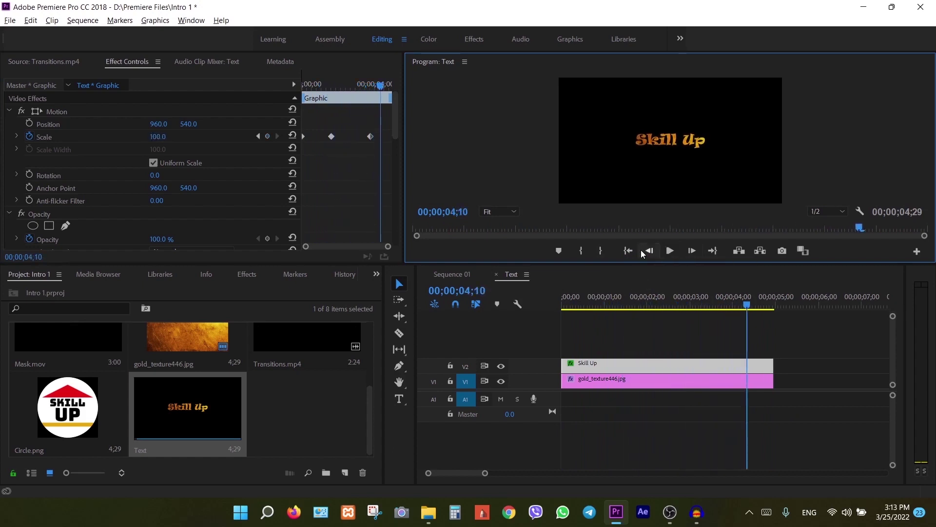
{"action": "left_click", "coordinate": [626, 250]}
{"action": "key", "text": "space"}
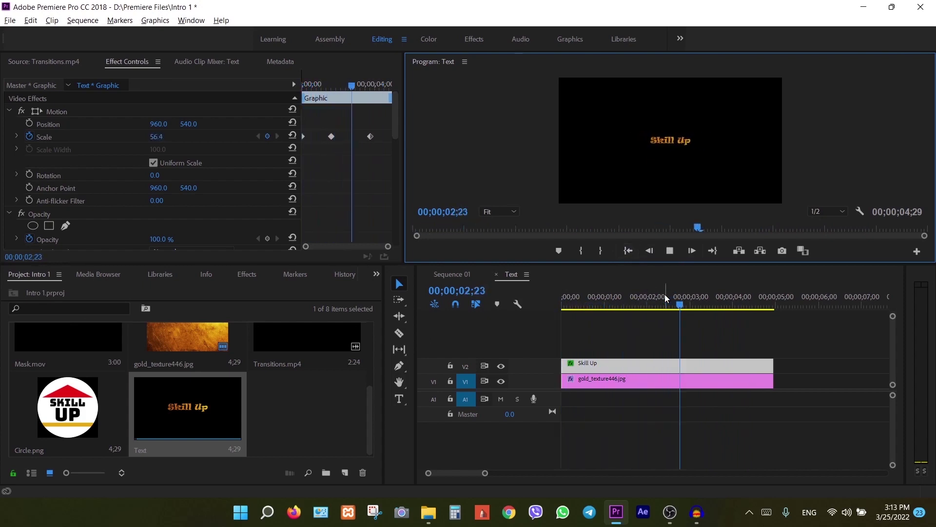
{"action": "key", "text": "space"}
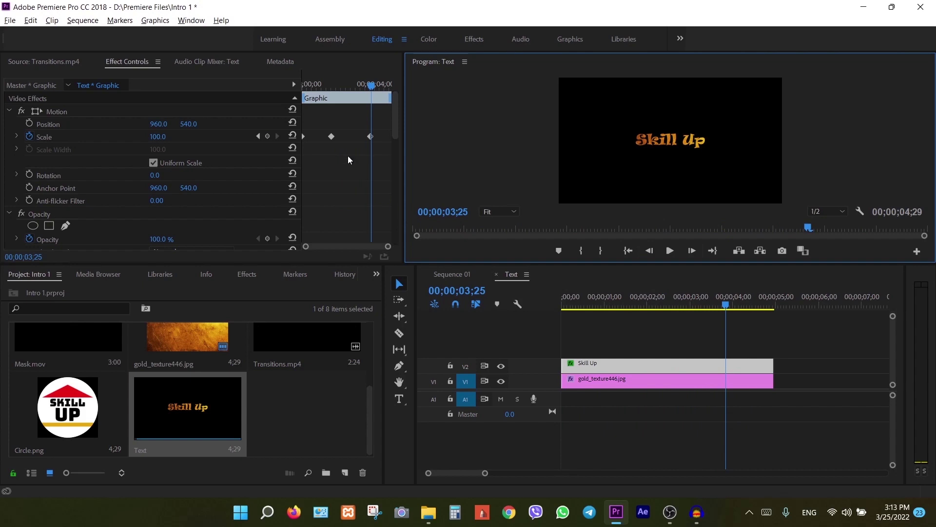
Move the middle Scale keyframe of the Skill Up graphic slightly earlier and replay the nest from its start.
{"action": "left_click_drag", "start_coordinate": [331, 135], "coordinate": [328, 138]}
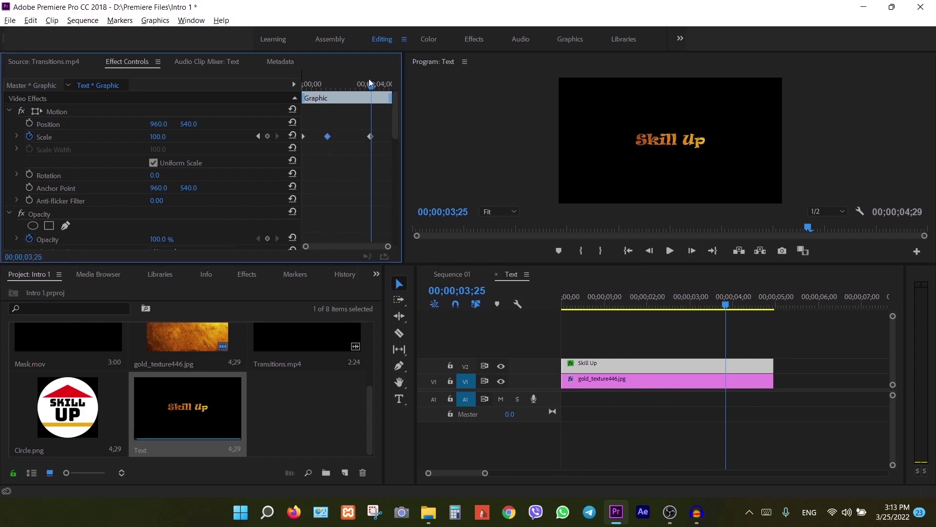
{"action": "left_click", "coordinate": [629, 250]}
{"action": "key", "text": "space"}
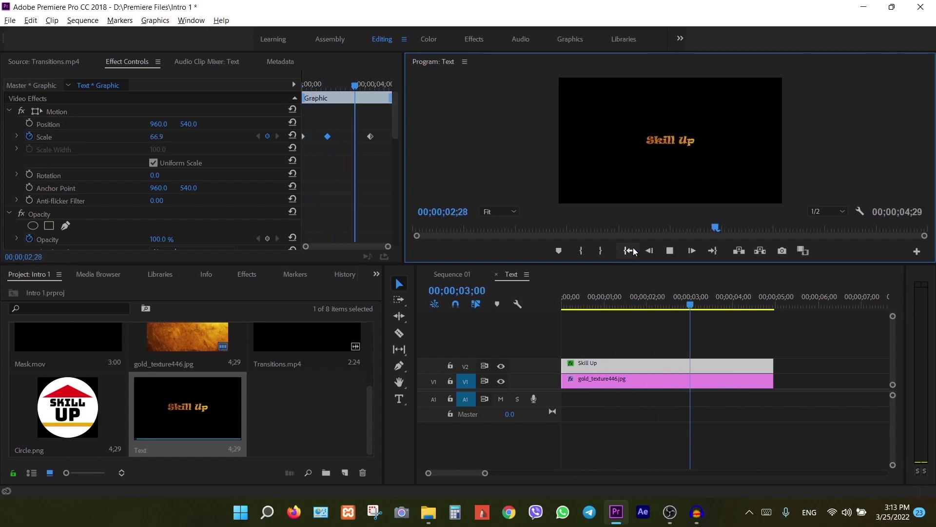
{"action": "key", "text": "space"}
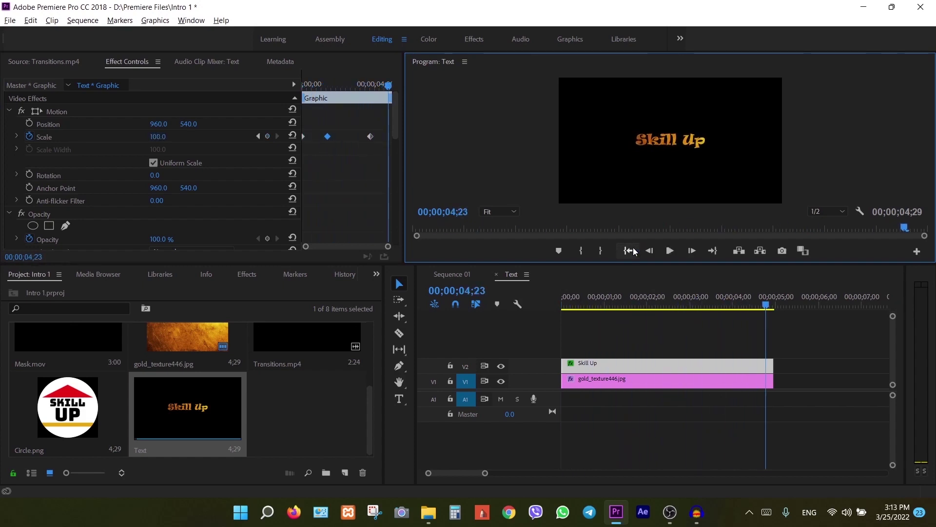
Return to Sequence 01 and play it from the start to check the scaling title with the particle transition.
{"action": "left_click", "coordinate": [453, 274]}
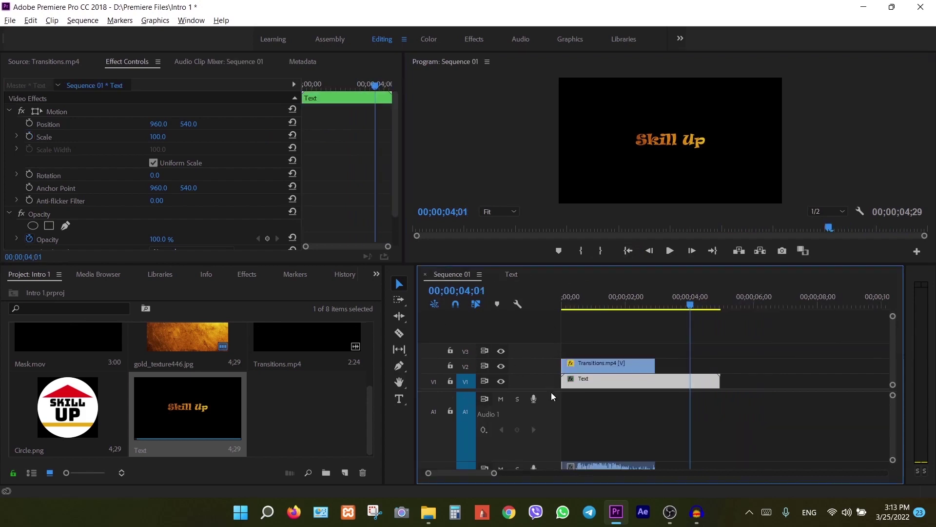
{"action": "key", "text": "Home"}
{"action": "key", "text": "space"}
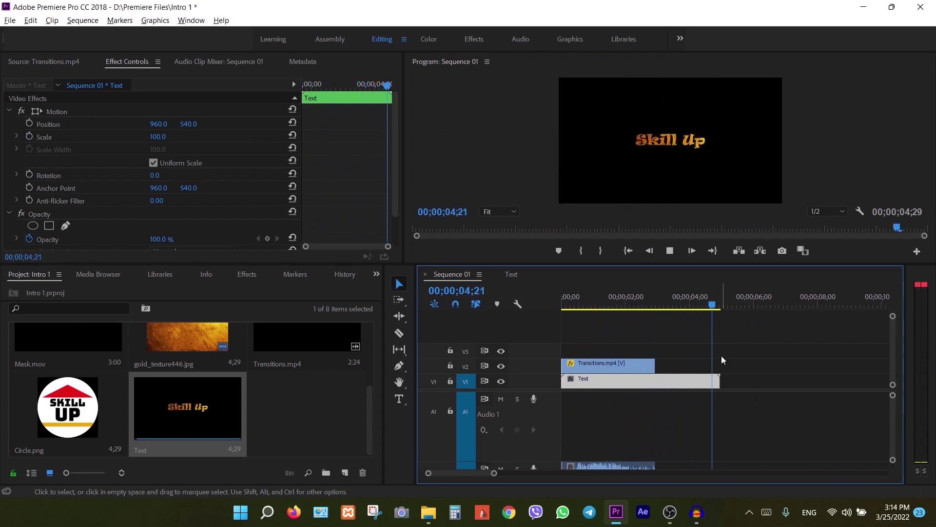
{"action": "key", "text": "space"}
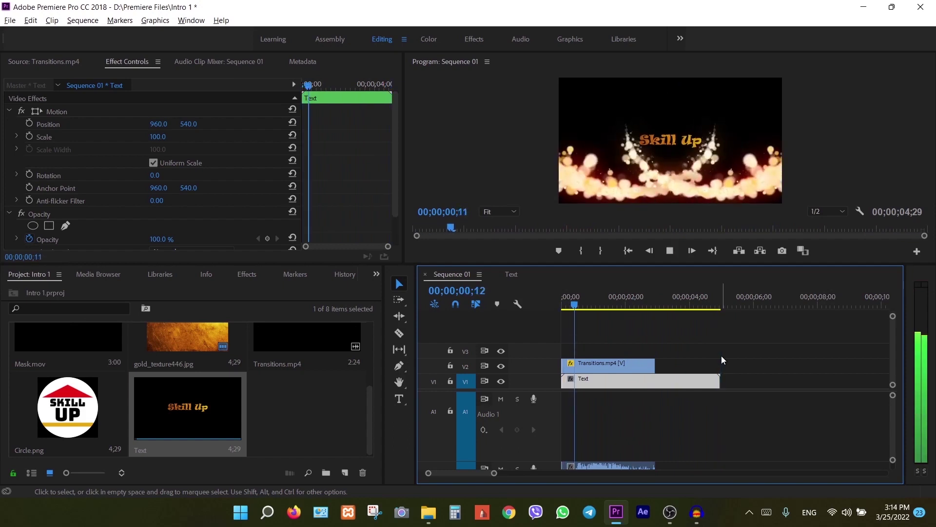
{"action": "key", "text": "space"}
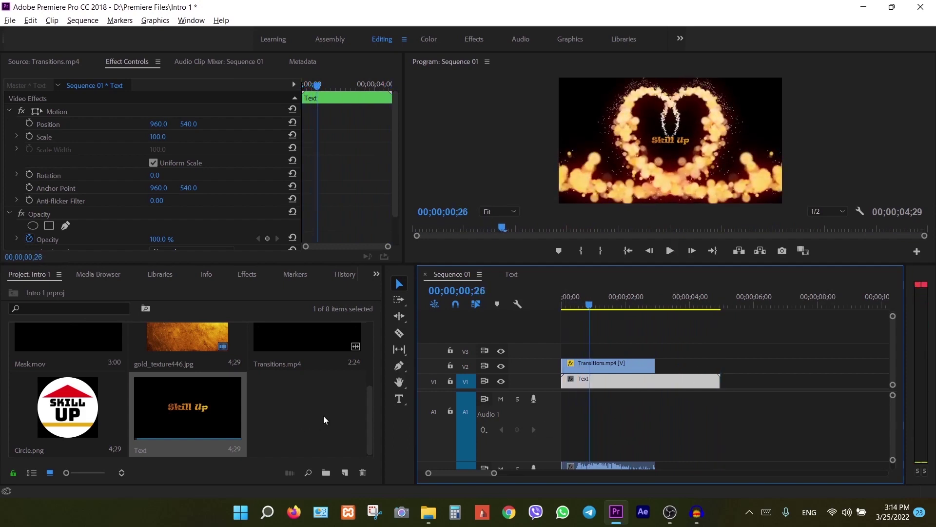
Open PARTICLES.mp4 in the source monitor and preview its footage at several points.
{"action": "left_click_drag", "start_coordinate": [370, 420], "coordinate": [387, 363]}
{"action": "double_click", "coordinate": [197, 358]}
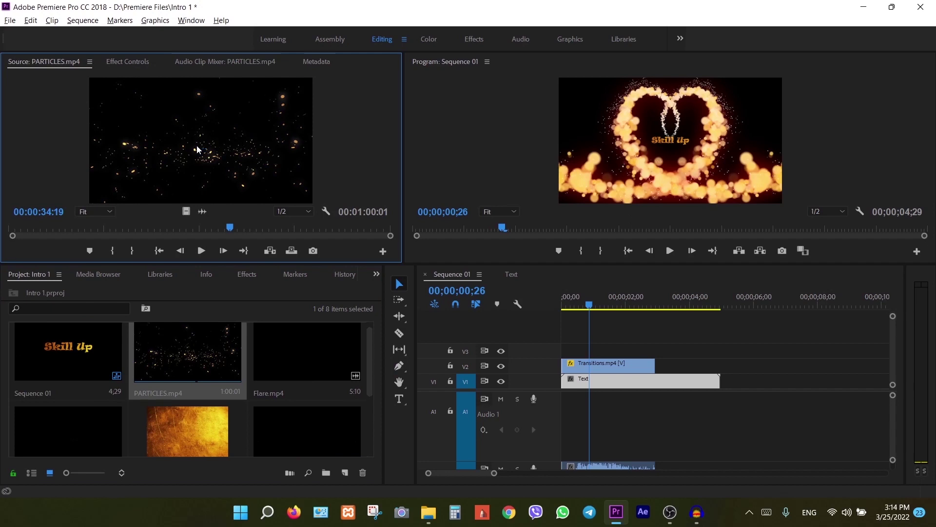
{"action": "left_click", "coordinate": [201, 251]}
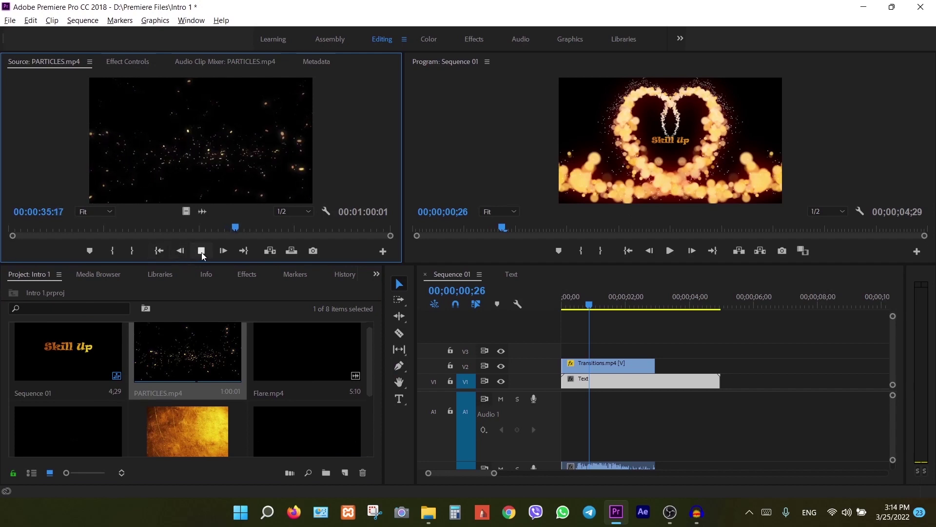
{"action": "left_click_drag", "start_coordinate": [239, 226], "coordinate": [178, 225]}
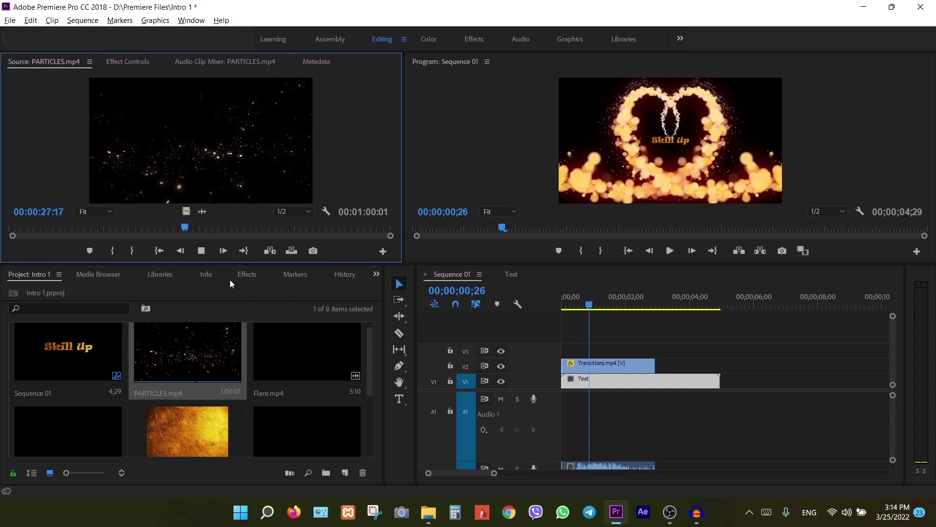
{"action": "key", "text": "space"}
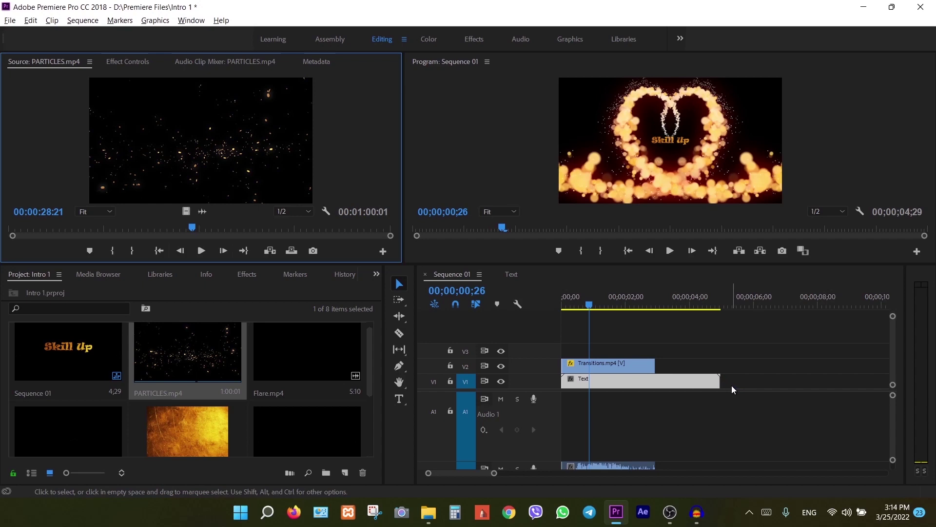
Reopen the Text nest and extend the gold_texture446.jpg and Skill Up clips to about 00;00;07;03.
{"action": "left_click_drag", "start_coordinate": [591, 308], "coordinate": [543, 312]}
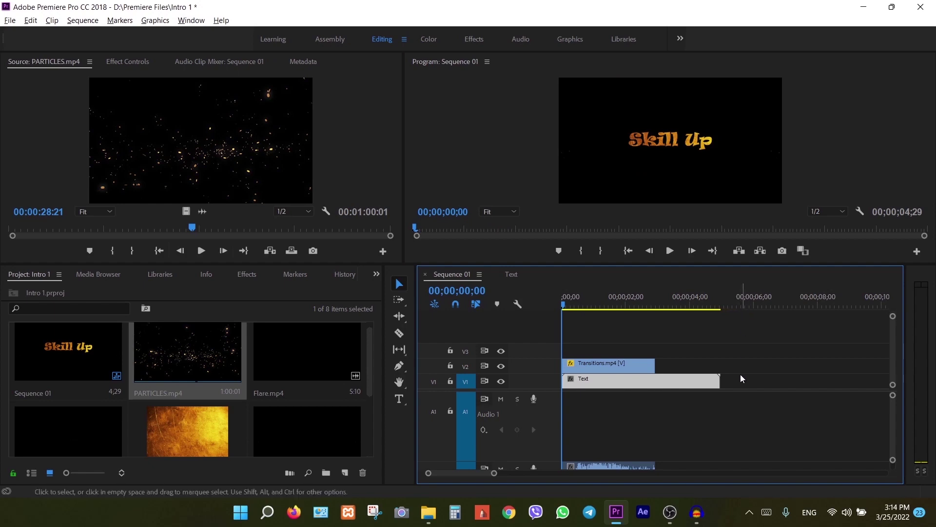
{"action": "double_click", "coordinate": [657, 385]}
{"action": "left_click_drag", "start_coordinate": [777, 382], "coordinate": [866, 385]}
{"action": "left_click_drag", "start_coordinate": [773, 364], "coordinate": [864, 370]}
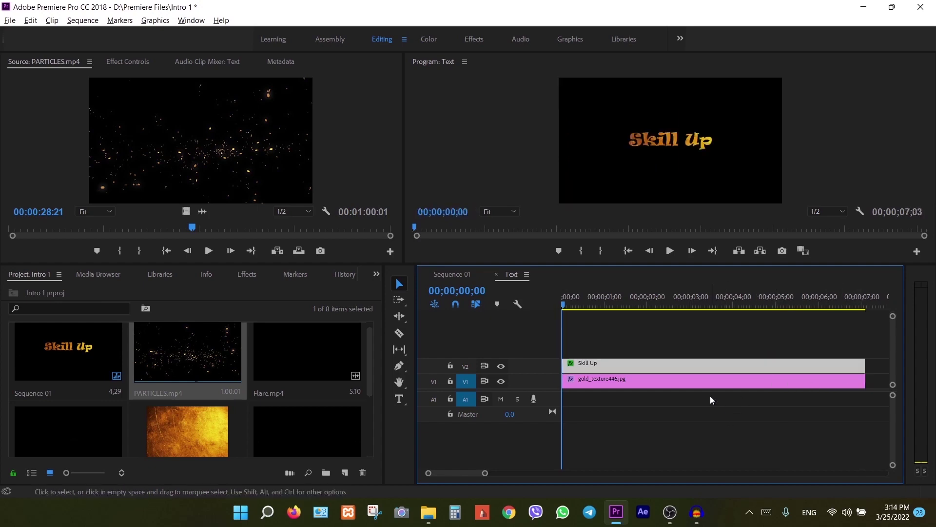
In Sequence 01, extend the Transitions.mp4 clip to the end of the Text nest and play the result.
{"action": "left_click", "coordinate": [457, 277]}
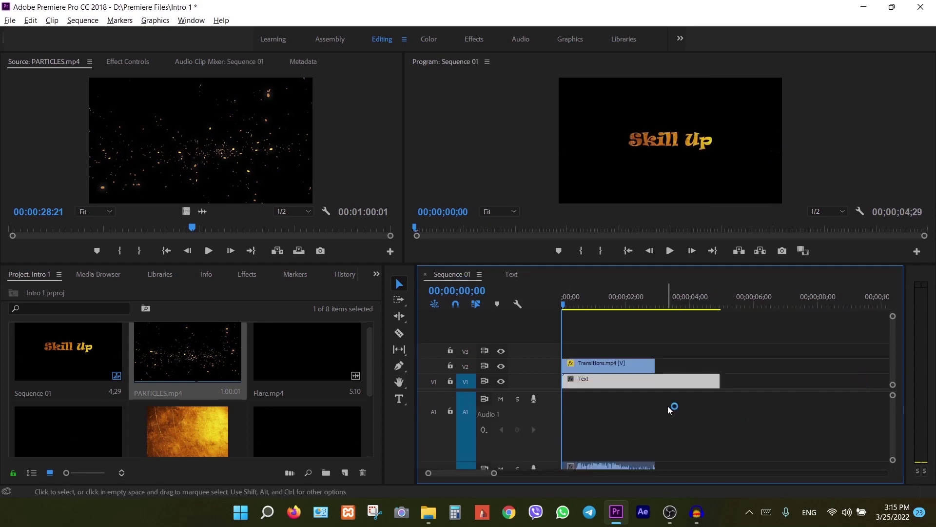
{"action": "left_click", "coordinate": [635, 366]}
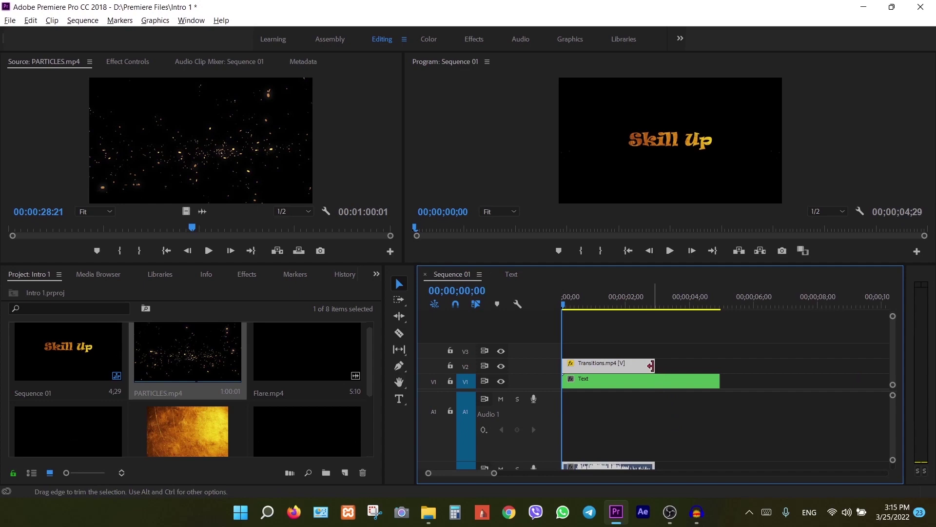
{"action": "left_click_drag", "start_coordinate": [652, 365], "coordinate": [711, 367]}
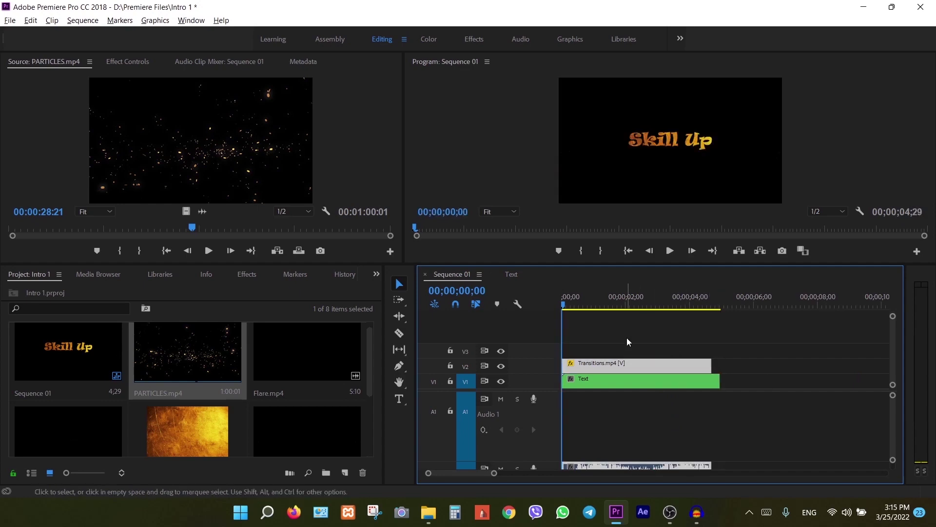
{"action": "left_click_drag", "start_coordinate": [712, 366], "coordinate": [720, 366]}
{"action": "key", "text": "space"}
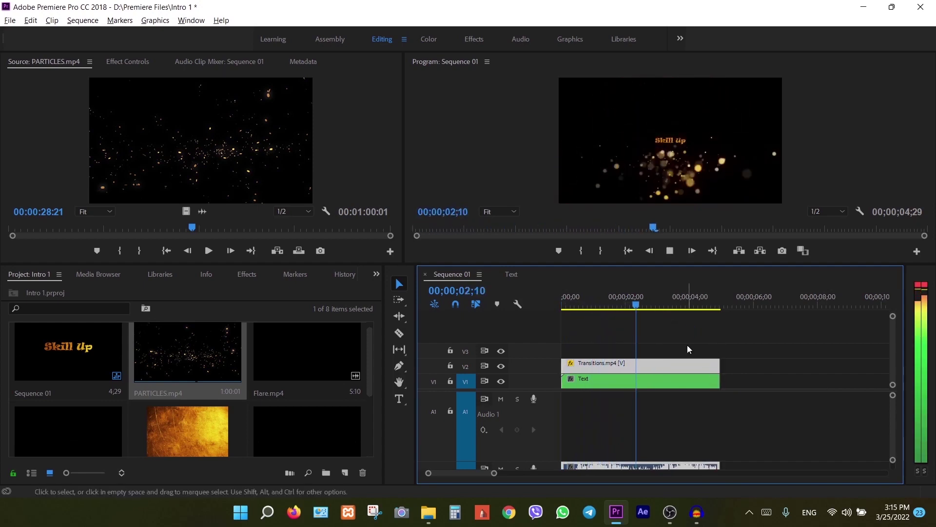
Try shortening the Transitions.mp4 clip on V2 to about 00;00;02;13 and play the result.
{"action": "key", "text": "space"}
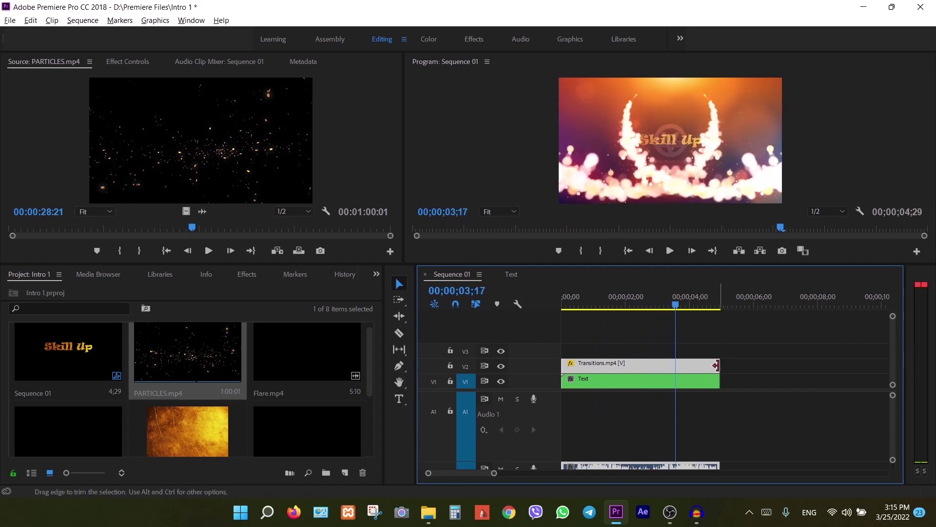
{"action": "left_click_drag", "start_coordinate": [715, 365], "coordinate": [640, 366]}
{"action": "key", "text": "space"}
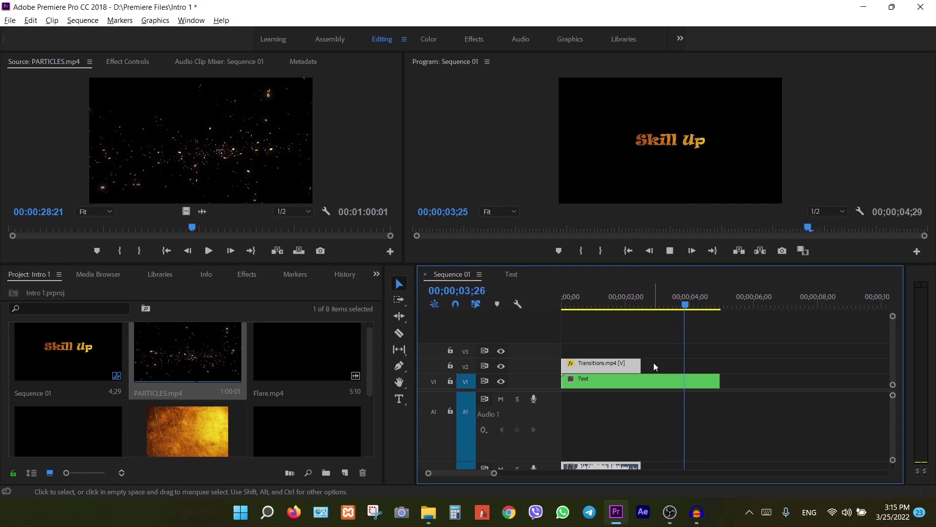
{"action": "left_click", "coordinate": [741, 353]}
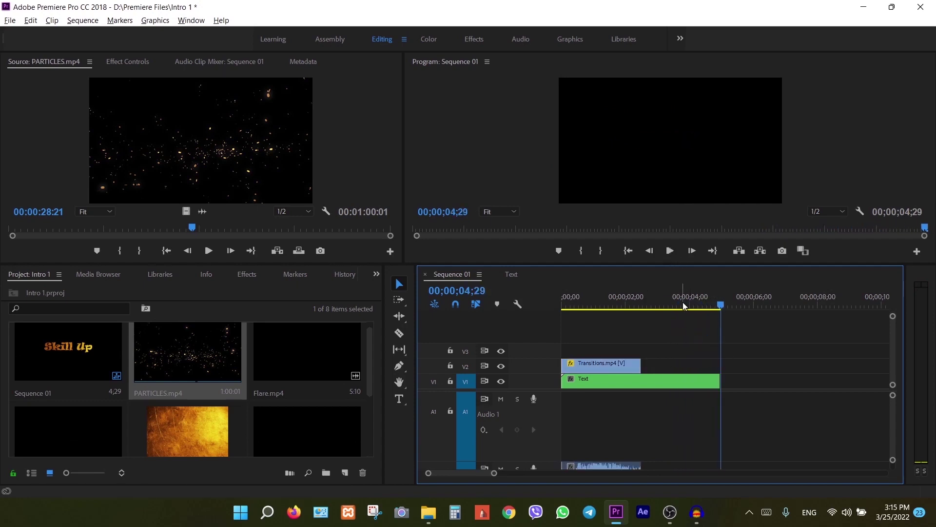
Undo the recent length changes to the Transitions.mp4 clip, play the sequence to check it, and return the playhead to the start.
{"action": "key", "text": "ctrl+z"}
{"action": "key", "text": "ctrl+z"}
{"action": "key", "text": "ctrl+z"}
{"action": "key", "text": "space"}
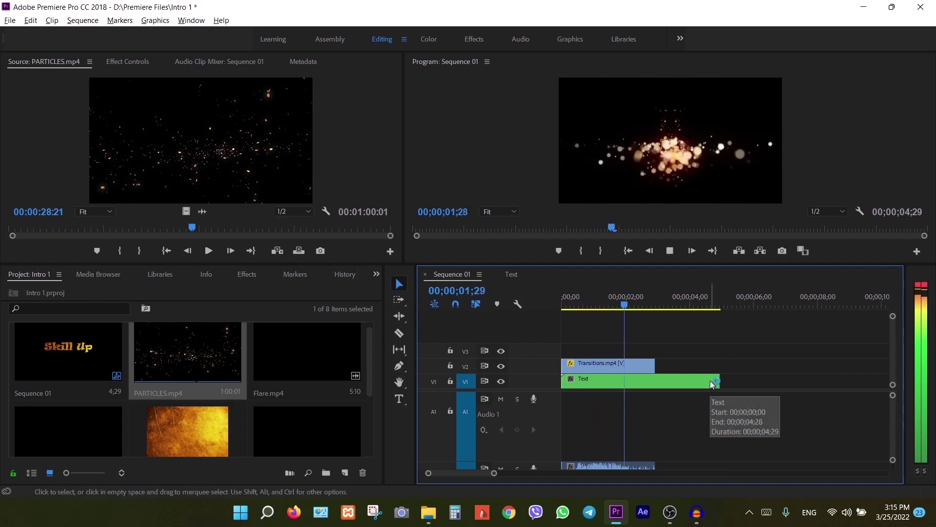
{"action": "key", "text": "space"}
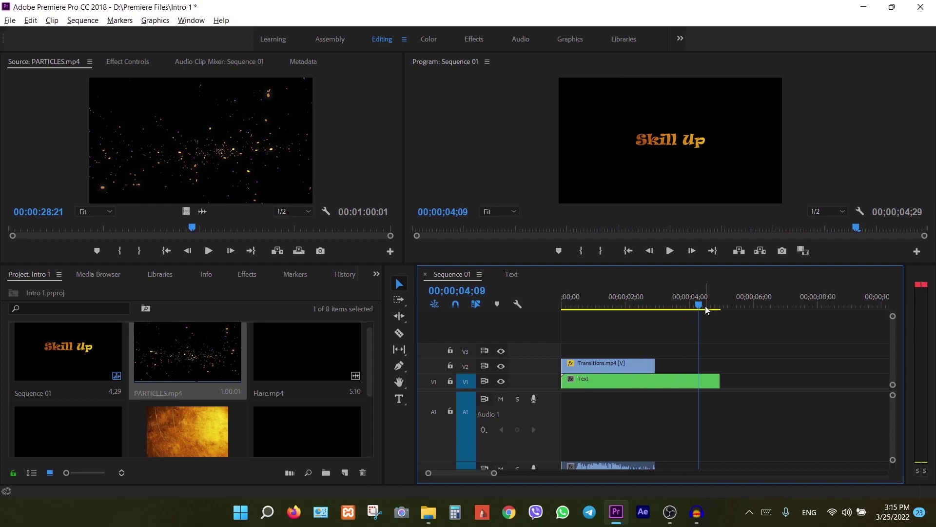
{"action": "left_click_drag", "start_coordinate": [698, 304], "coordinate": [552, 316]}
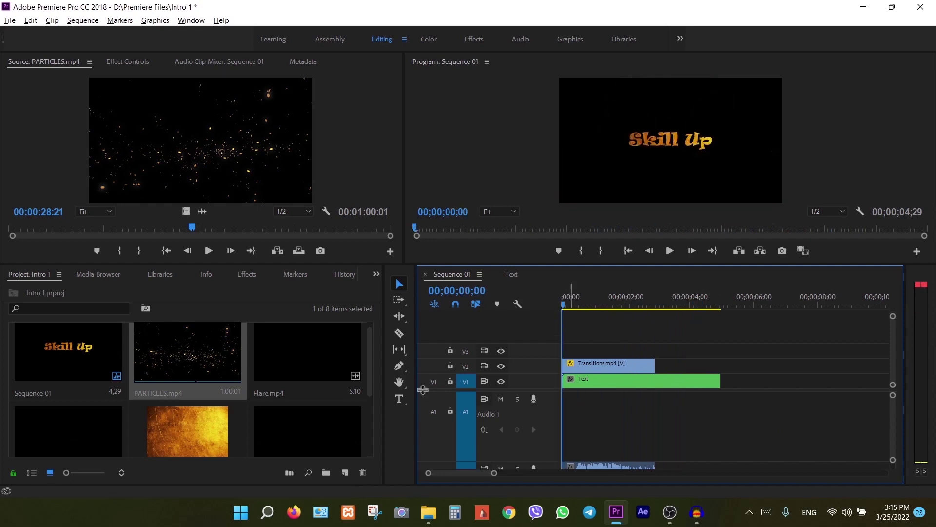
Open Transitions.mp4 in the source monitor and mark the Particle Transition #4 segment from 00:00:20:07, lasting 00:00:02:05.
{"action": "scroll", "coordinate": [220, 394], "scroll_direction": "down", "scroll_amount": 2}
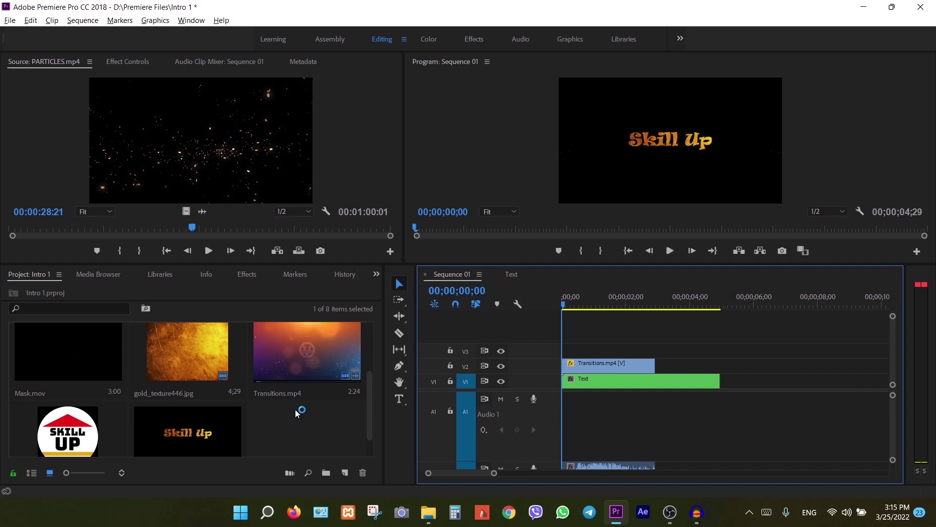
{"action": "double_click", "coordinate": [296, 350]}
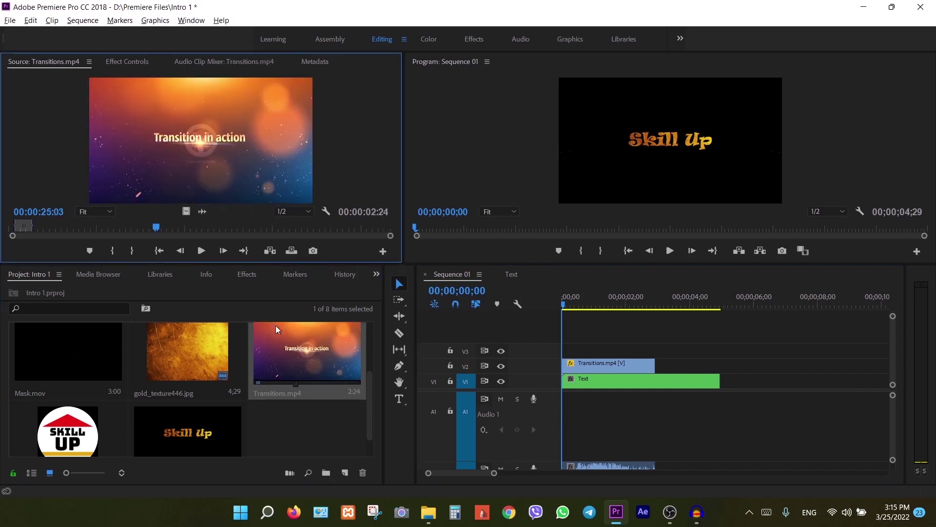
{"action": "key", "text": "space"}
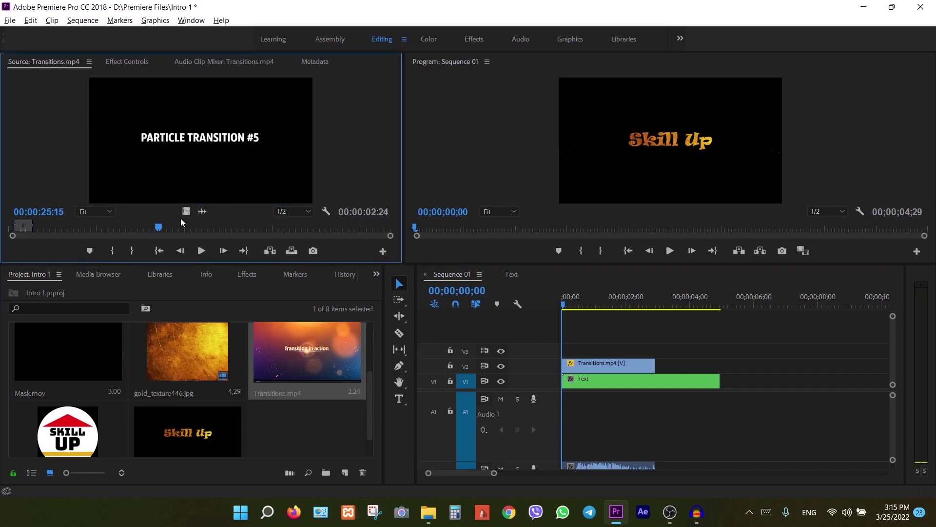
{"action": "left_click_drag", "start_coordinate": [159, 228], "coordinate": [99, 228]}
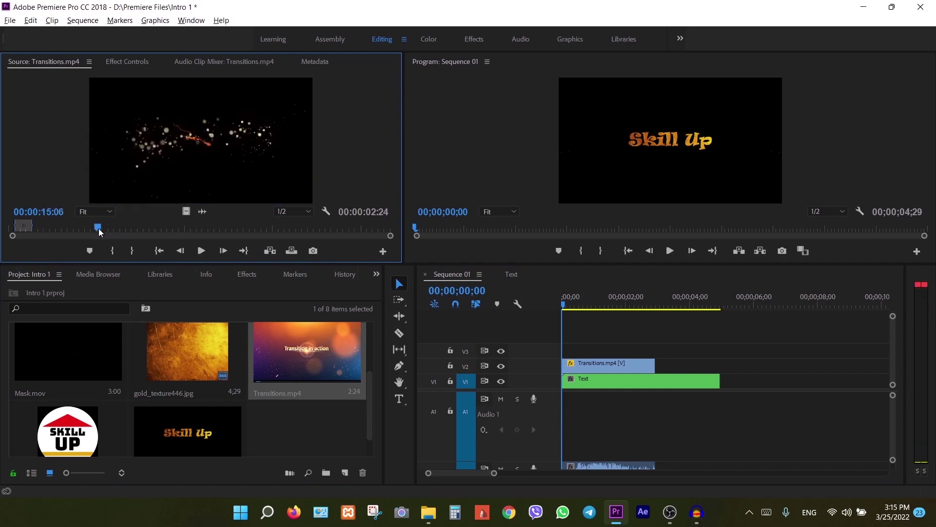
{"action": "key", "text": "space"}
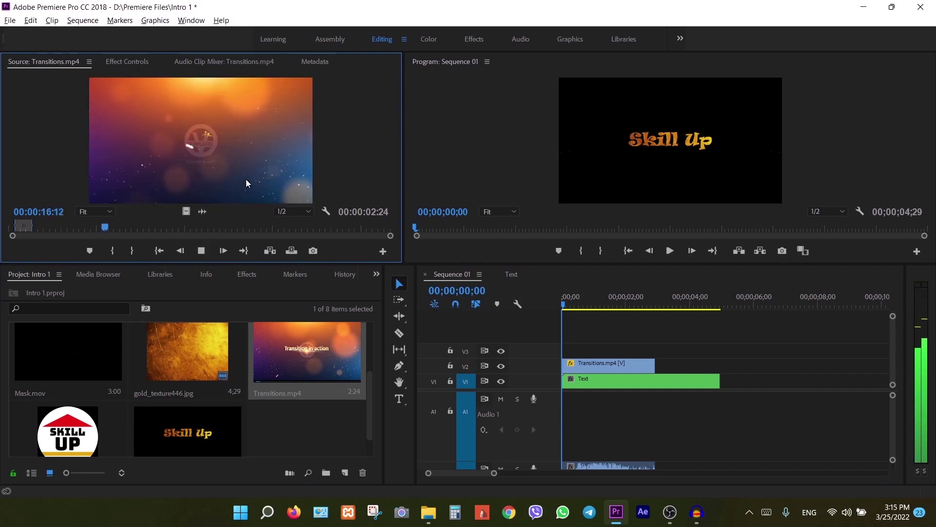
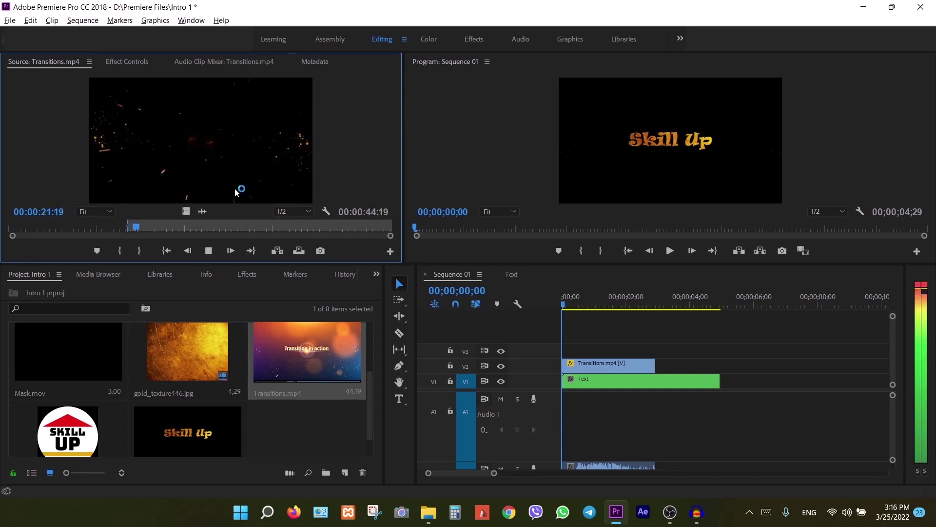
{"action": "key", "text": "o"}
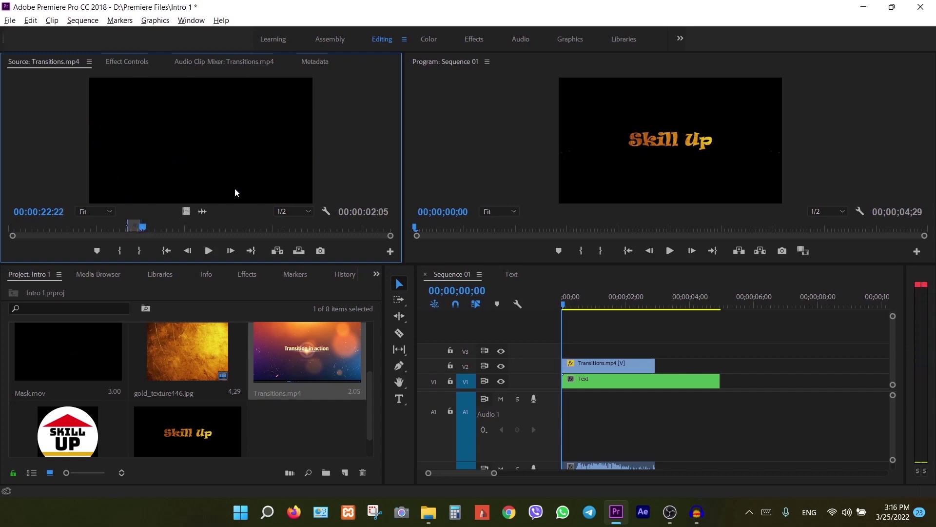
{"action": "left_click", "coordinate": [169, 252]}
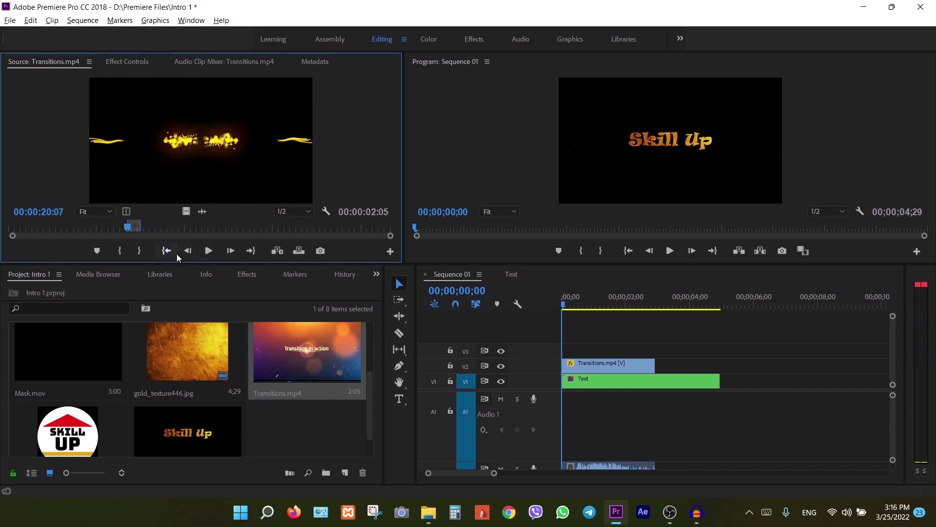
{"action": "left_click", "coordinate": [208, 251]}
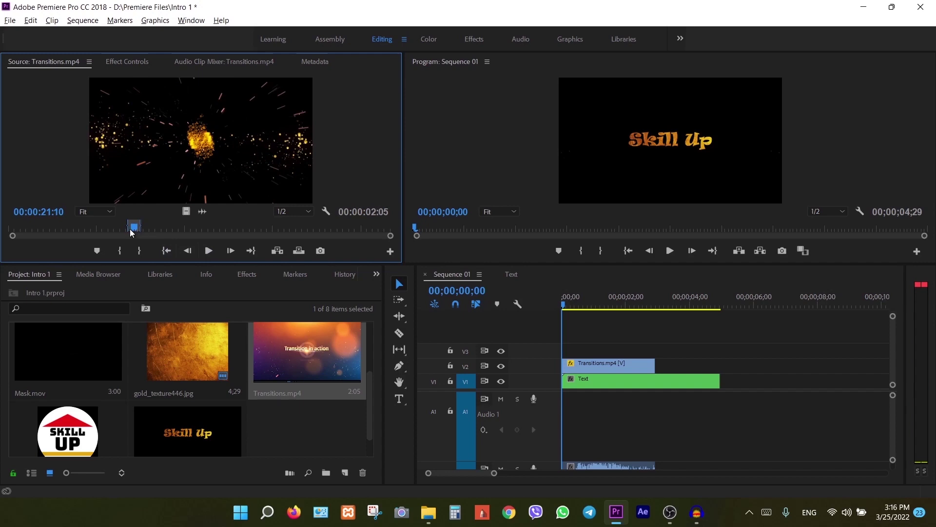
Reset the Transitions.mp4 source In point to 00:00:20:05 and play back the marked segment.
{"action": "mouse_move", "coordinate": [126, 227]}
{"action": "left_mouse_down"}
{"action": "mouse_move", "coordinate": [117, 227]}
{"action": "mouse_move", "coordinate": [125, 227]}
{"action": "left_mouse_up"}
{"action": "key", "text": "i"}
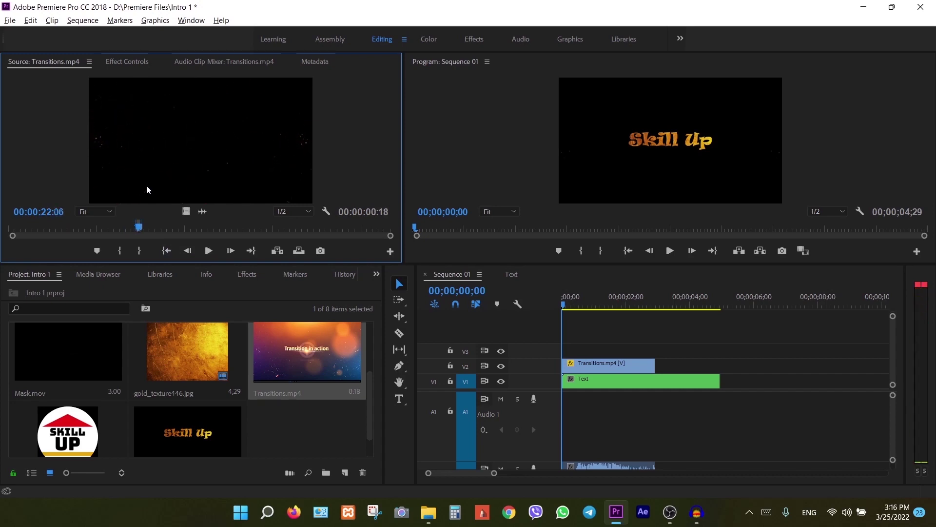
{"action": "left_click_drag", "start_coordinate": [134, 219], "coordinate": [129, 229]}
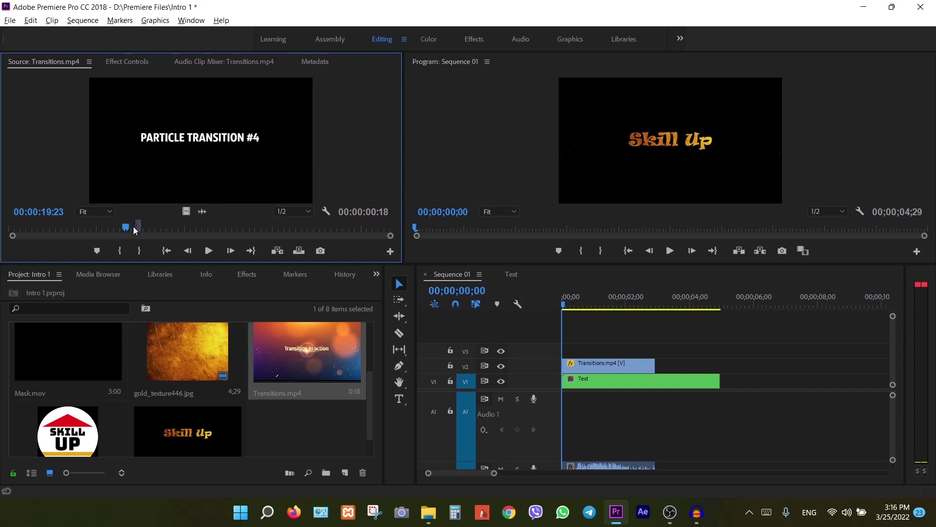
{"action": "left_click_drag", "start_coordinate": [135, 230], "coordinate": [135, 230]}
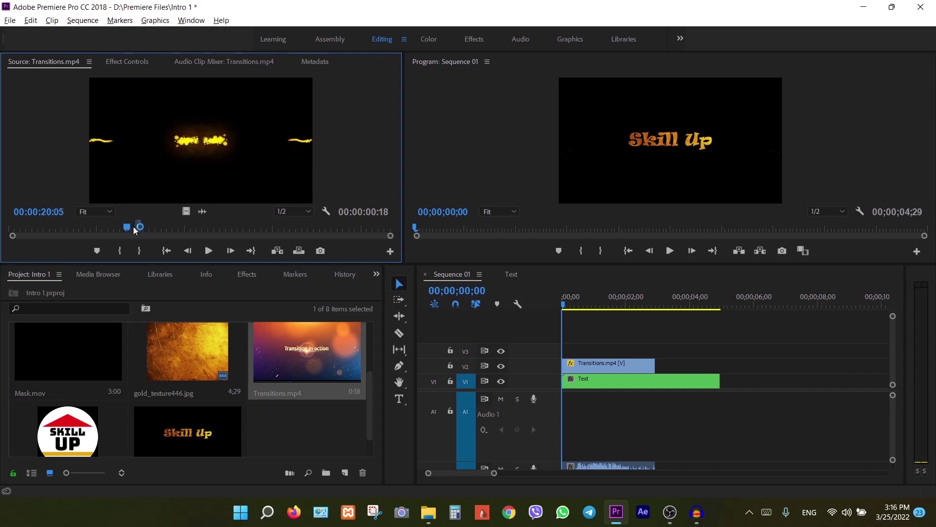
{"action": "key", "text": "i"}
{"action": "key", "text": "space"}
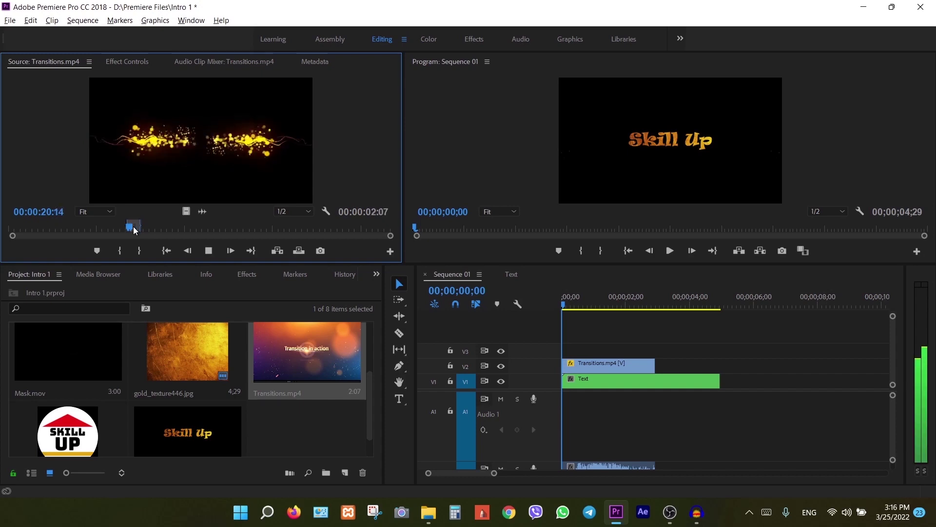
{"action": "key", "text": "space"}
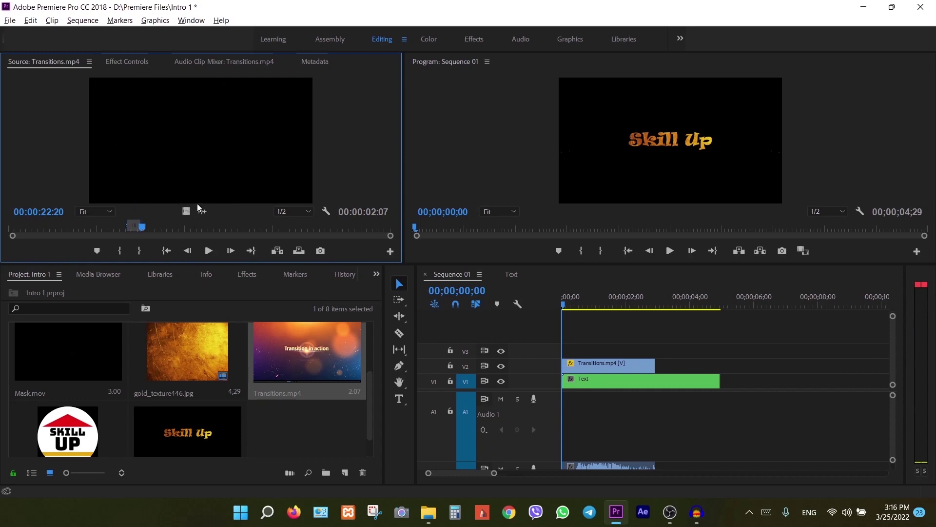
Place the marked segment on V2 directly after the first Transitions.mp4 clip and extend the Text nest to its end.
{"action": "left_click_drag", "start_coordinate": [162, 121], "coordinate": [664, 371]}
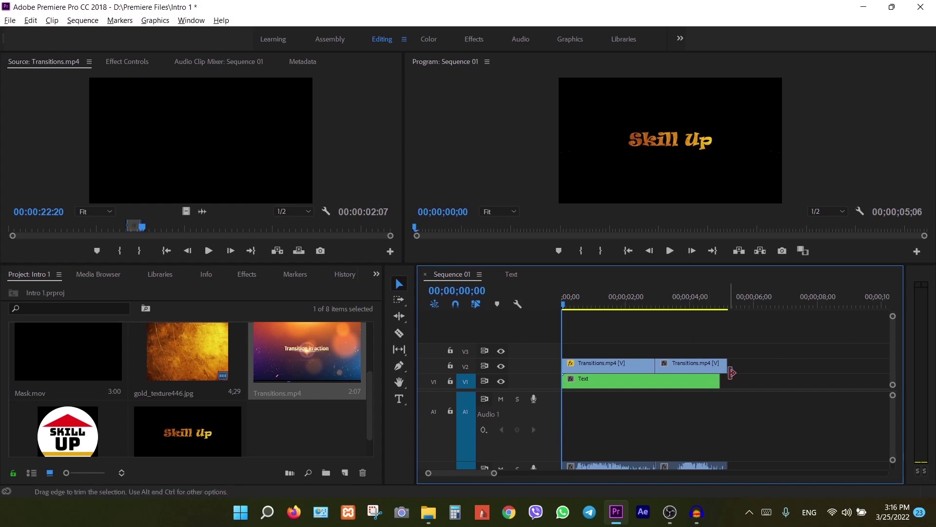
{"action": "left_click", "coordinate": [662, 384]}
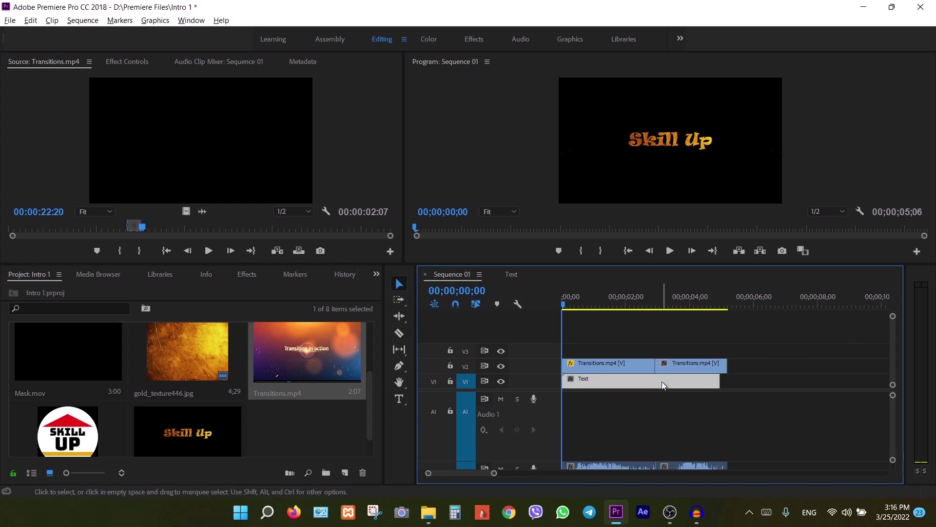
{"action": "left_click_drag", "start_coordinate": [715, 380], "coordinate": [727, 381]}
Play Sequence 01 from the start through the second particle transition to check it over the title.
{"action": "key", "text": "space"}
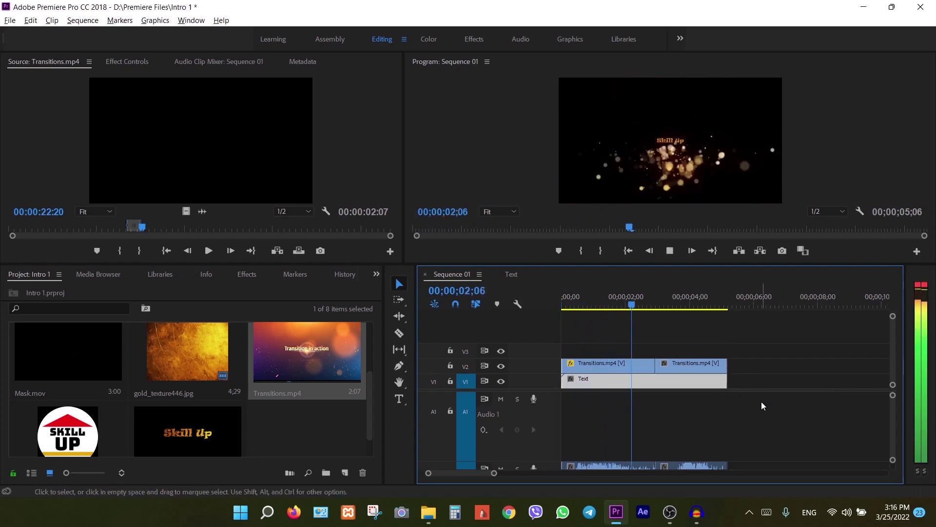
{"action": "key", "text": "space"}
{"action": "key", "text": "space"}
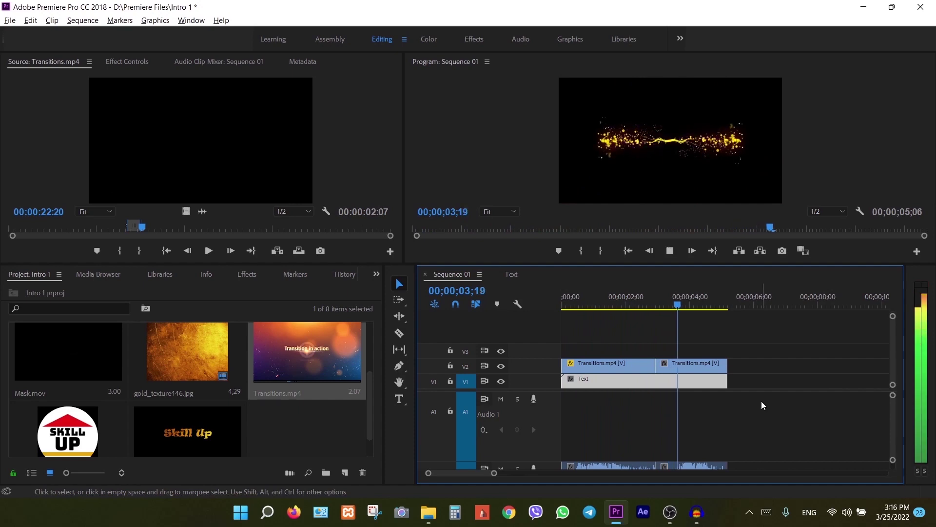
{"action": "key", "text": "space"}
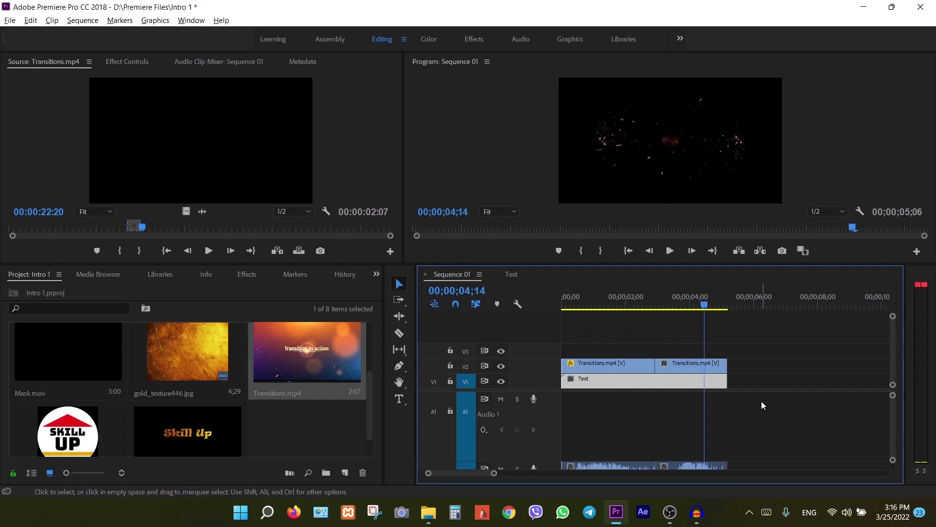
{"action": "key", "text": "space"}
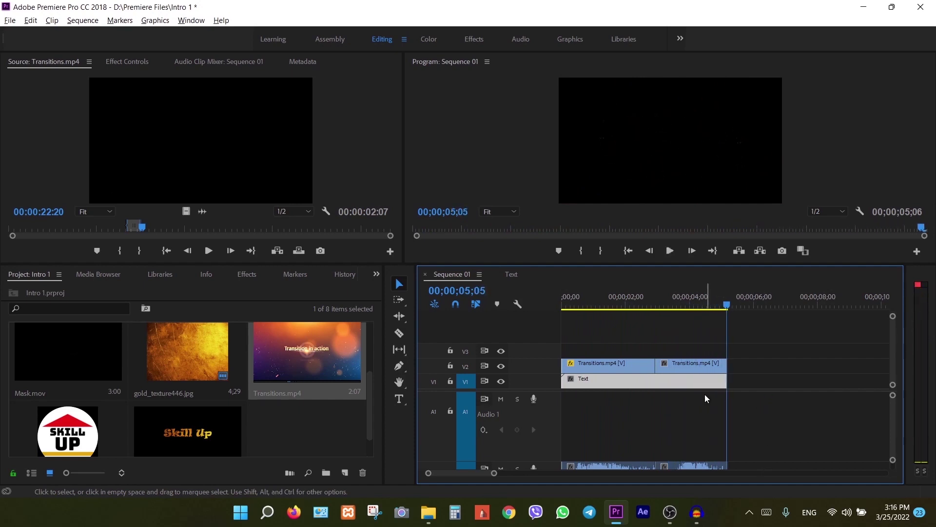
Set the second Transitions.mp4 clip's blend mode to Screen and play the sequence to check it.
{"action": "left_click", "coordinate": [689, 363]}
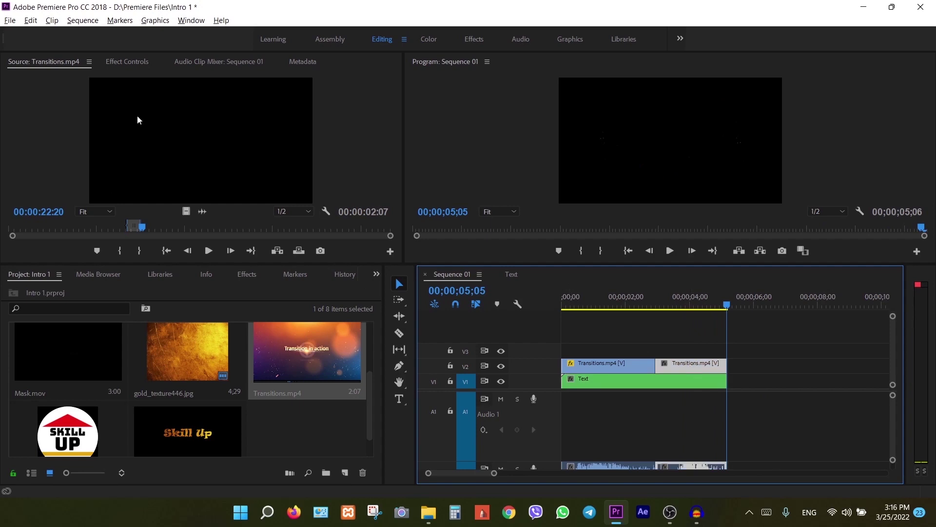
{"action": "left_click", "coordinate": [129, 59]}
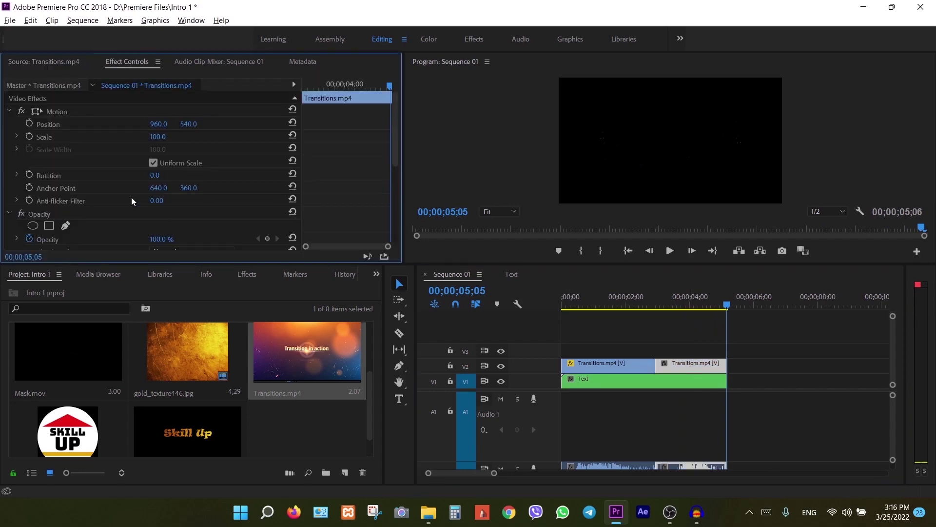
{"action": "scroll", "coordinate": [107, 221], "scroll_direction": "down", "scroll_amount": 1}
{"action": "left_click", "coordinate": [203, 227]}
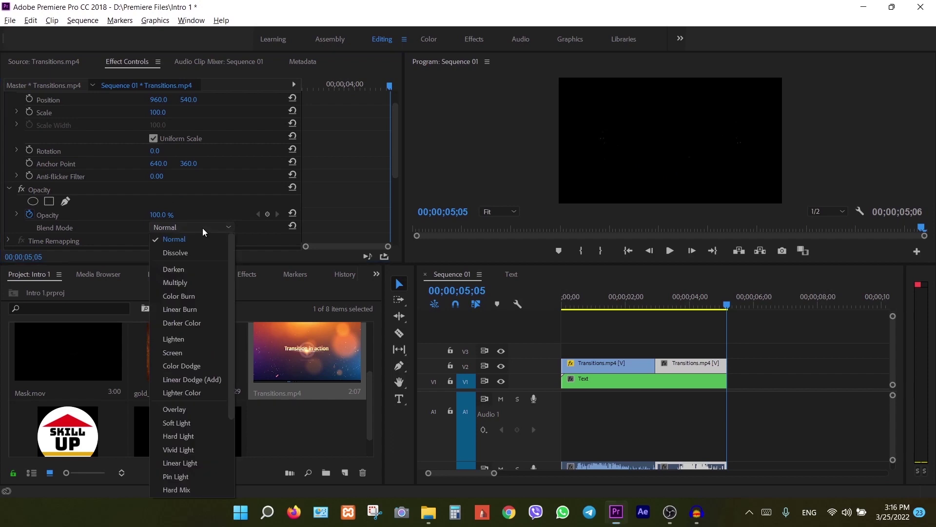
{"action": "left_click", "coordinate": [173, 353]}
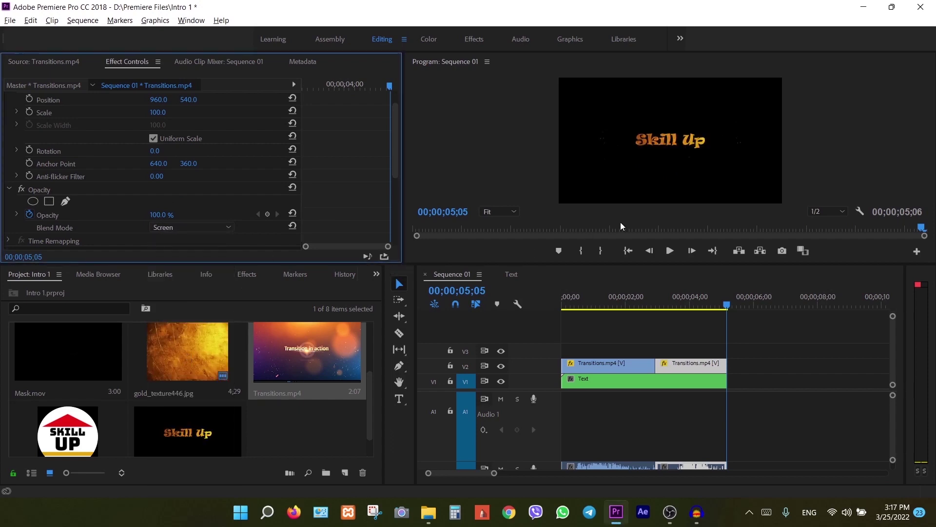
{"action": "left_click", "coordinate": [724, 303]}
{"action": "key", "text": "space"}
{"action": "key", "text": "space"}
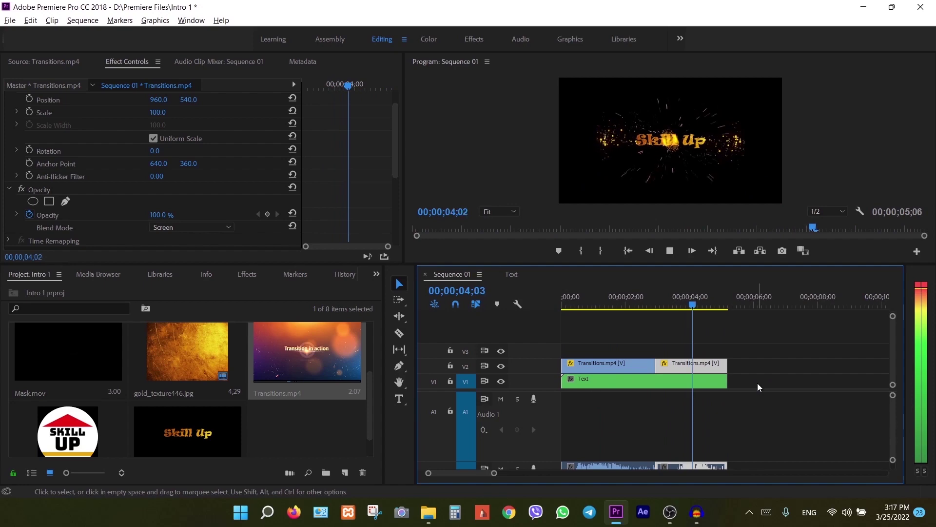
{"action": "key", "text": "space"}
Apply Set to Frame Size to the second Transitions.mp4 clip and play the sequence to check its coverage.
{"action": "right_click", "coordinate": [686, 365]}
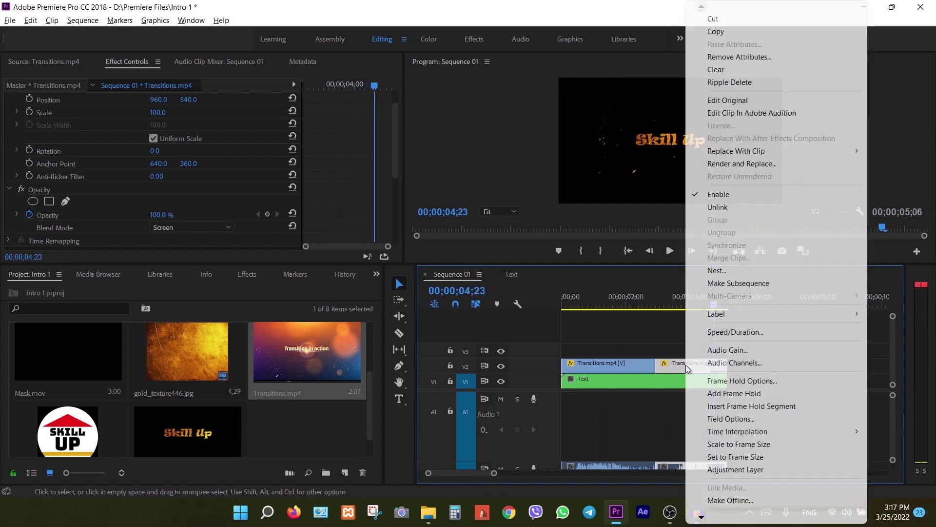
{"action": "left_click", "coordinate": [736, 460]}
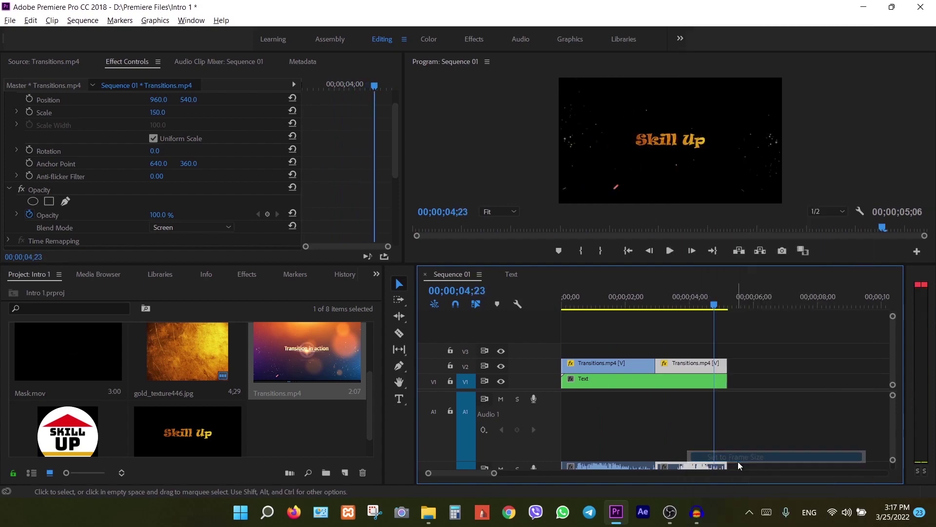
{"action": "key", "text": "space"}
{"action": "key", "text": "space"}
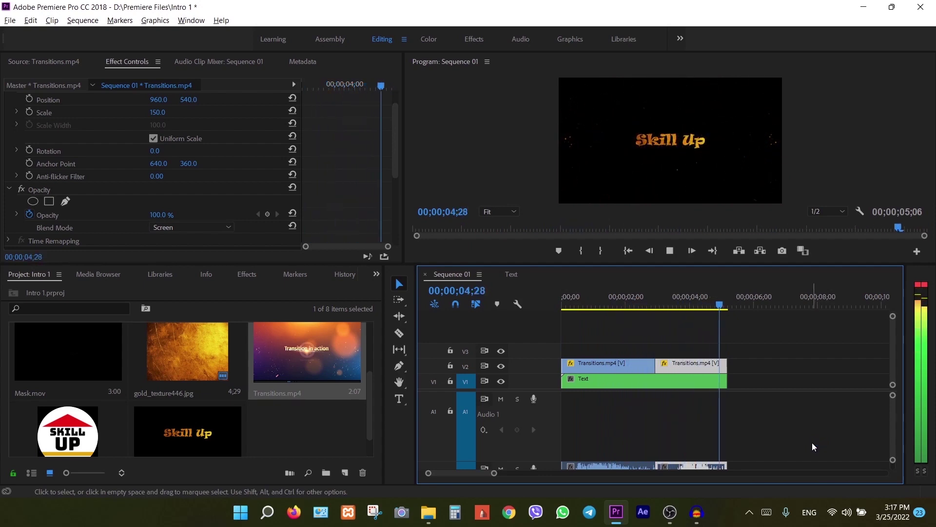
{"action": "key", "text": "space"}
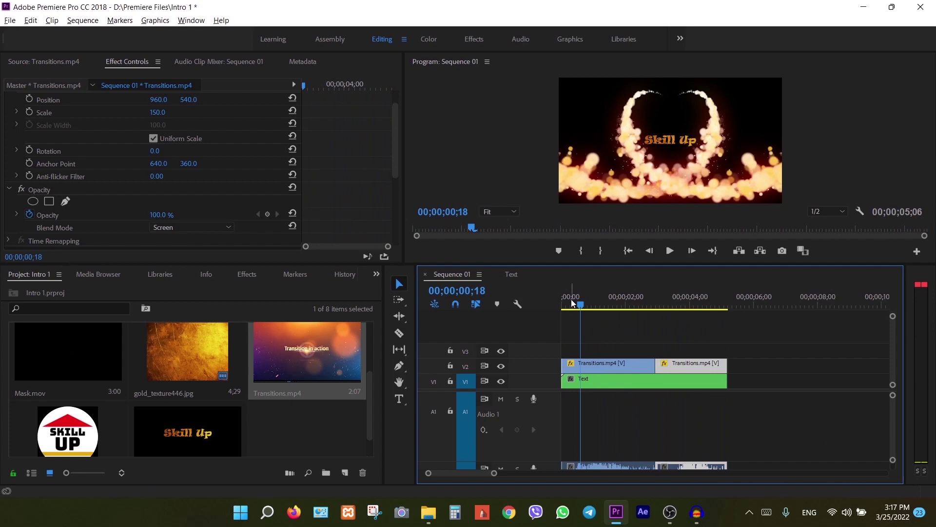
Preview PARTICLES.mp4 in the Source monitor and mark a segment of about 9 seconds with its out point at 00:00:38:20.
{"action": "left_click_drag", "start_coordinate": [582, 307], "coordinate": [555, 304]}
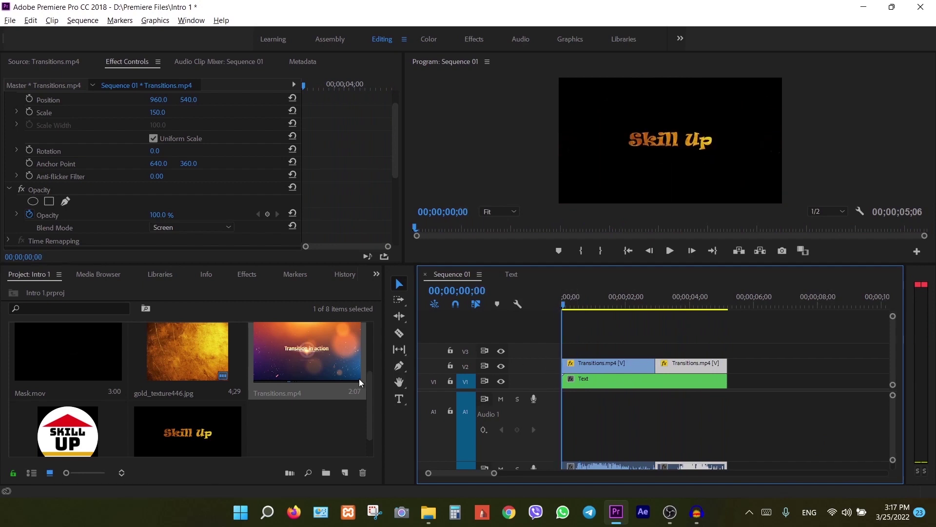
{"action": "scroll", "coordinate": [277, 425], "scroll_direction": "up", "scroll_amount": 1}
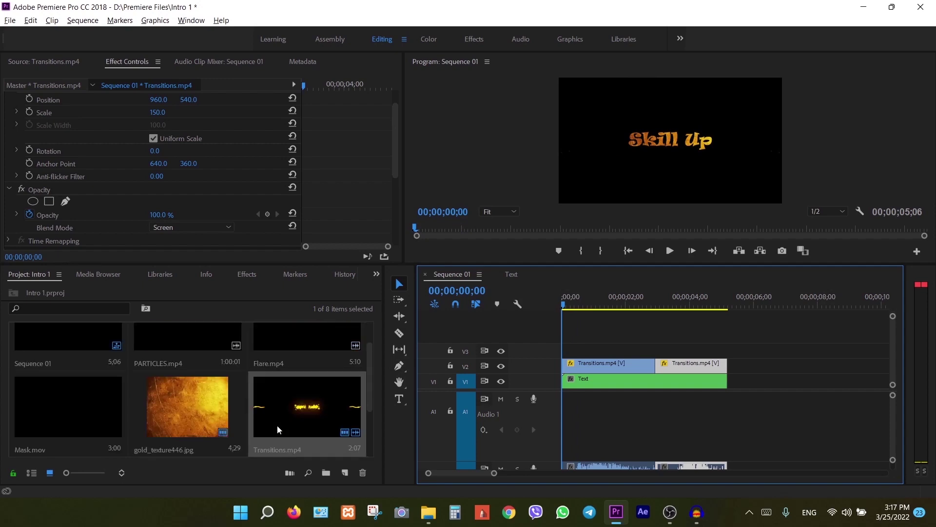
{"action": "double_click", "coordinate": [174, 338]}
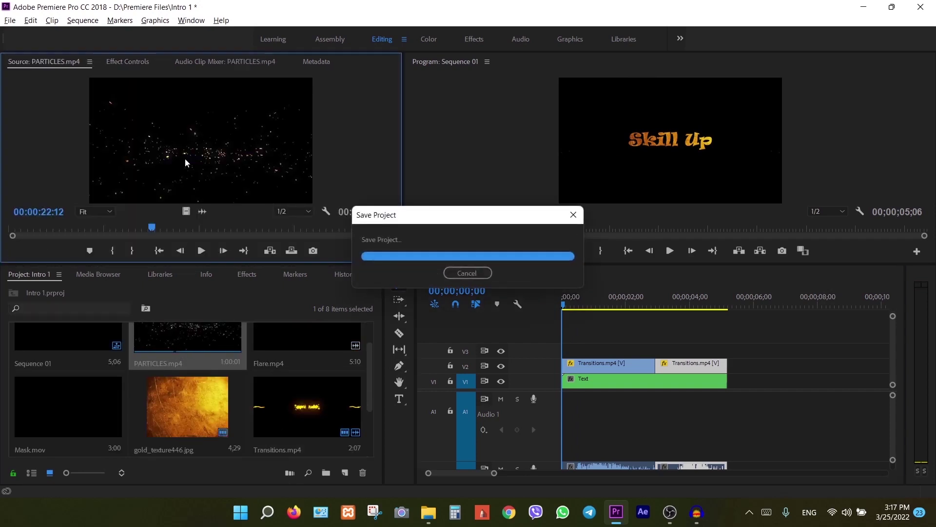
{"action": "key", "text": "space"}
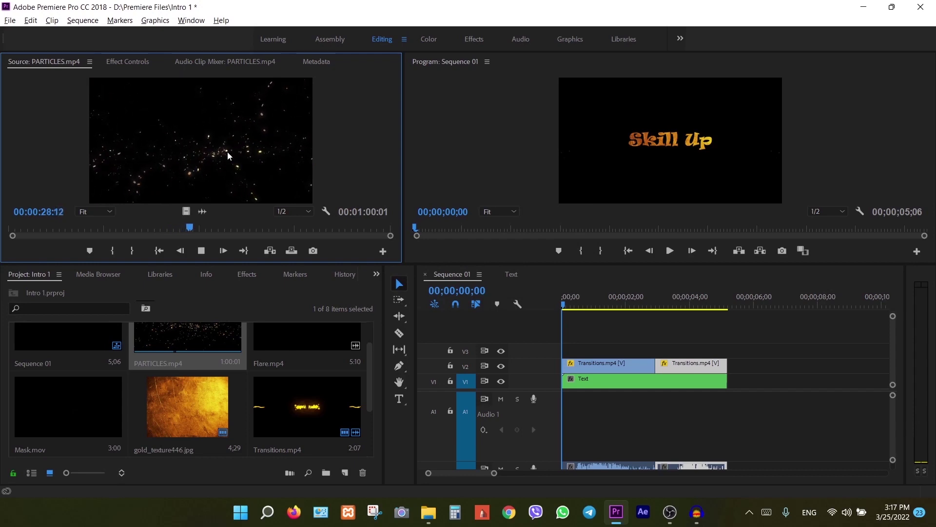
{"action": "key", "text": "i"}
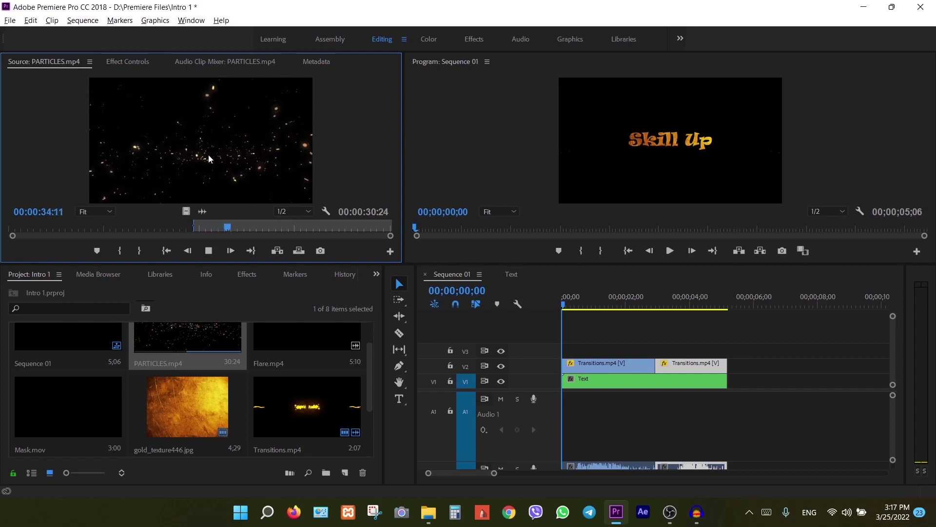
{"action": "key", "text": "space"}
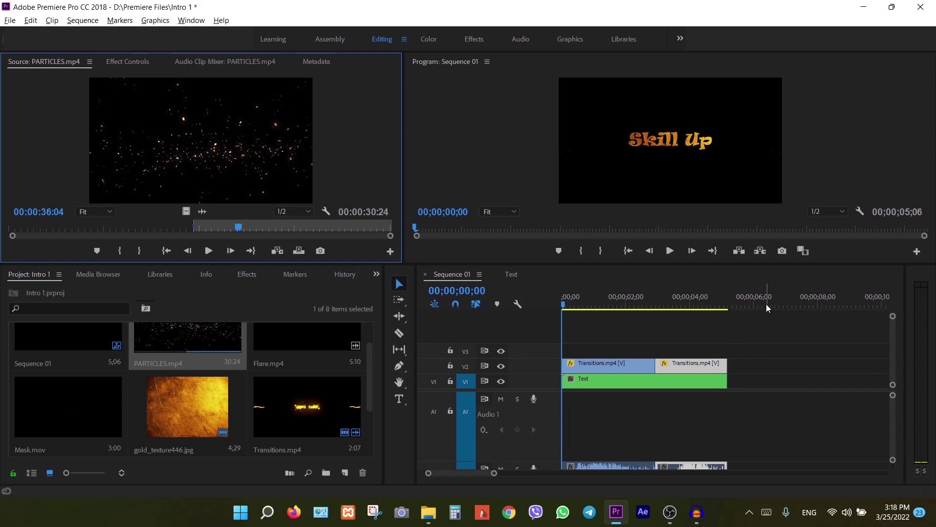
{"action": "key", "text": "space"}
{"action": "key", "text": "o"}
Place the marked particles segment on V3 at the sequence start, trim its end to match the Text nest, and play the result.
{"action": "left_click_drag", "start_coordinate": [241, 174], "coordinate": [567, 355]}
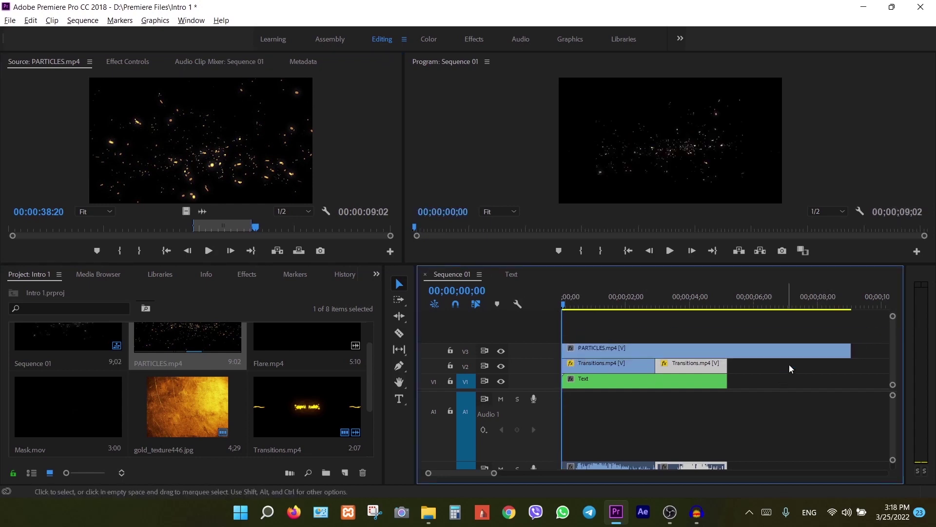
{"action": "left_click_drag", "start_coordinate": [838, 352], "coordinate": [727, 352]}
{"action": "key", "text": "space"}
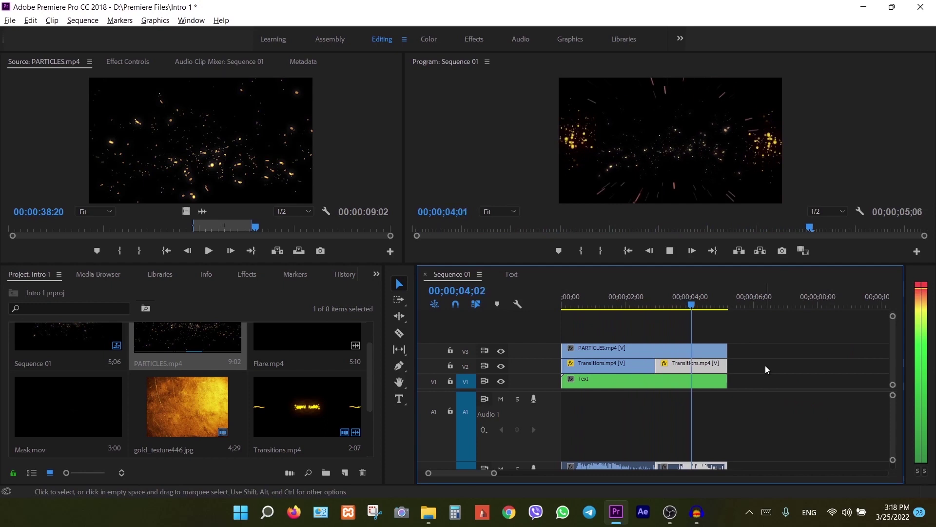
{"action": "key", "text": "space"}
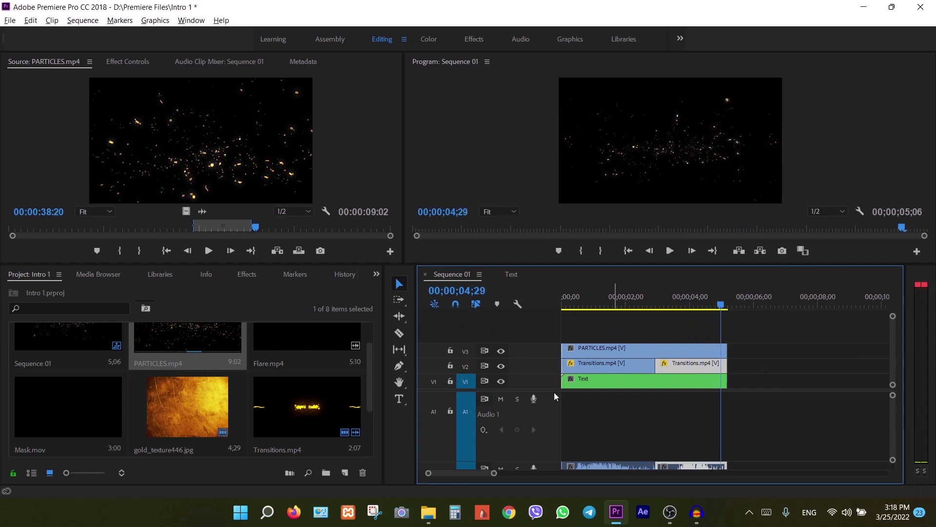
Set the PARTICLES.mp4 clip's blend mode to Screen and play the sequence to check it over the title.
{"action": "left_click", "coordinate": [607, 349]}
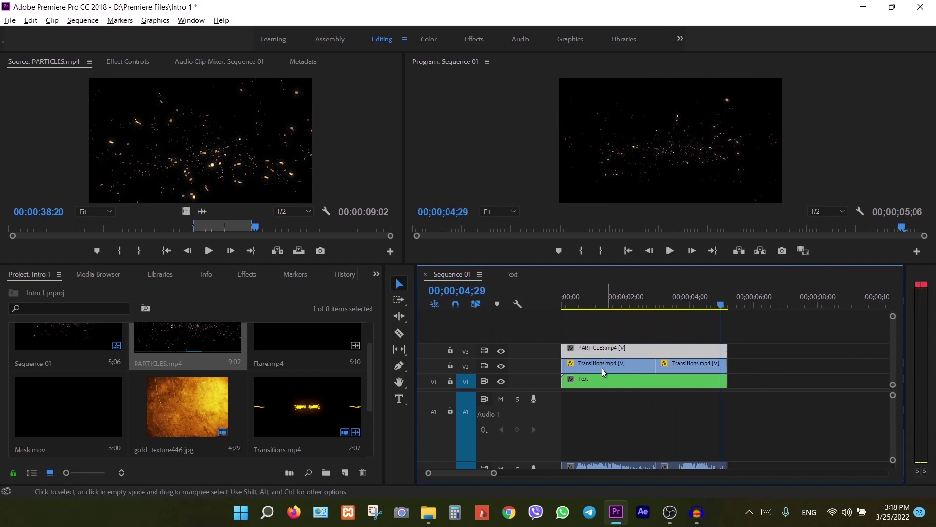
{"action": "left_click", "coordinate": [123, 62]}
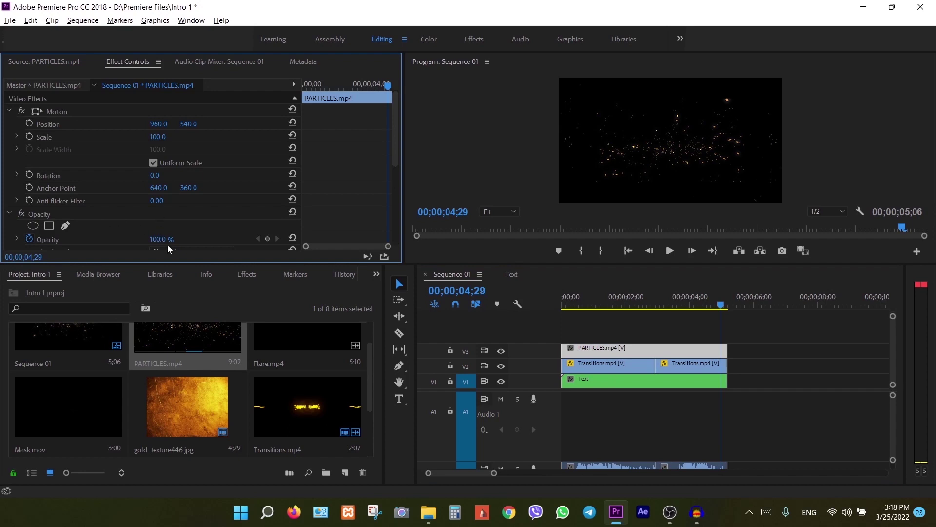
{"action": "scroll", "coordinate": [177, 233], "scroll_direction": "down", "scroll_amount": 2}
{"action": "left_click", "coordinate": [195, 215]}
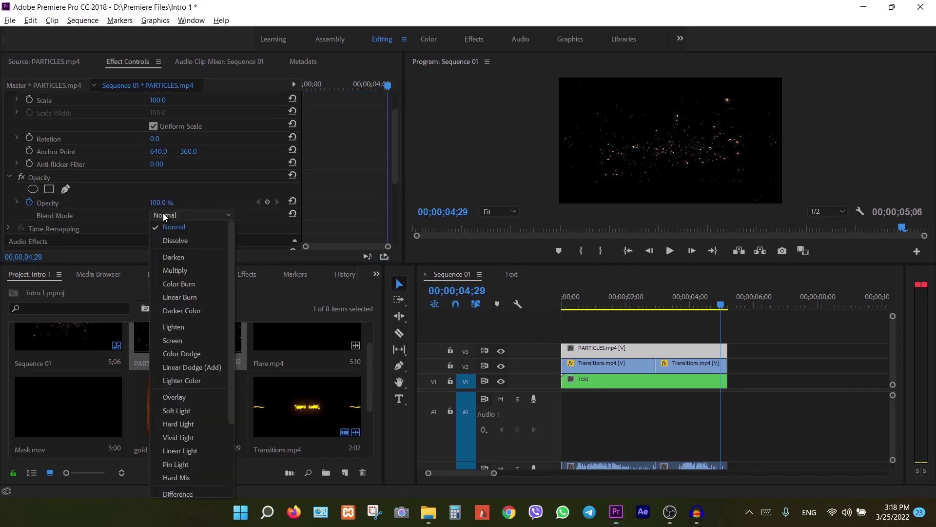
{"action": "left_click", "coordinate": [218, 209]}
{"action": "left_click", "coordinate": [224, 216]}
{"action": "left_click", "coordinate": [199, 339]}
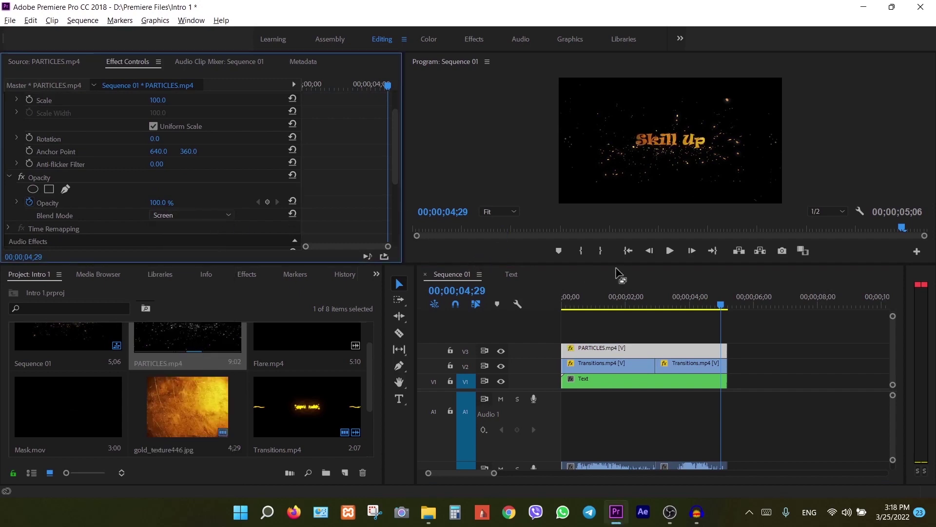
{"action": "left_click", "coordinate": [669, 250]}
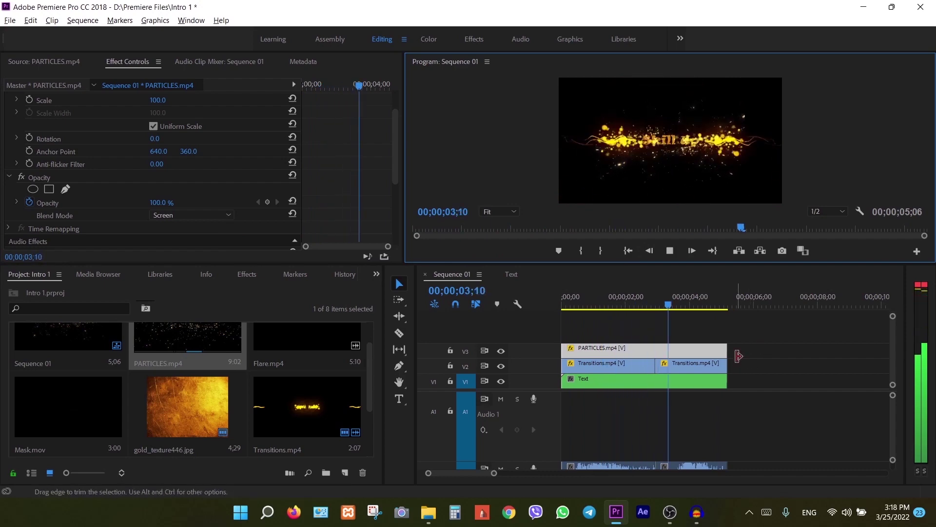
Apply Set to Frame Size to the PARTICLES.mp4 clip and play the sequence from the start to check its coverage.
{"action": "right_click", "coordinate": [629, 350]}
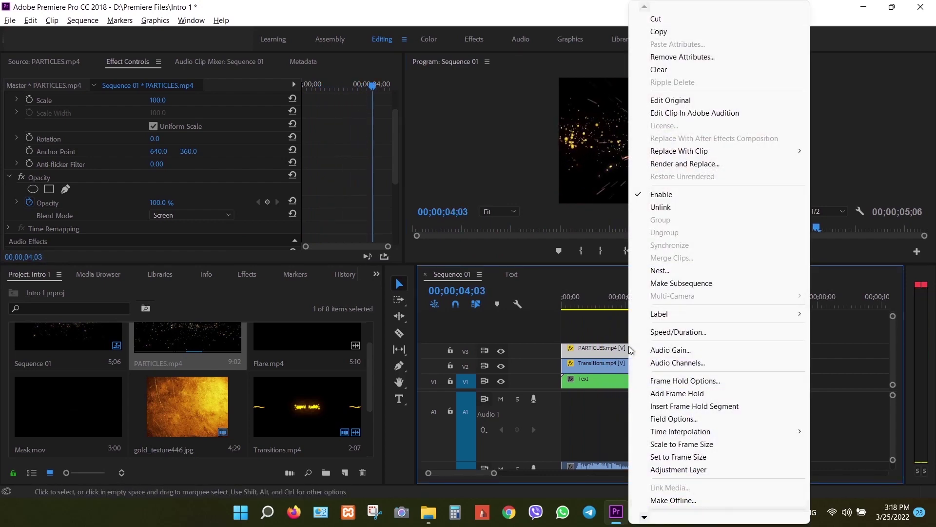
{"action": "left_click", "coordinate": [697, 457]}
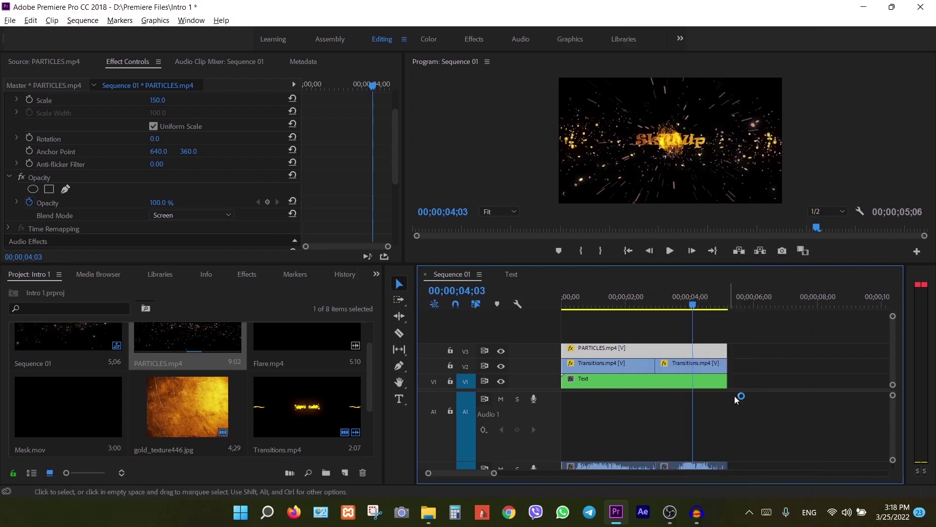
{"action": "left_click", "coordinate": [628, 251]}
{"action": "key", "text": "space"}
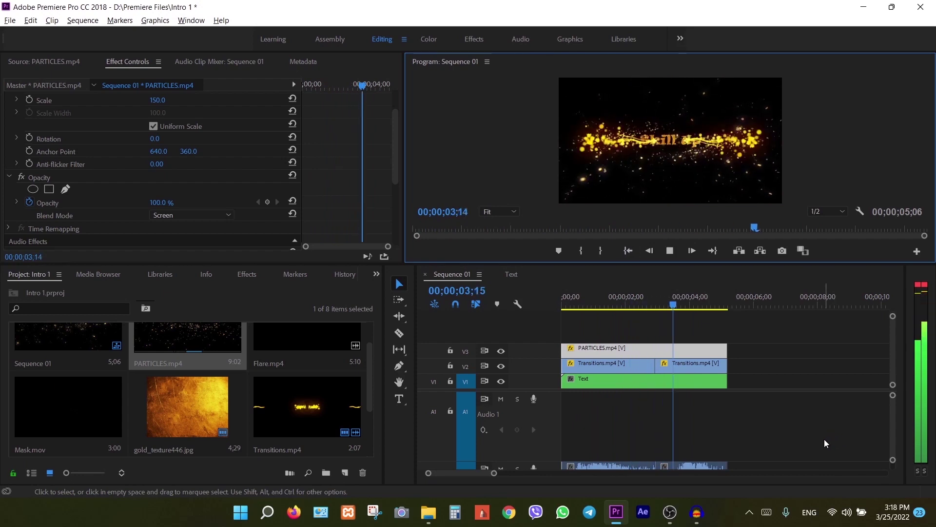
{"action": "key", "text": "space"}
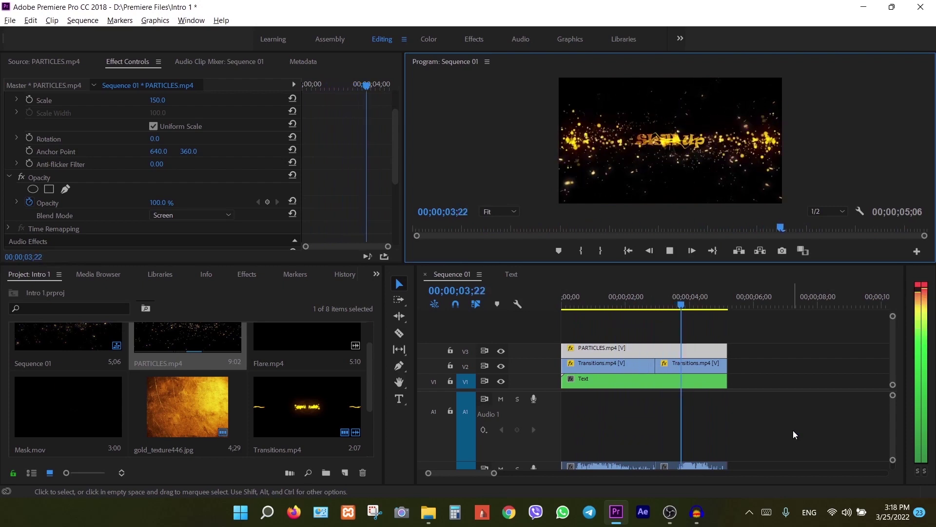
Play Sequence 01 to its end and again from the start to review the title, transitions and particles together.
{"action": "key", "text": "space"}
{"action": "key", "text": "space"}
{"action": "key", "text": "space"}
{"action": "key", "text": "space"}
{"action": "key", "text": "space"}
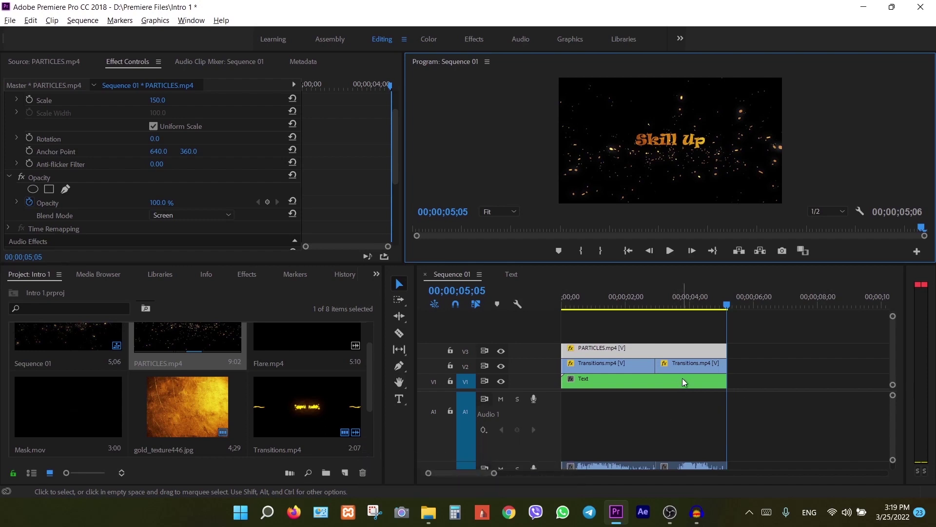
{"action": "key", "text": "Right"}
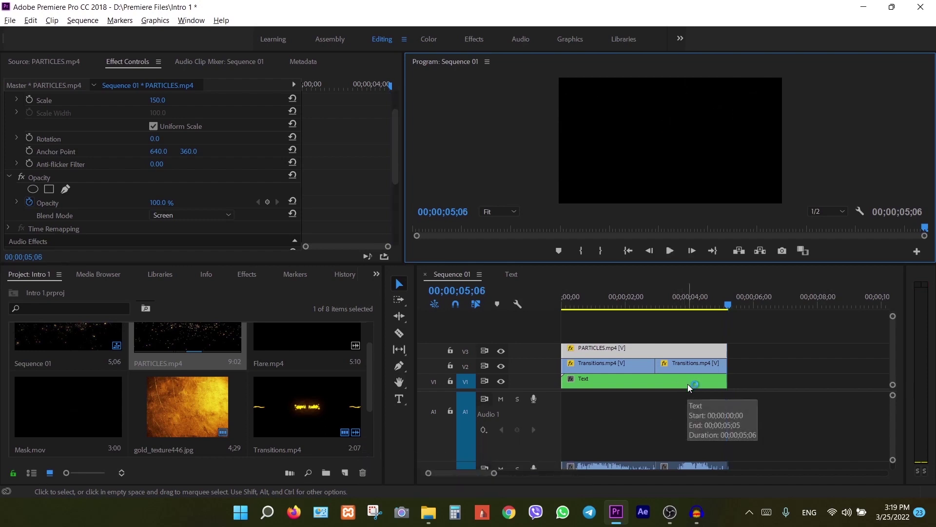
{"action": "left_click_drag", "start_coordinate": [730, 303], "coordinate": [560, 317]}
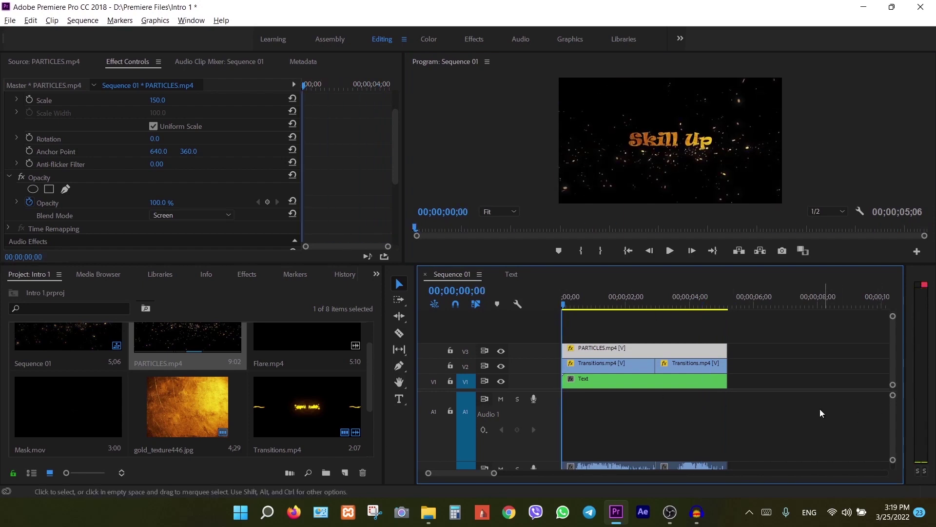
{"action": "key", "text": "space"}
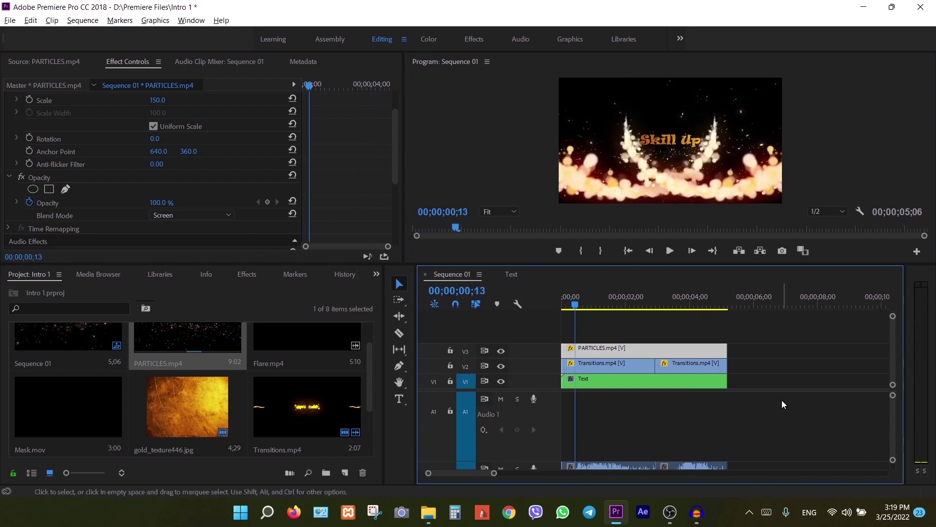
{"action": "key", "text": "space"}
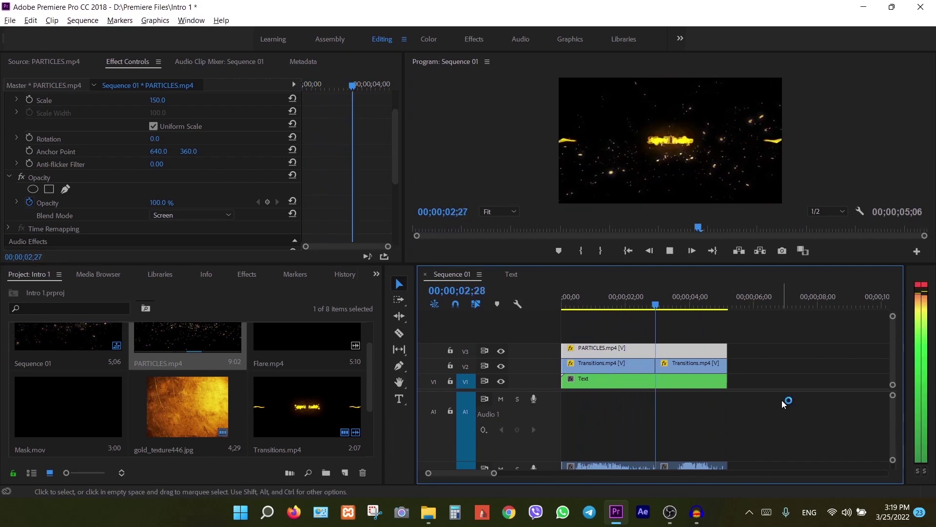
{"action": "key", "text": "space"}
{"action": "key", "text": "space"}
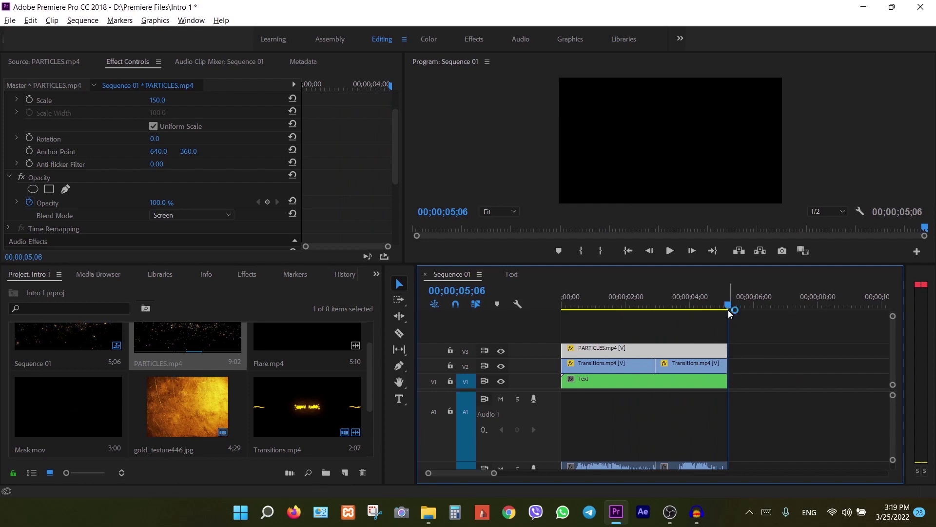
{"action": "left_click_drag", "start_coordinate": [729, 308], "coordinate": [554, 316]}
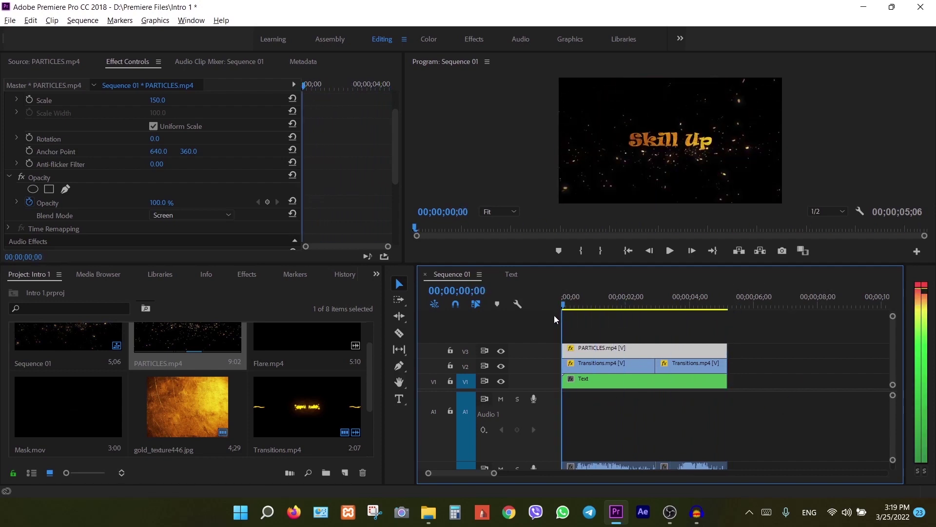
Extend the Text nest, the second Transitions.mp4 clip and the PARTICLES.mp4 clip to a common end at 00;00;06;21.
{"action": "left_click", "coordinate": [726, 382]}
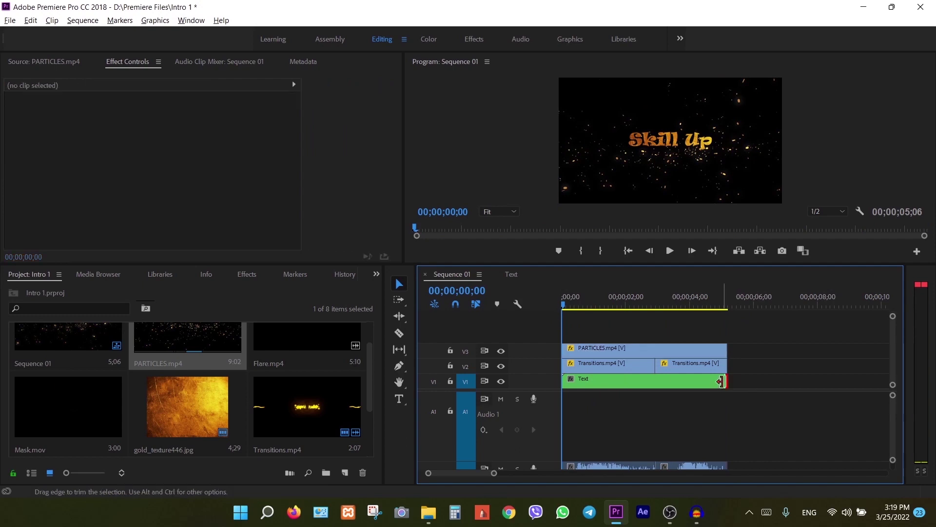
{"action": "left_click_drag", "start_coordinate": [730, 383], "coordinate": [772, 381]}
{"action": "left_click", "coordinate": [712, 367]}
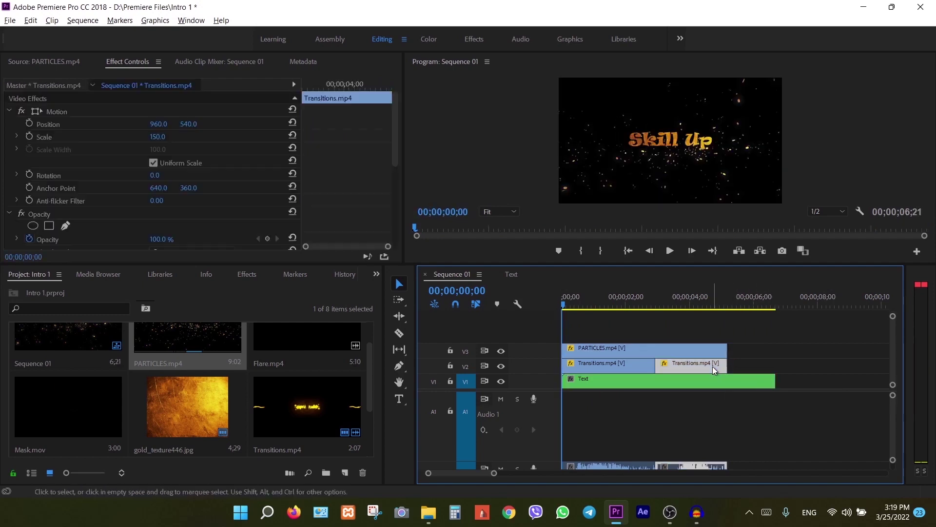
{"action": "left_click_drag", "start_coordinate": [721, 366], "coordinate": [776, 351]}
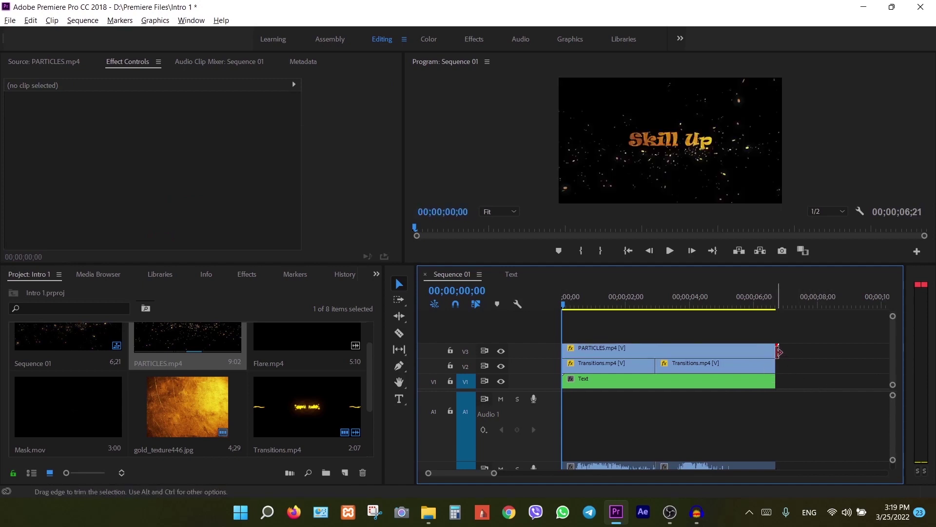
{"action": "left_click_drag", "start_coordinate": [779, 351], "coordinate": [780, 352]}
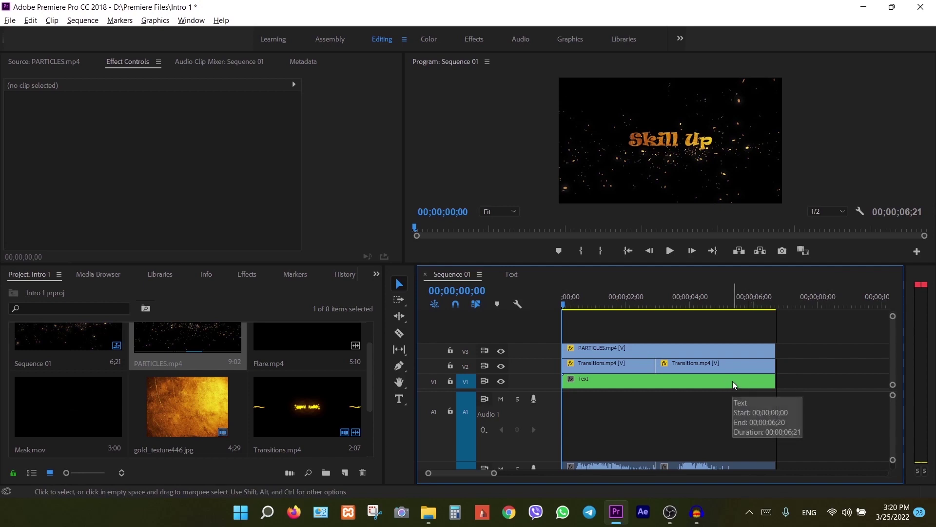
Play the extended sequence from the start to review the title after the second transition.
{"action": "scroll", "coordinate": [766, 413], "scroll_direction": "down", "scroll_amount": 3}
{"action": "scroll", "coordinate": [765, 416], "scroll_direction": "up", "scroll_amount": 3}
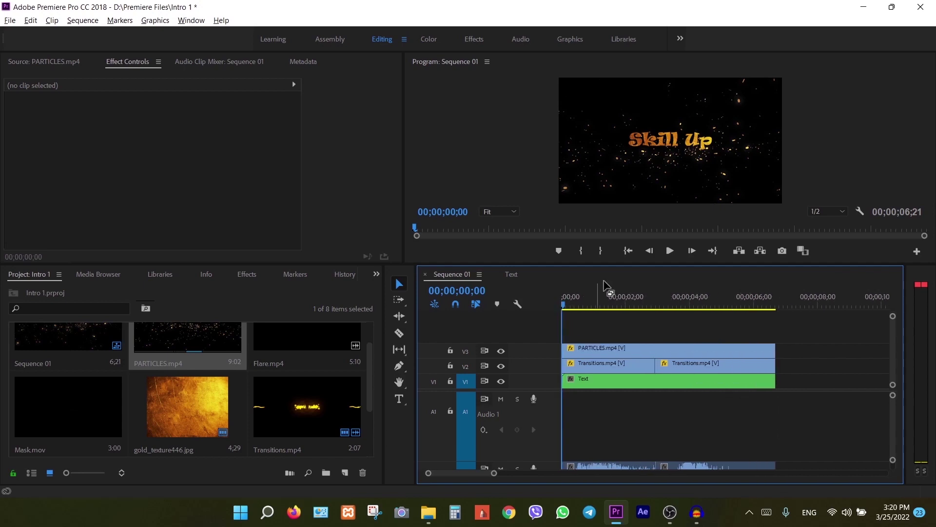
{"action": "left_click", "coordinate": [669, 250]}
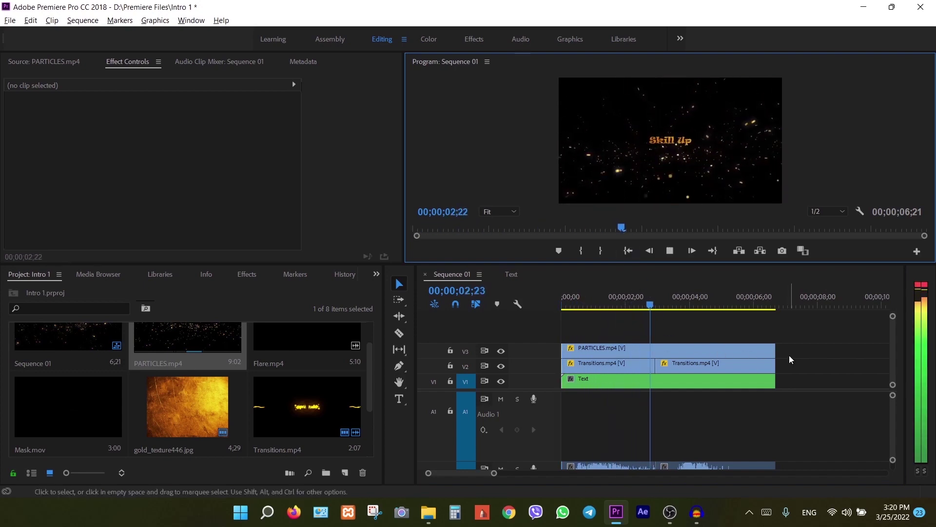
{"action": "key", "text": "space"}
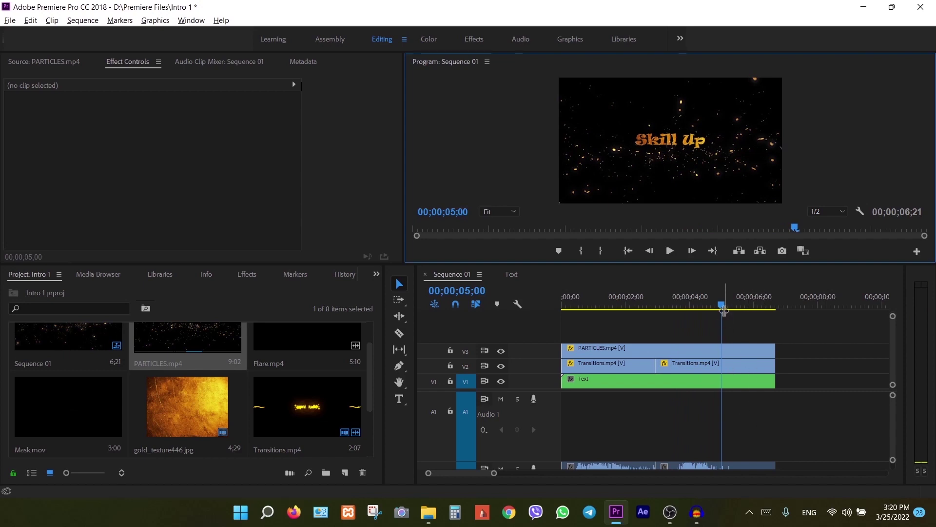
Position the playhead at 00;00;05;07 and cut the Text nest on V1 there with the Razor tool.
{"action": "left_click_drag", "start_coordinate": [721, 305], "coordinate": [720, 306]}
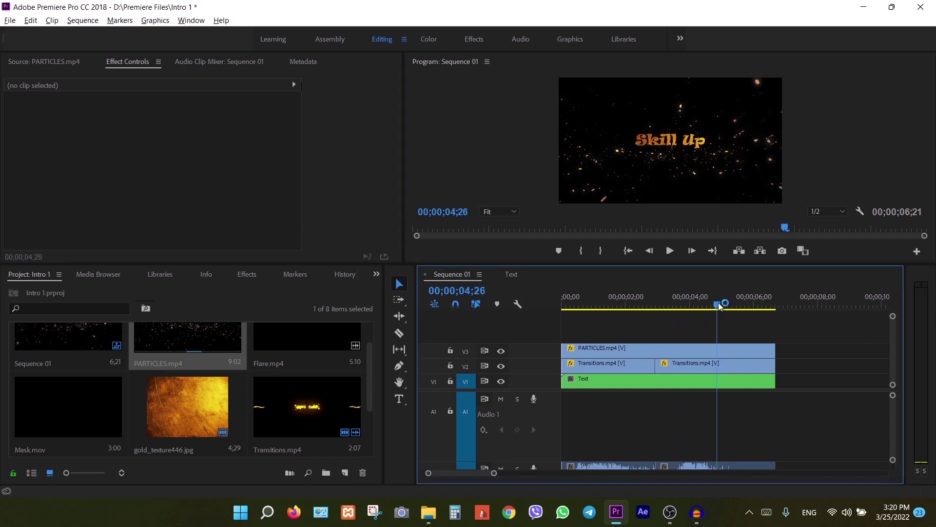
{"action": "key", "text": "space"}
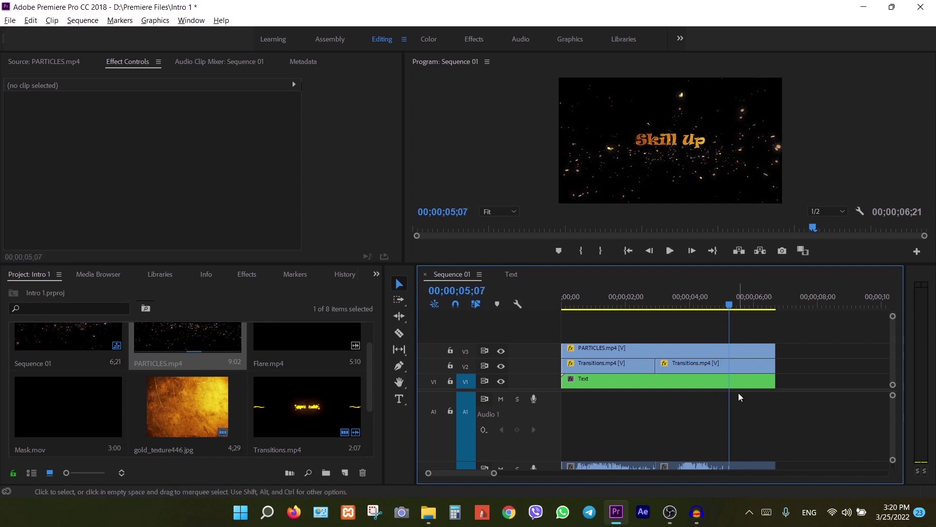
{"action": "left_click", "coordinate": [399, 333]}
{"action": "left_click", "coordinate": [730, 381]}
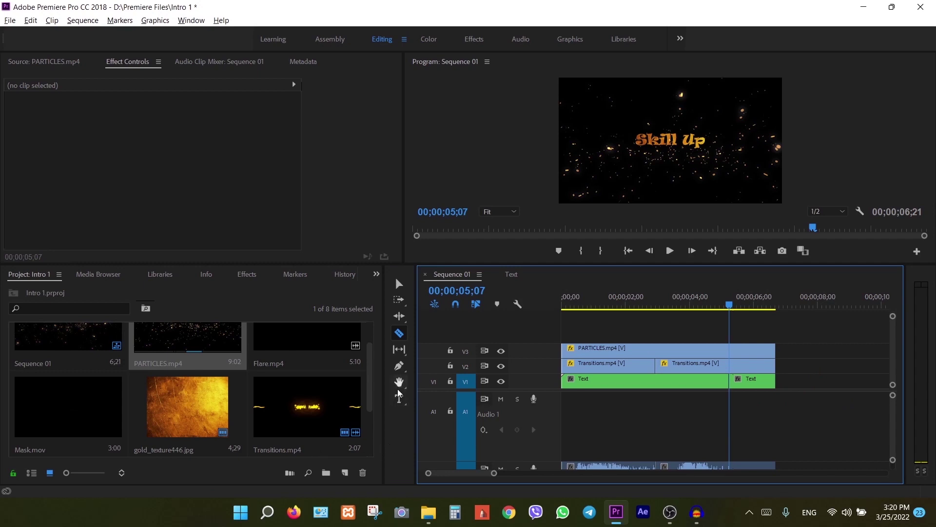
Place the Circle.png logo on a new V4 track above PARTICLES.mp4, starting at 00;00;05;07.
{"action": "left_click", "coordinate": [399, 283]}
{"action": "left_click_drag", "start_coordinate": [371, 374], "coordinate": [370, 406]}
{"action": "left_click_drag", "start_coordinate": [68, 426], "coordinate": [734, 336]}
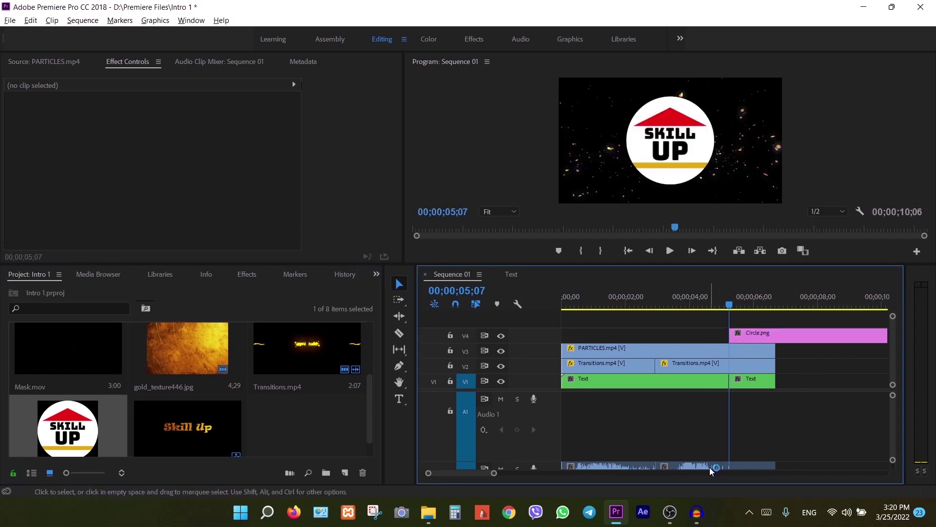
{"action": "left_click_drag", "start_coordinate": [482, 475], "coordinate": [484, 475]}
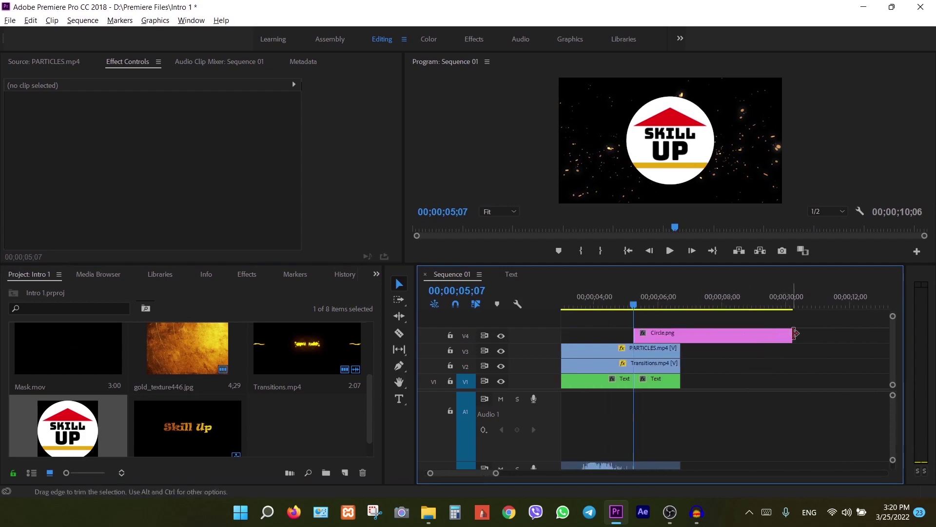
Trim Circle.png to end at 00;00;06;21 and move the cut-off second Text piece on V1 past the ten-second mark.
{"action": "left_click_drag", "start_coordinate": [795, 333], "coordinate": [682, 336]}
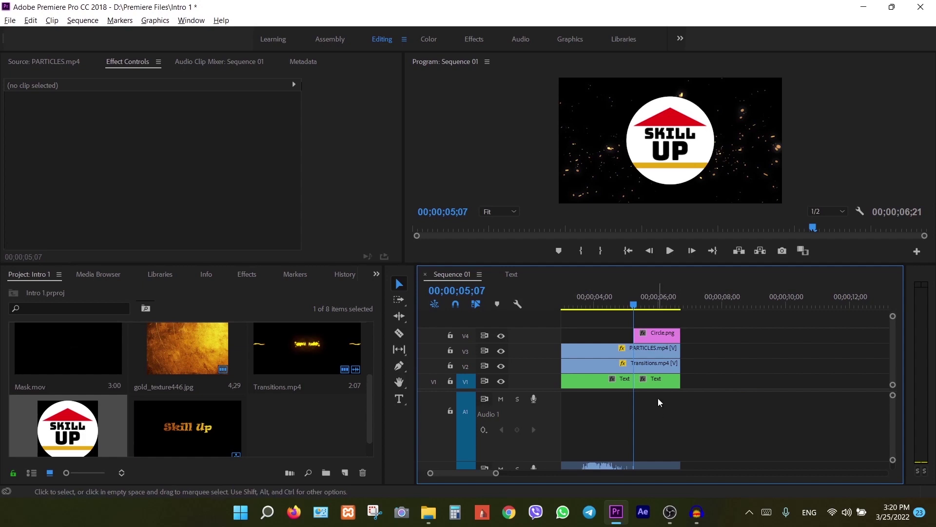
{"action": "left_click", "coordinate": [660, 381]}
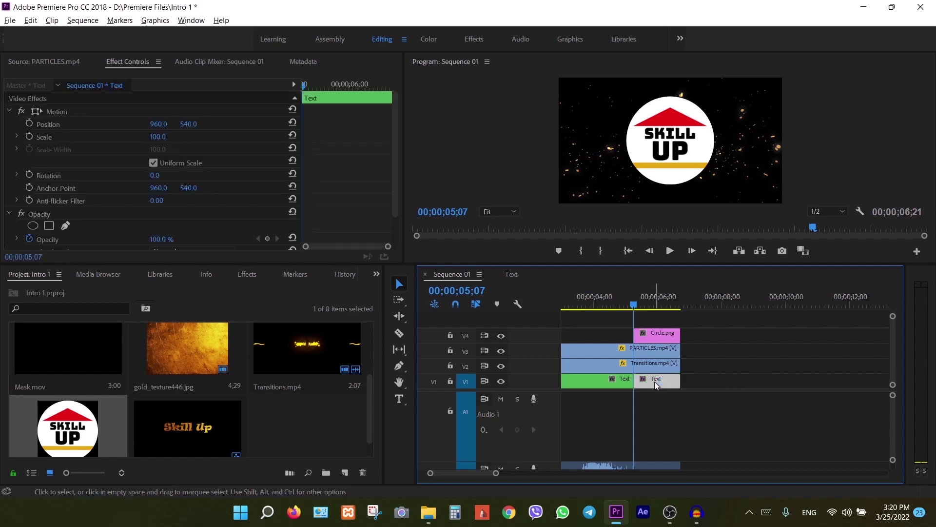
{"action": "left_click_drag", "start_coordinate": [655, 381], "coordinate": [805, 377]}
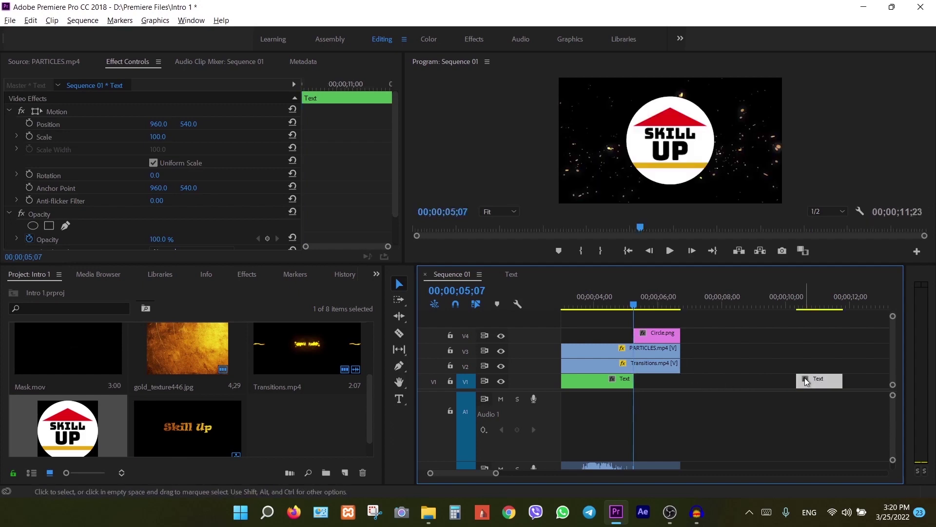
Animate Circle.png's Scale with keyframes of 5 at 00;00;05;07 and 60 at 00;00;06;08.
{"action": "left_click", "coordinate": [665, 336]}
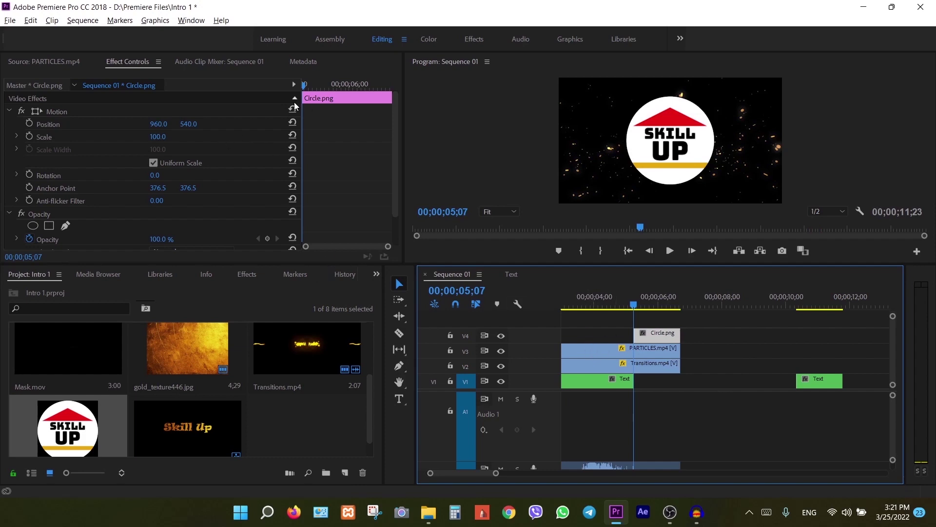
{"action": "left_click", "coordinate": [164, 135]}
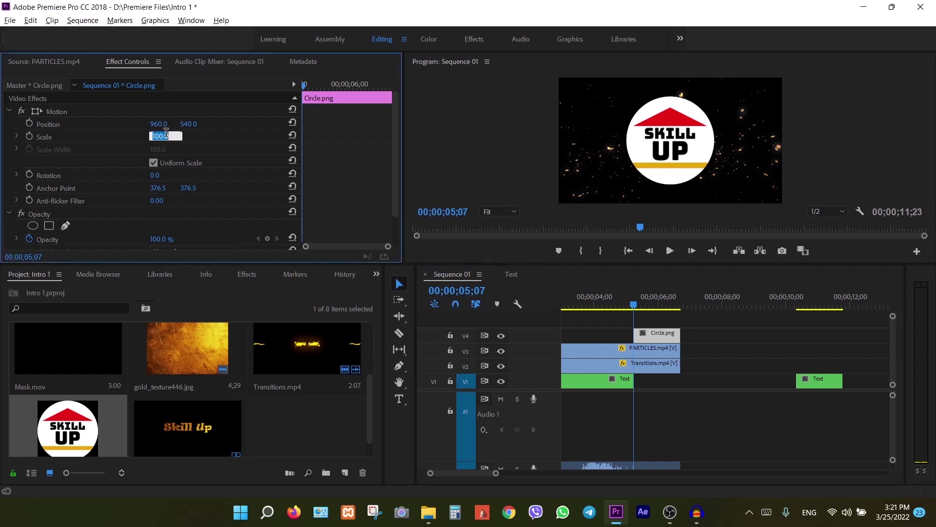
{"action": "left_click", "coordinate": [28, 137]}
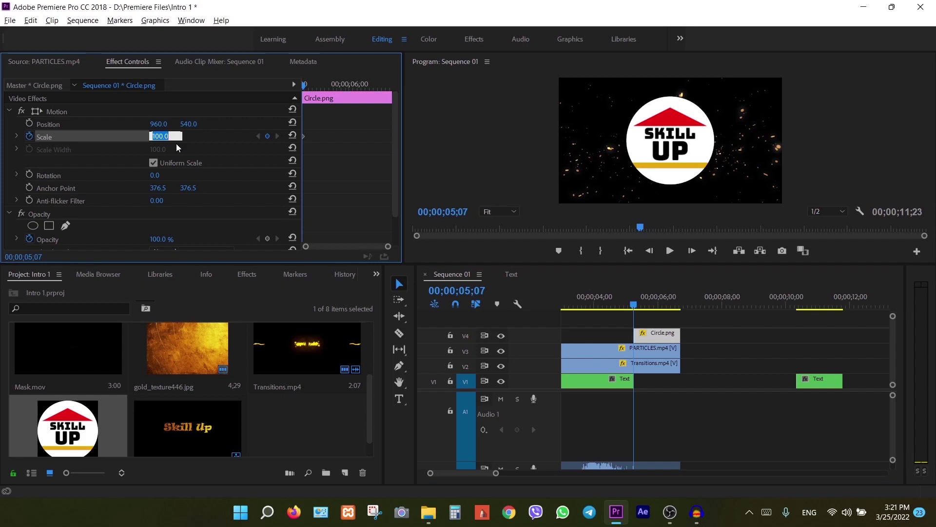
{"action": "type", "text": "5"}
{"action": "left_click_drag", "start_coordinate": [306, 89], "coordinate": [367, 101]}
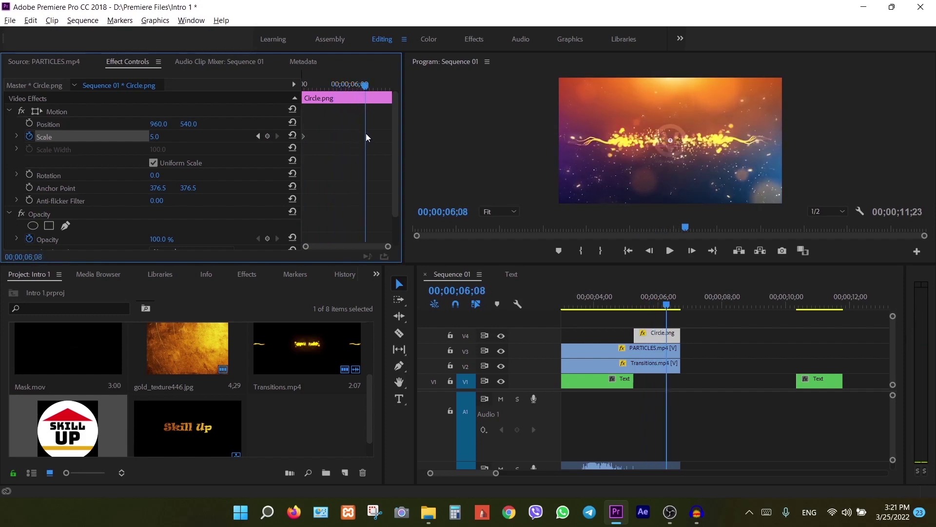
{"action": "left_click", "coordinate": [268, 136]}
{"action": "left_click", "coordinate": [161, 137]}
{"action": "type", "text": "60"}
Play the section around Circle.png several times to review the logo's scale animation after the title.
{"action": "left_click_drag", "start_coordinate": [365, 84], "coordinate": [297, 89]}
{"action": "key", "text": "space"}
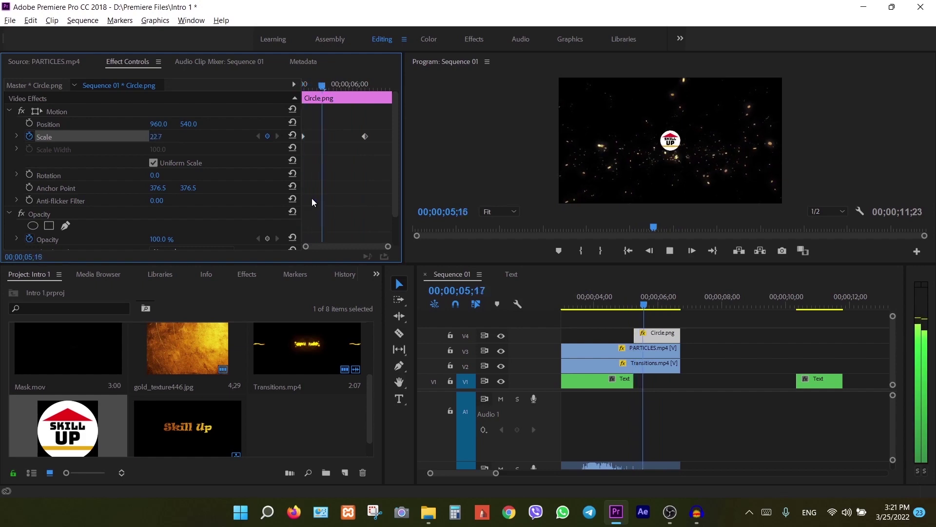
{"action": "key", "text": "space"}
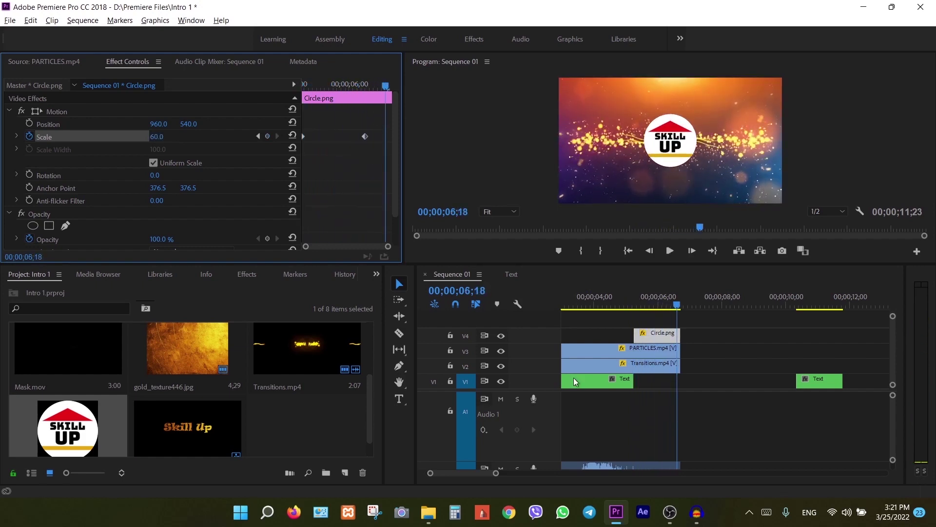
{"action": "left_click_drag", "start_coordinate": [604, 314], "coordinate": [586, 328]}
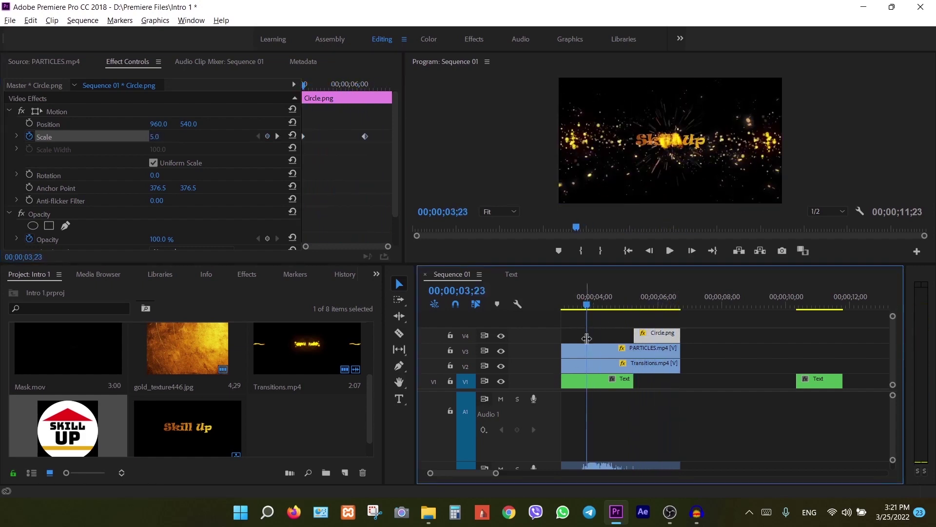
{"action": "key", "text": "space"}
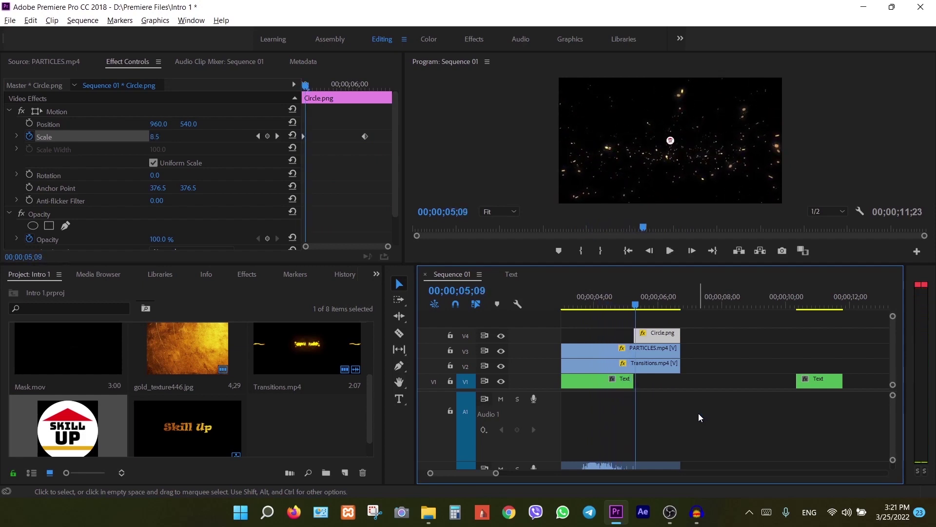
{"action": "key", "text": "space"}
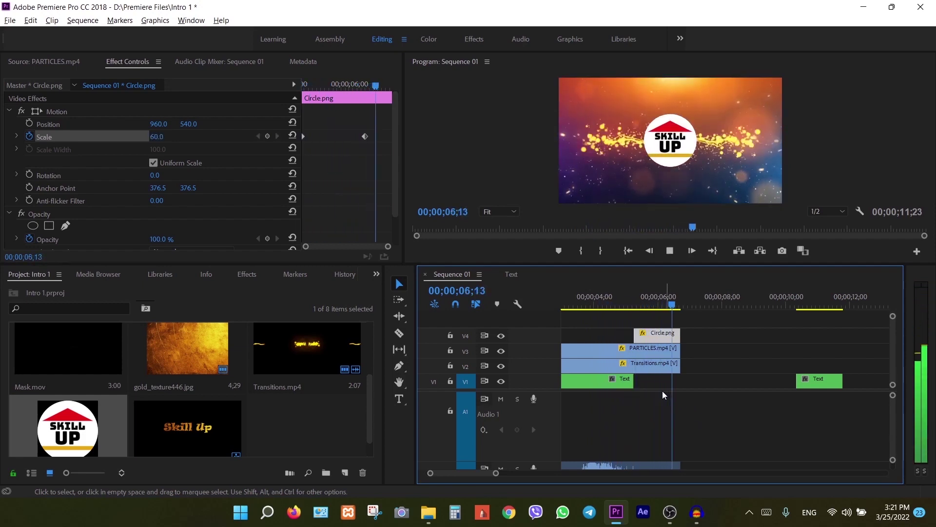
{"action": "left_click_drag", "start_coordinate": [679, 305], "coordinate": [602, 315]}
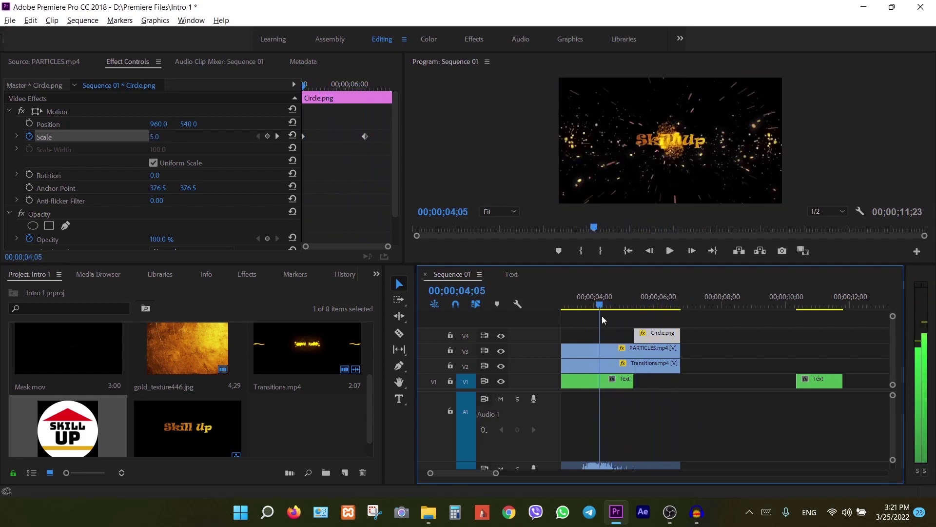
{"action": "key", "text": "space"}
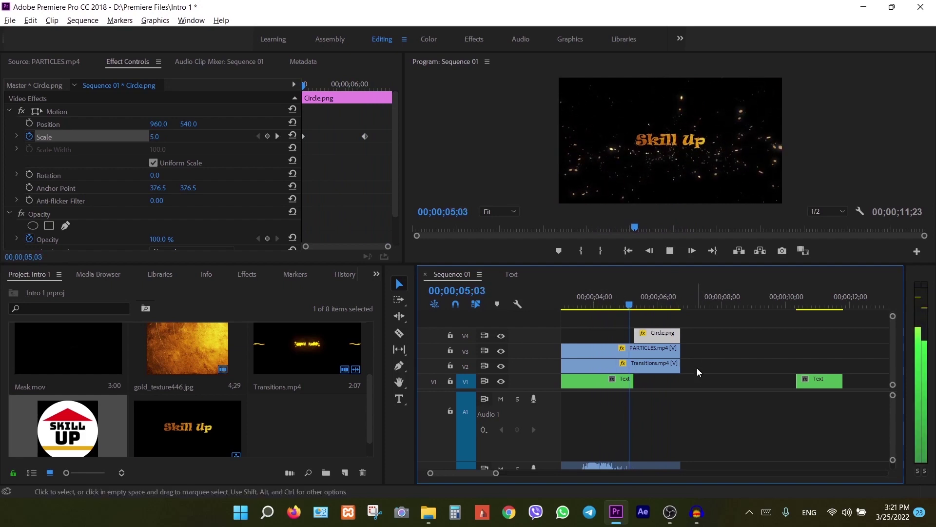
{"action": "key", "text": "space"}
{"action": "key", "text": "space"}
{"action": "key", "text": "space"}
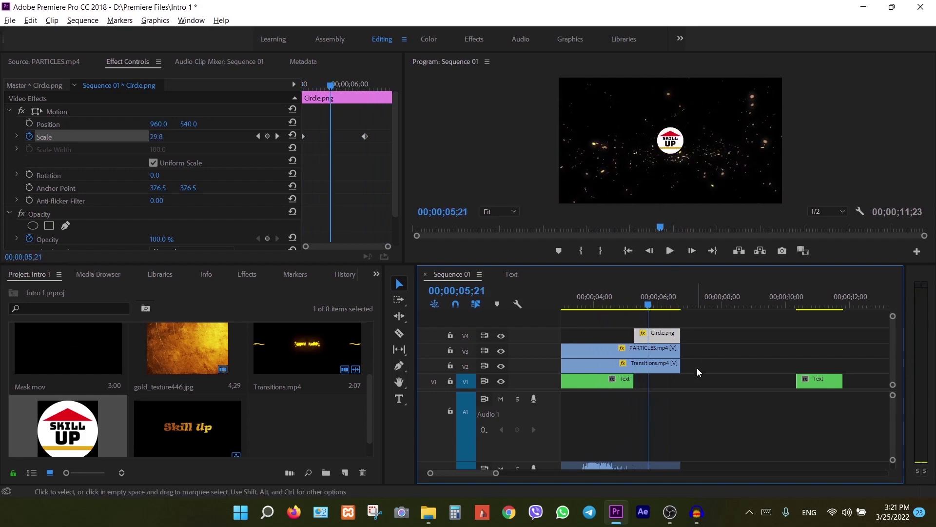
{"action": "key", "text": "space"}
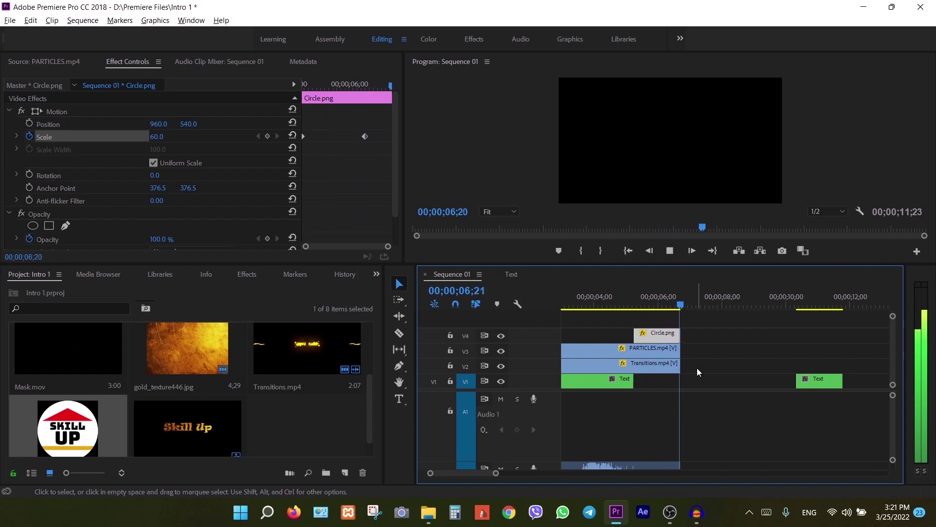
{"action": "key", "text": "space"}
Play Sequence 01 from the start into the second transition to check the title's size there.
{"action": "left_click_drag", "start_coordinate": [683, 305], "coordinate": [581, 324]}
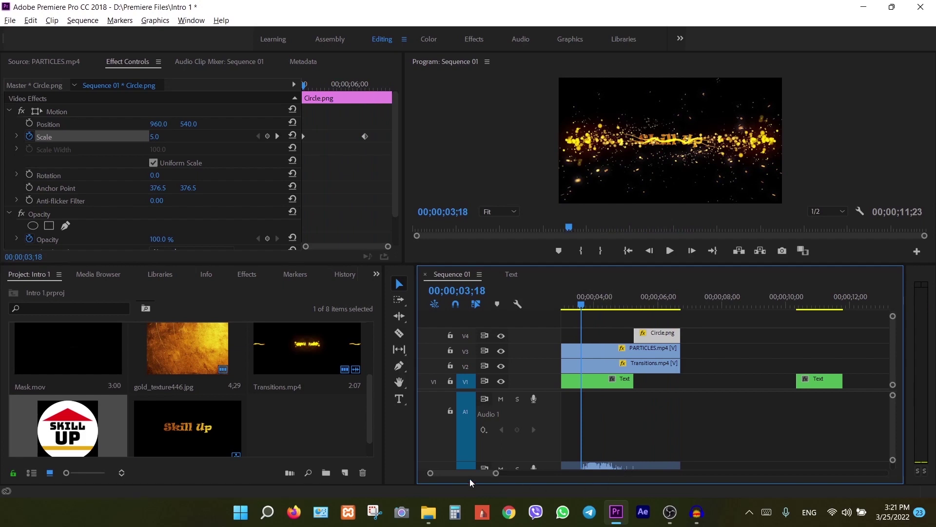
{"action": "left_click_drag", "start_coordinate": [470, 474], "coordinate": [456, 474]}
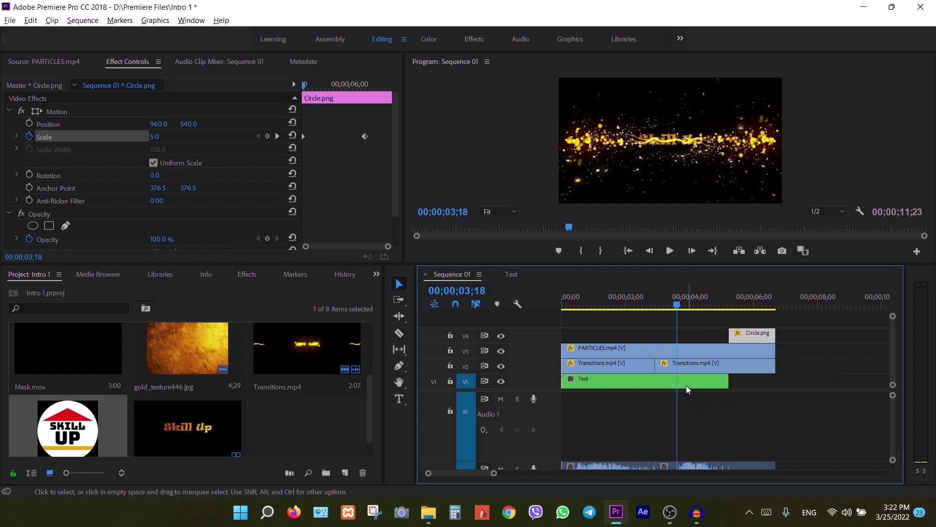
{"action": "left_click_drag", "start_coordinate": [678, 305], "coordinate": [560, 321]}
{"action": "key", "text": "space"}
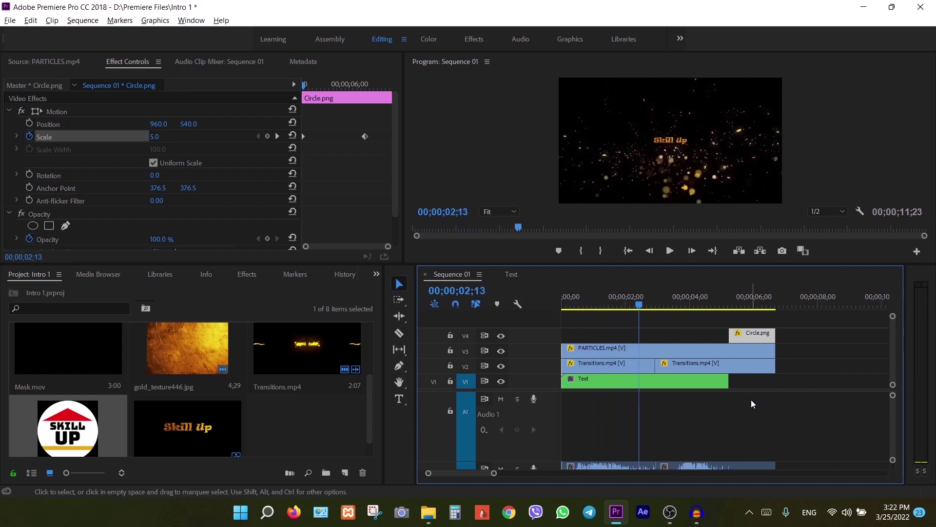
{"action": "key", "text": "space"}
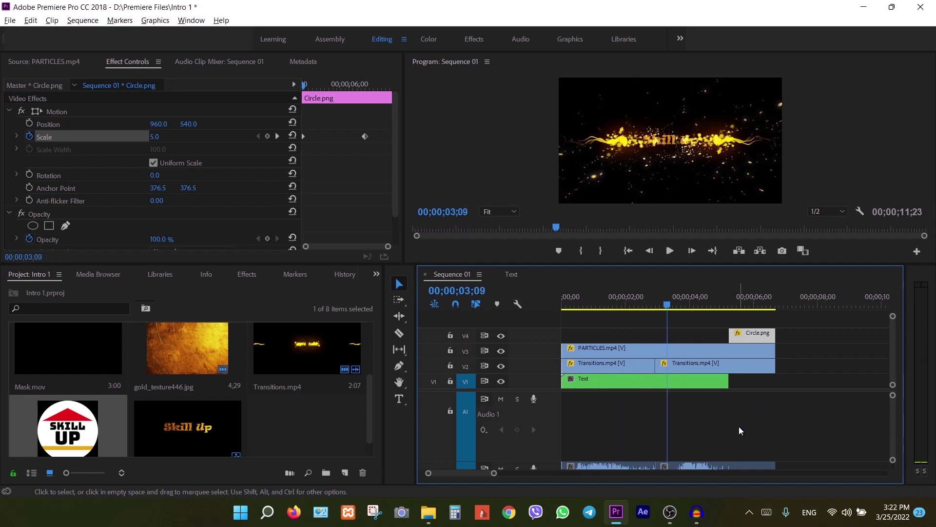
Inside the Text nest, delete the Skill Up graphic's last Scale keyframe and key Scale at 150 at 00;00;03;09.
{"action": "left_click", "coordinate": [652, 378]}
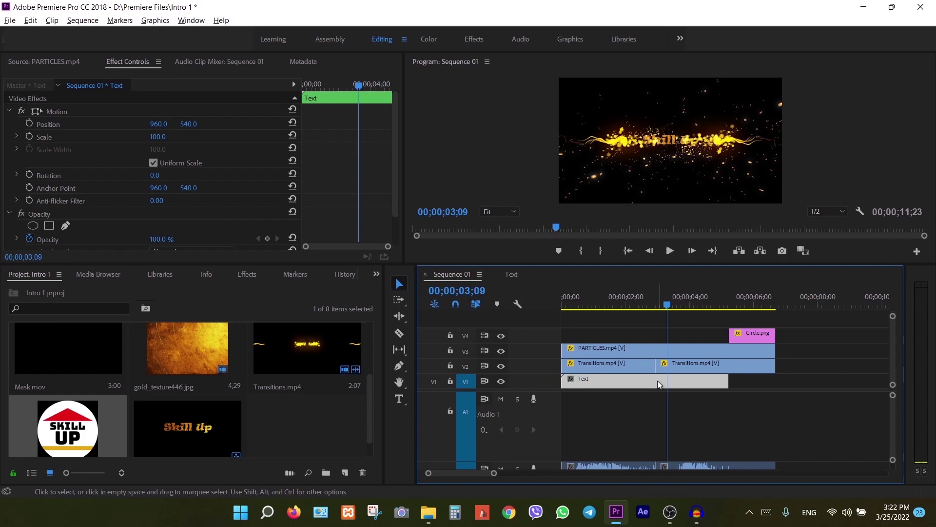
{"action": "double_click", "coordinate": [657, 381]}
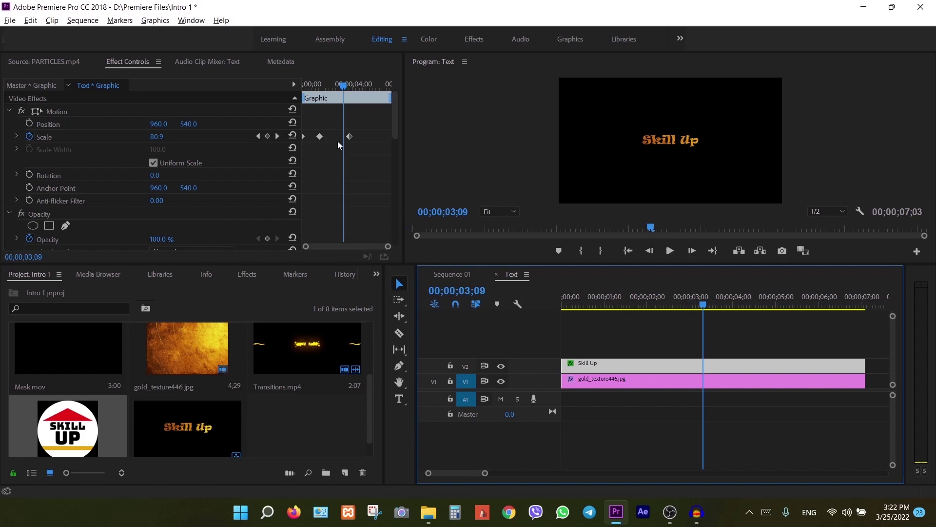
{"action": "left_click_drag", "start_coordinate": [349, 137], "coordinate": [350, 139]}
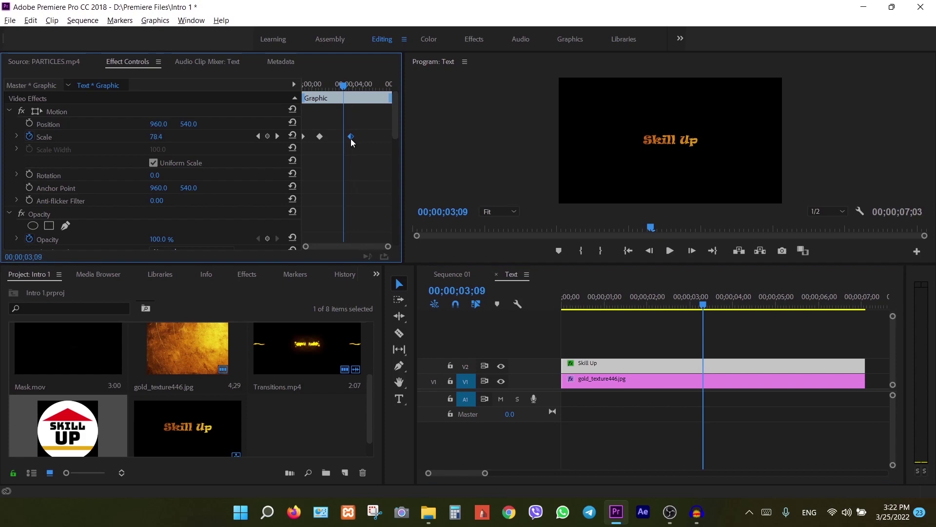
{"action": "key", "text": "Delete"}
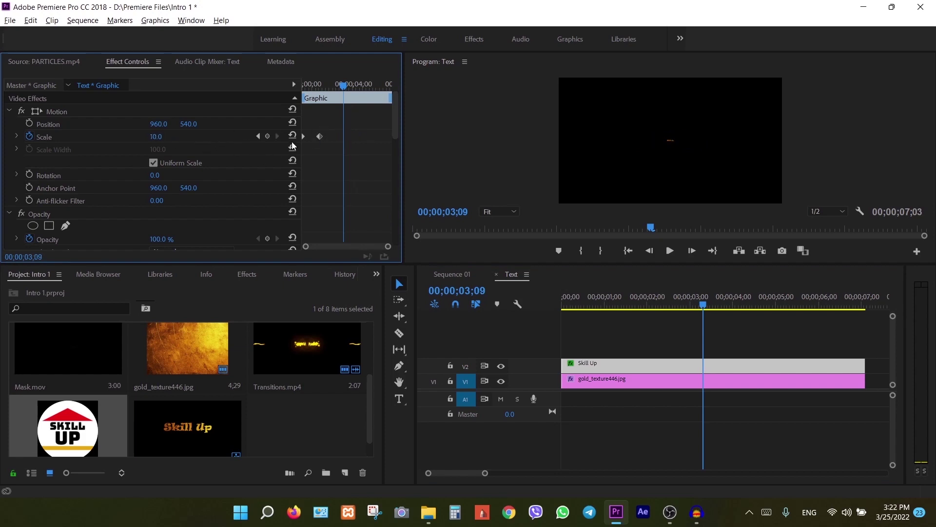
{"action": "left_click", "coordinate": [161, 137]}
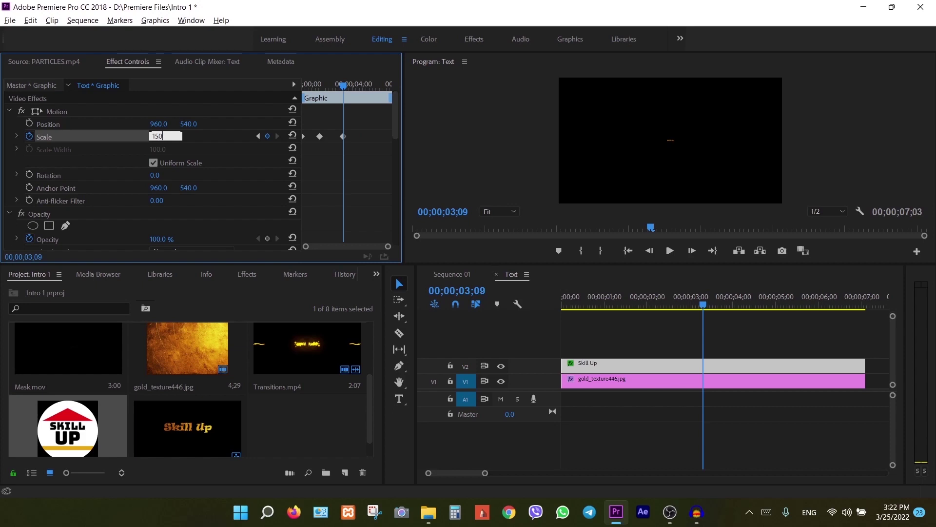
Add a Scale keyframe of 2 to the Skill Up graphic at 00;00;05;18.
{"action": "left_click", "coordinate": [345, 87]}
{"action": "left_click_drag", "start_coordinate": [345, 87], "coordinate": [372, 95]}
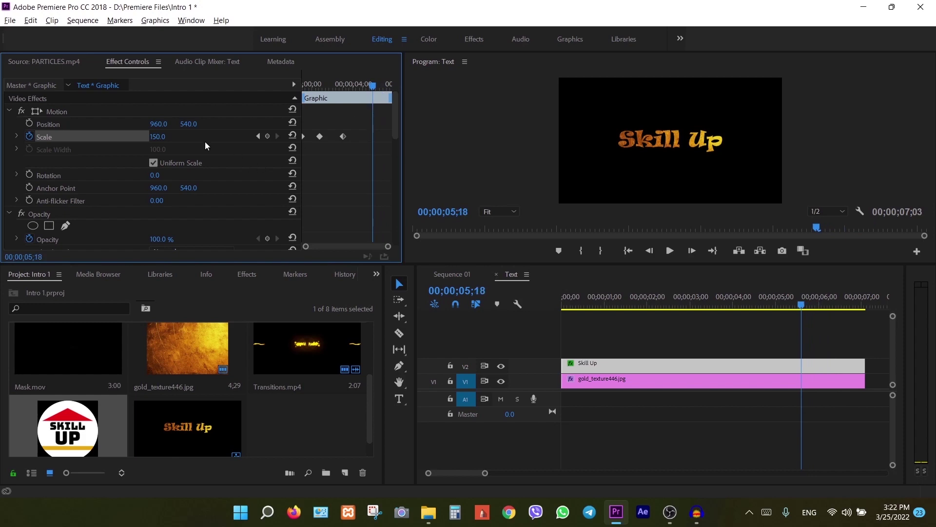
{"action": "left_click", "coordinate": [268, 136]}
{"action": "left_click_drag", "start_coordinate": [165, 137], "coordinate": [168, 137]}
{"action": "left_click", "coordinate": [167, 136]}
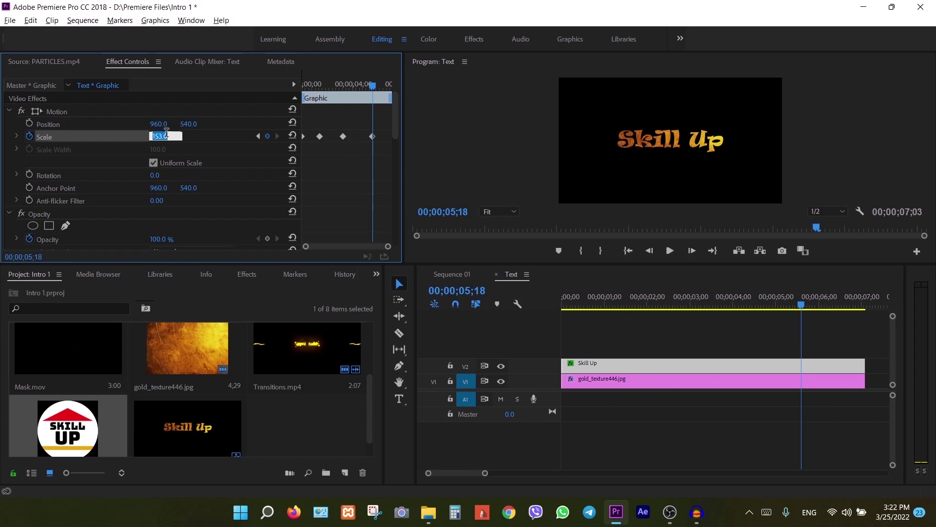
{"action": "type", "text": "2"}
Play the Text sequence from its start to review the Skill Up graphic's new scale animation.
{"action": "left_click_drag", "start_coordinate": [373, 86], "coordinate": [297, 86]}
{"action": "key", "text": "space"}
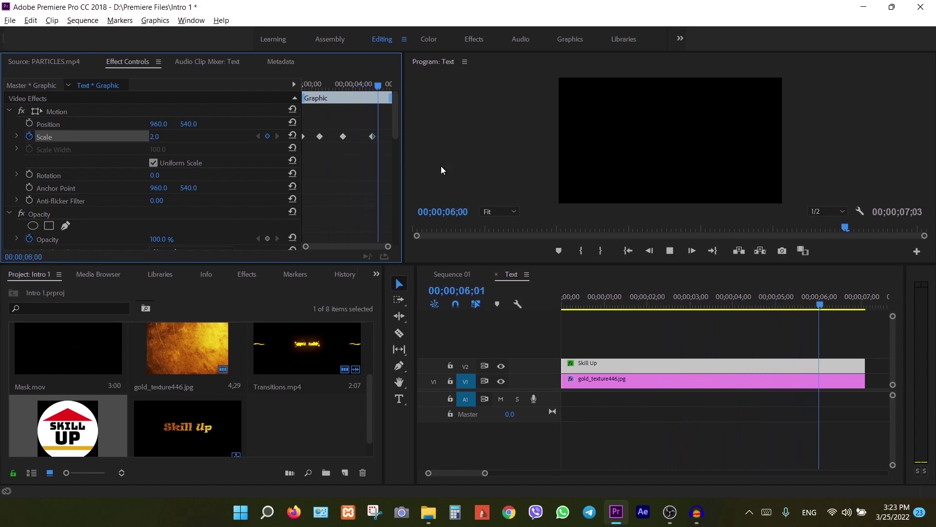
{"action": "key", "text": "space"}
{"action": "key", "text": "space"}
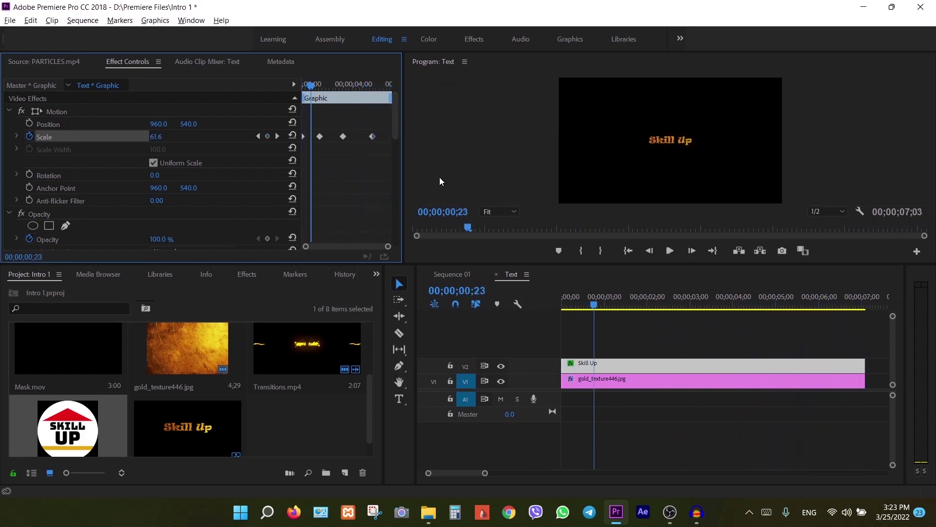
Return to Sequence 01 and play it to its end and again from the start to review the title and logo.
{"action": "left_click", "coordinate": [448, 274]}
{"action": "key", "text": "space"}
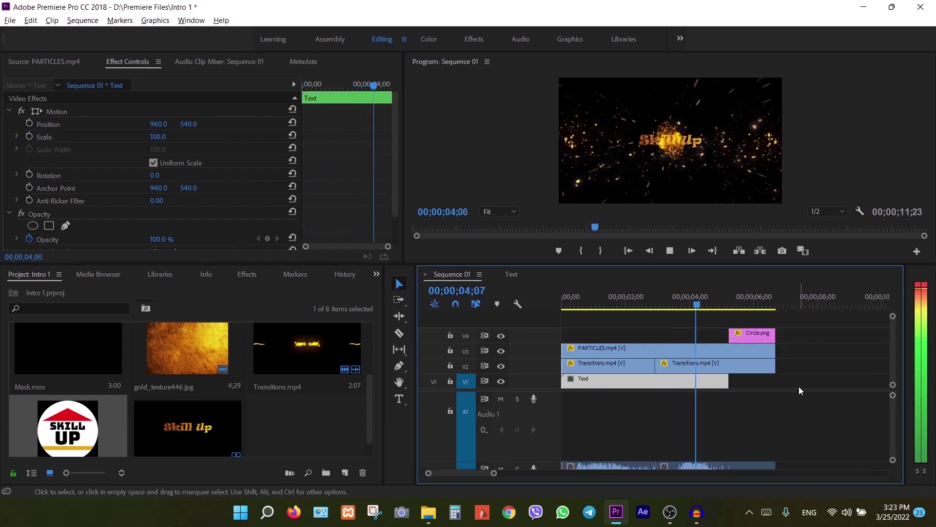
{"action": "key", "text": "space"}
{"action": "key", "text": "space"}
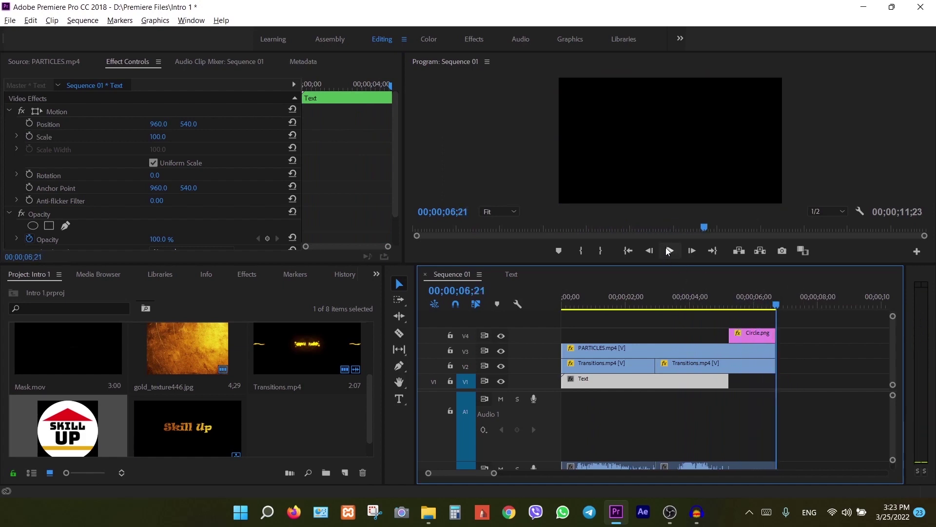
{"action": "left_click", "coordinate": [628, 251]}
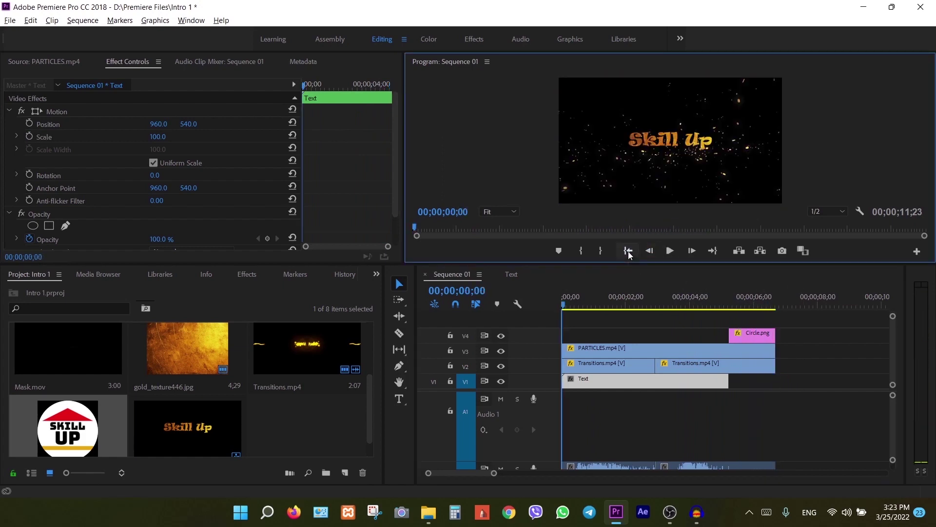
{"action": "key", "text": "space"}
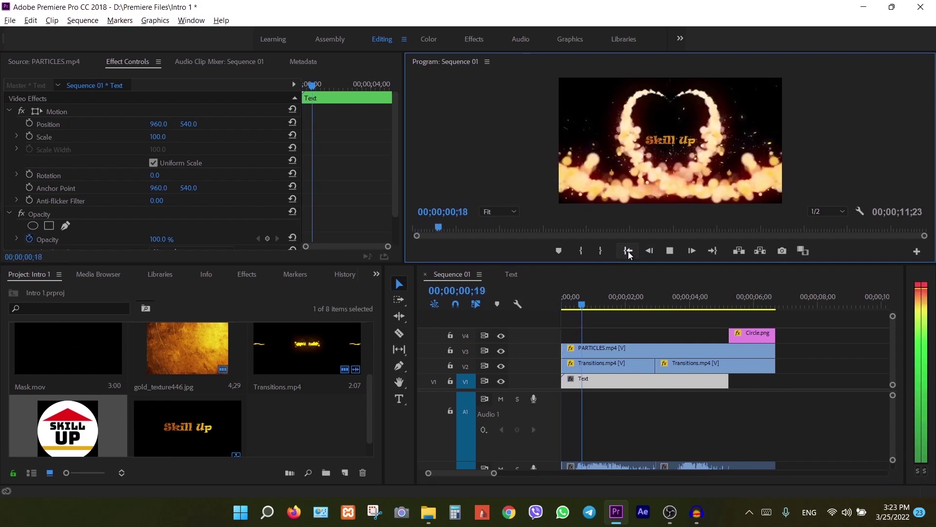
Play Sequence 01 through to its end, pausing at intervals, and replay it from the start to review the intro.
{"action": "key", "text": "space"}
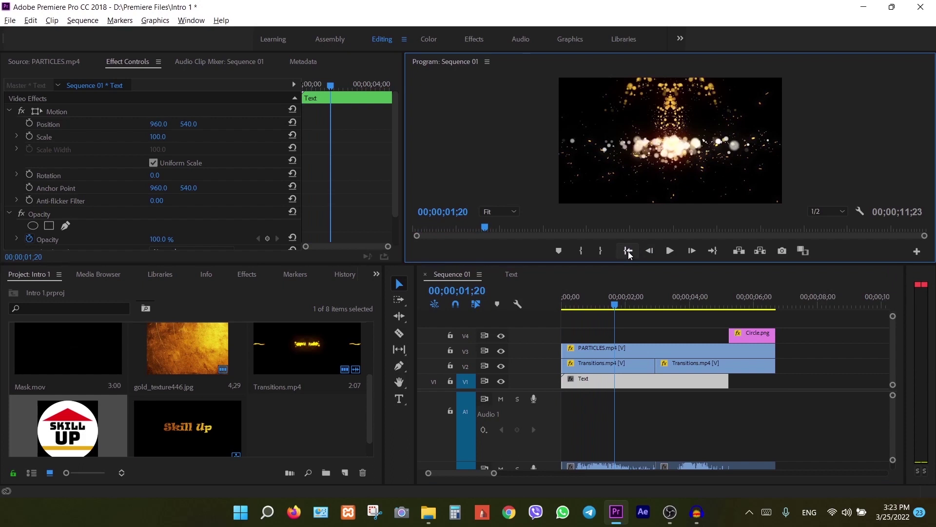
{"action": "key", "text": "space"}
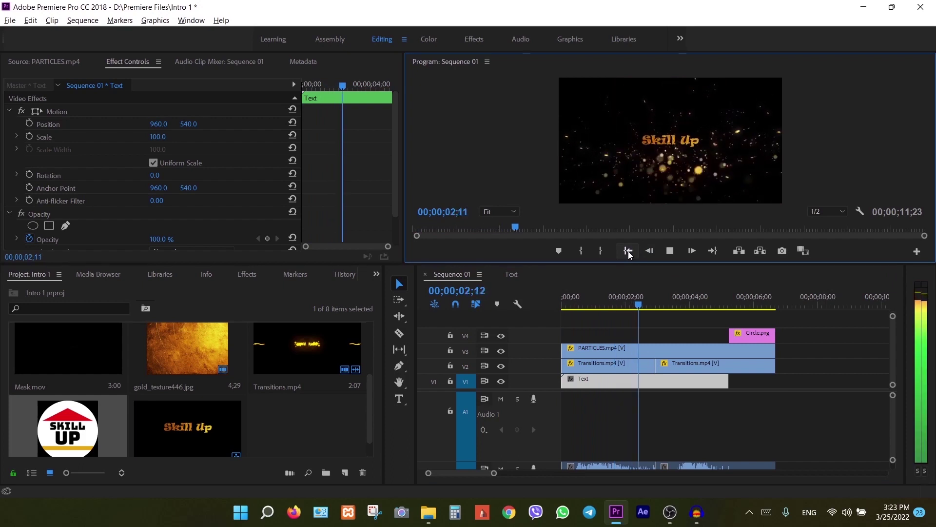
{"action": "key", "text": "space"}
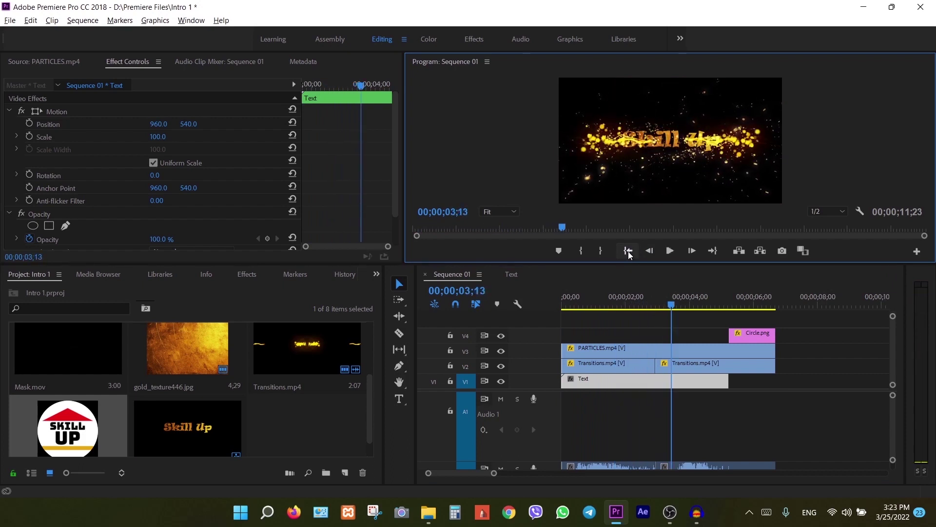
{"action": "key", "text": "space"}
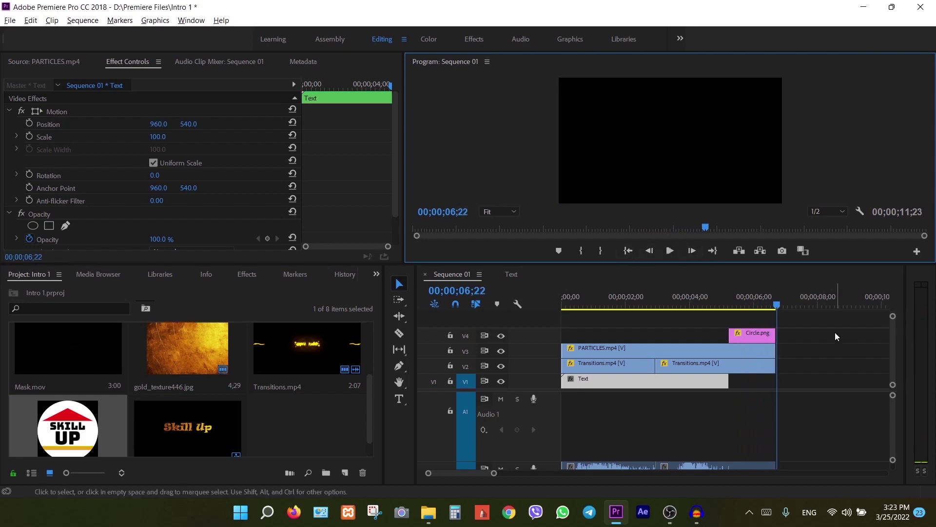
{"action": "left_click_drag", "start_coordinate": [777, 306], "coordinate": [564, 317]}
{"action": "key", "text": "space"}
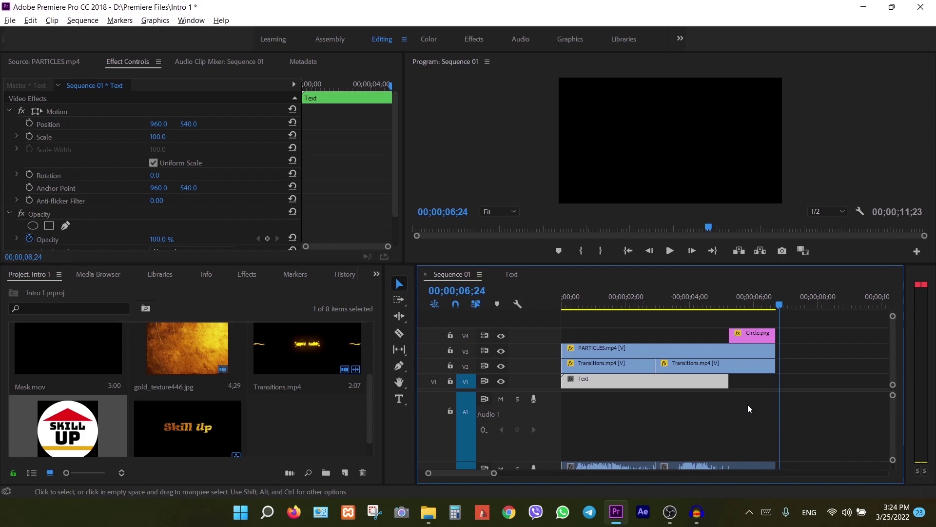
Minimize the audio tracks in Sequence 01 and return the playhead to the start.
{"action": "scroll", "coordinate": [893, 460], "scroll_direction": "down", "scroll_amount": 1}
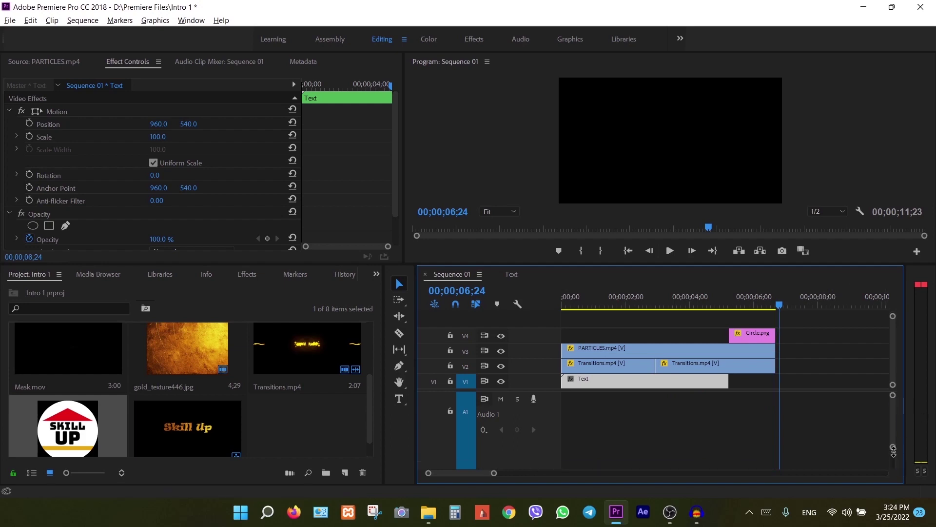
{"action": "key", "text": "shift+minus"}
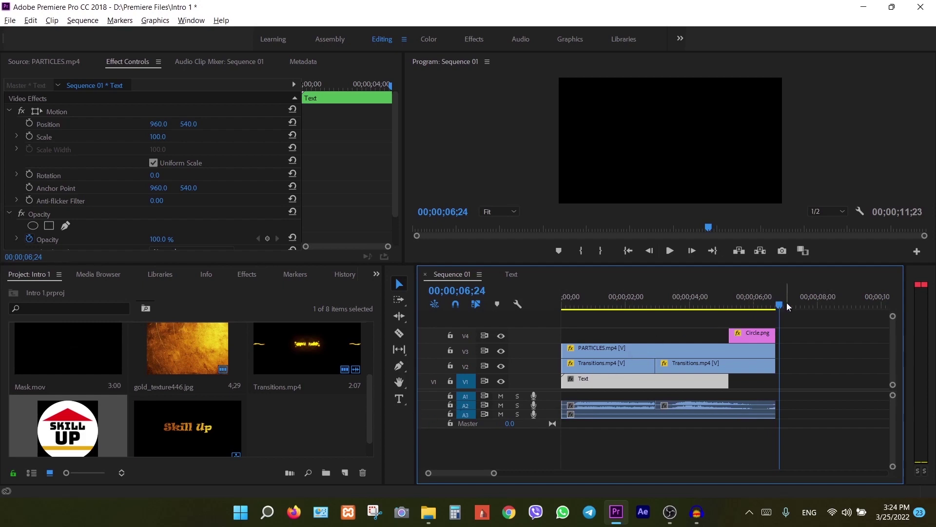
{"action": "left_click_drag", "start_coordinate": [779, 311], "coordinate": [538, 337]}
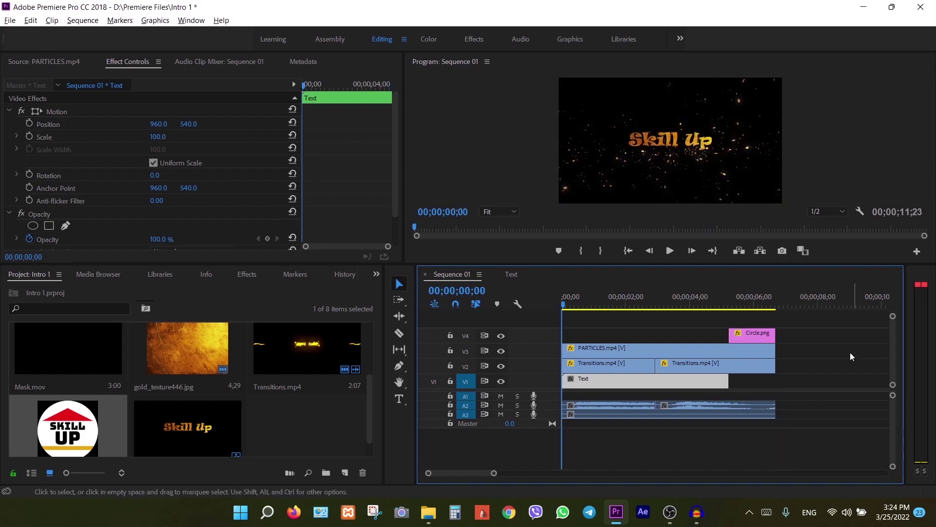
Nest the title, transition, particle and logo clips with their audio into a sequence named Text 2.
{"action": "left_click_drag", "start_coordinate": [811, 321], "coordinate": [548, 442]}
{"action": "right_click", "coordinate": [668, 364]}
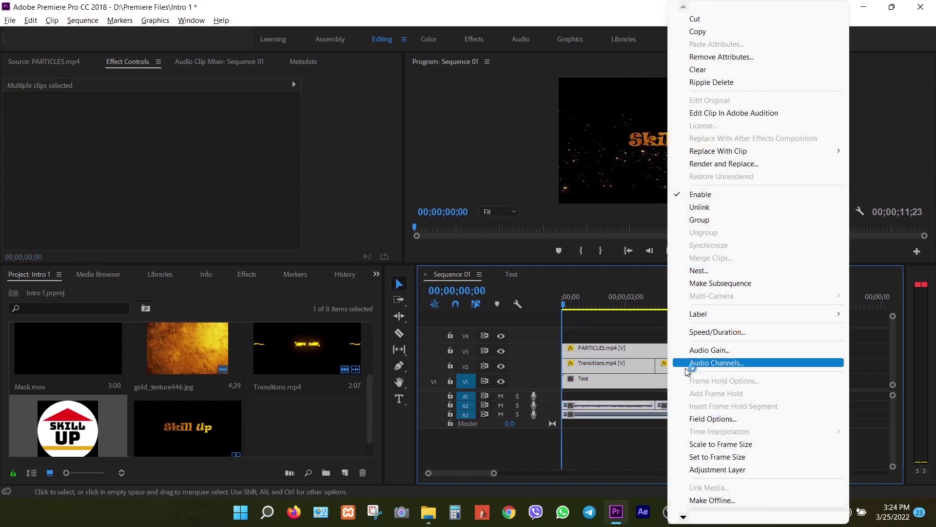
{"action": "left_click", "coordinate": [700, 270]}
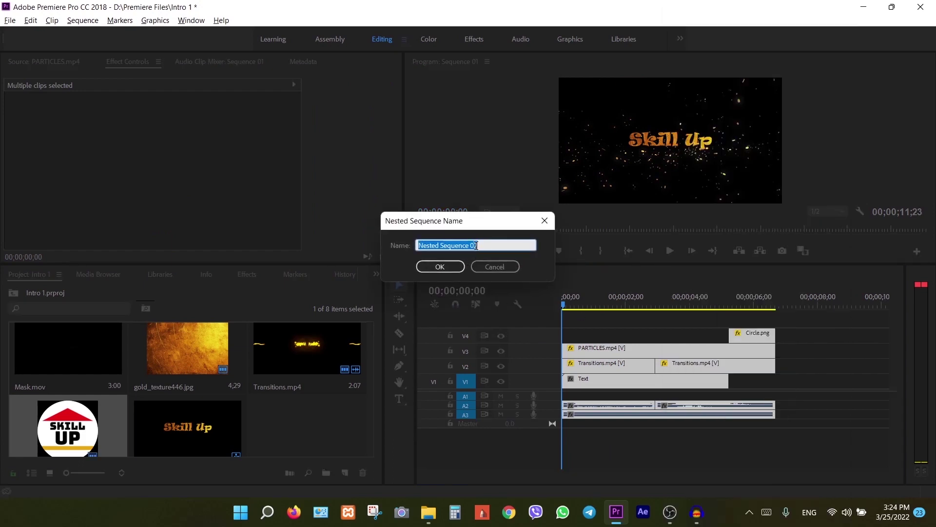
{"action": "type", "text": "Text 2"}
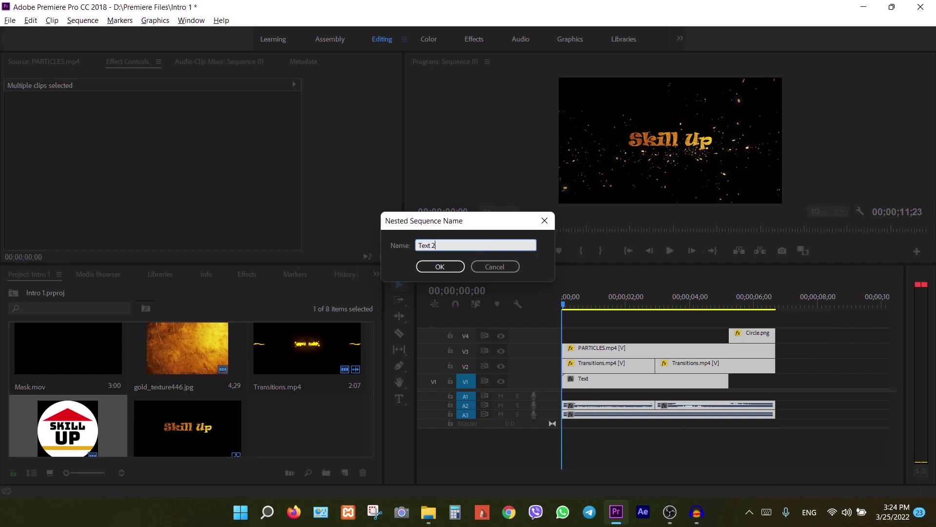
{"action": "left_click", "coordinate": [439, 266]}
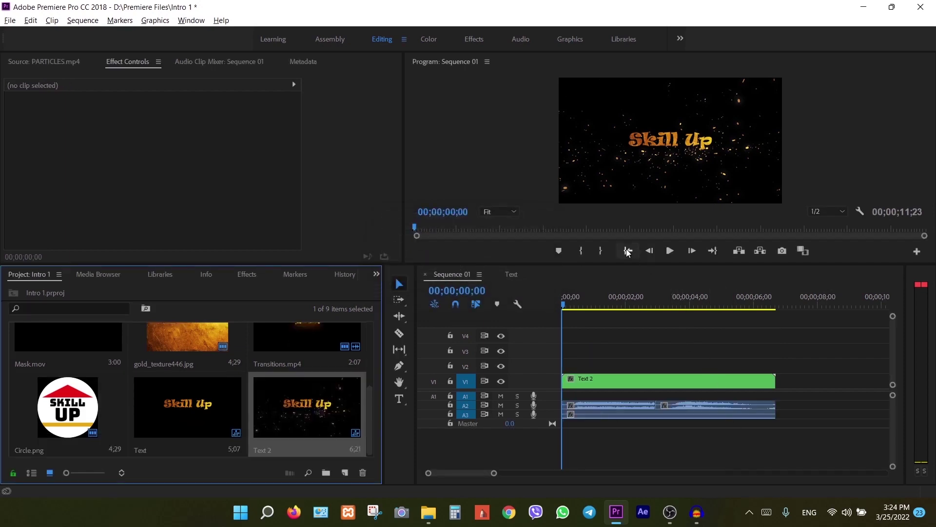
Play Sequence 01 from the start to review the nested Text 2 clip.
{"action": "left_click", "coordinate": [628, 251]}
{"action": "left_click", "coordinate": [670, 250]}
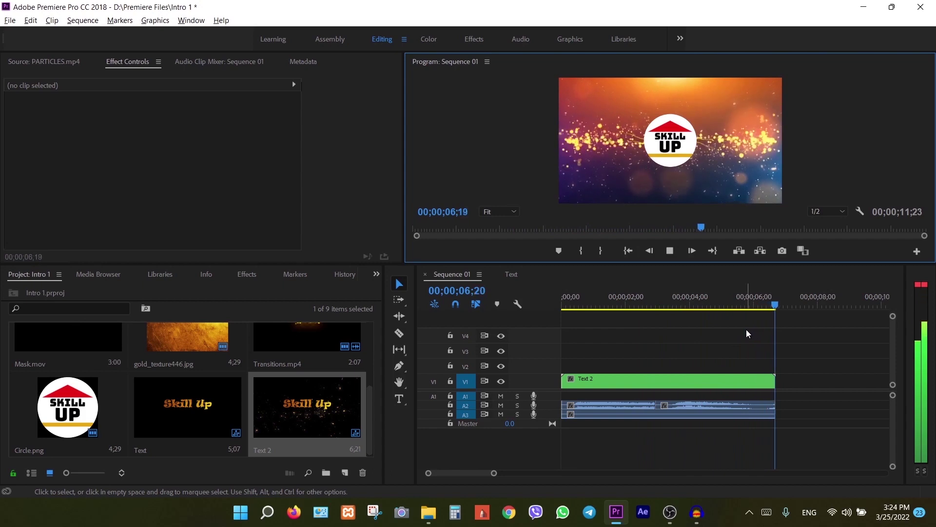
{"action": "key", "text": "space"}
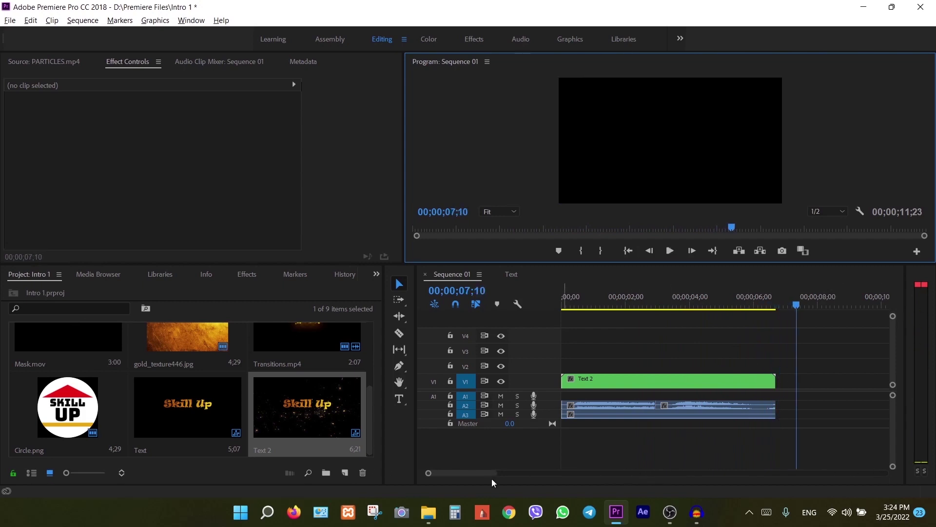
Delete the leftover Text clip beyond 00;00;10;00 on V1 and return the playhead to the sequence start.
{"action": "left_click", "coordinate": [474, 474]}
{"action": "left_click", "coordinate": [728, 380]}
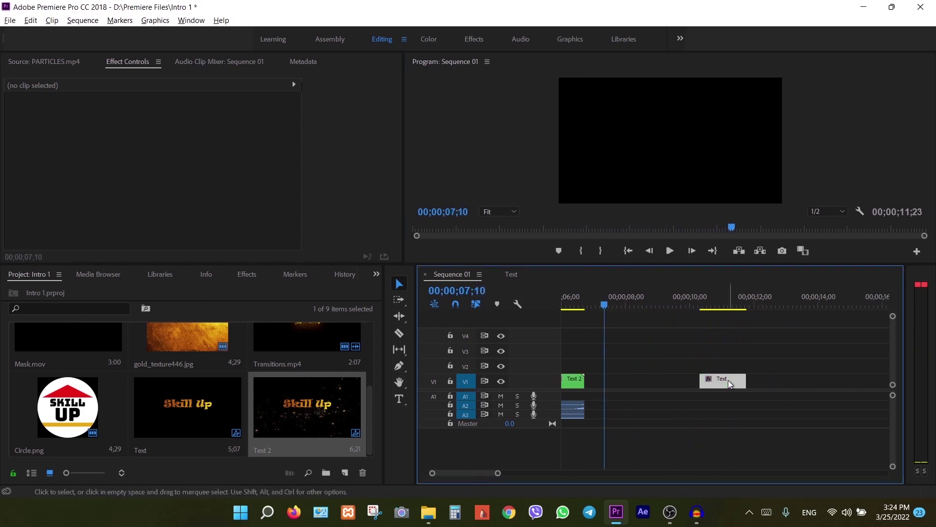
{"action": "key", "text": "Delete"}
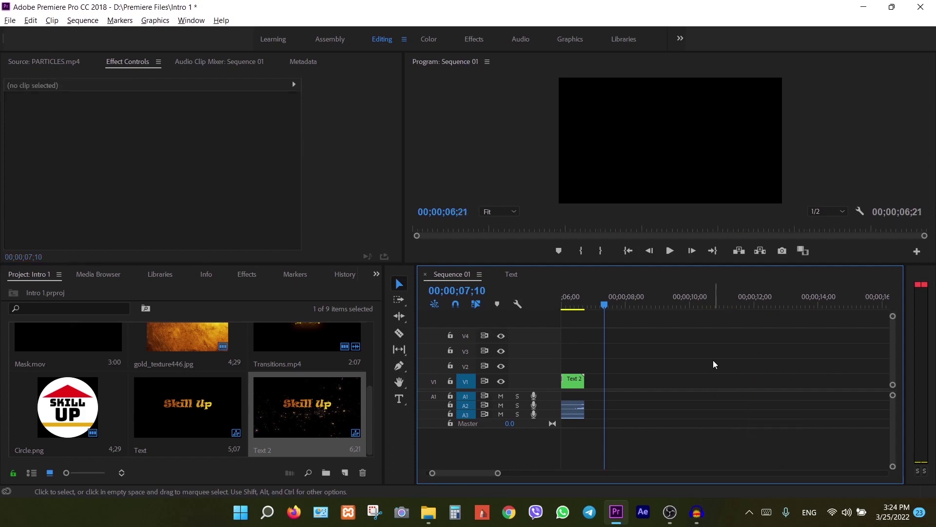
{"action": "left_click_drag", "start_coordinate": [603, 306], "coordinate": [469, 314]}
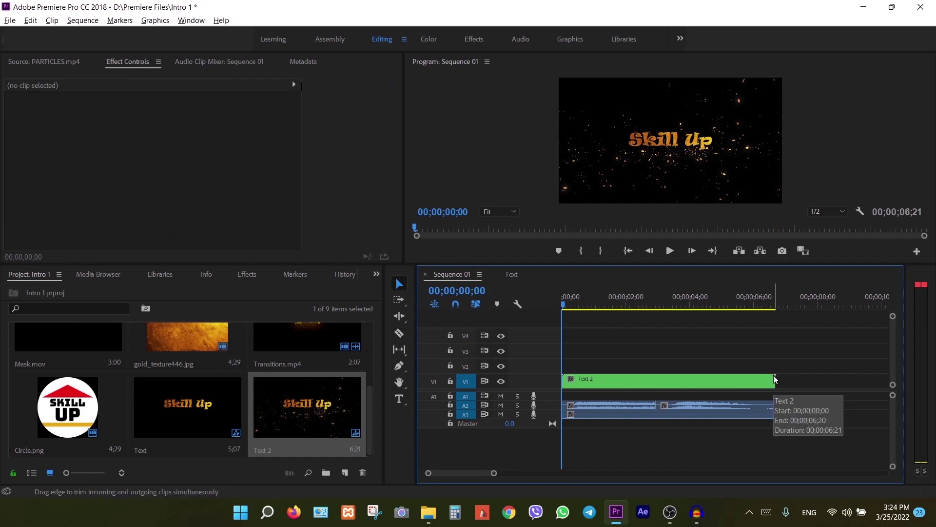
Open the export settings for Sequence 01 and choose the Mobile Device 1080p HD preset with H.264 format.
{"action": "key", "text": "ctrl+m"}
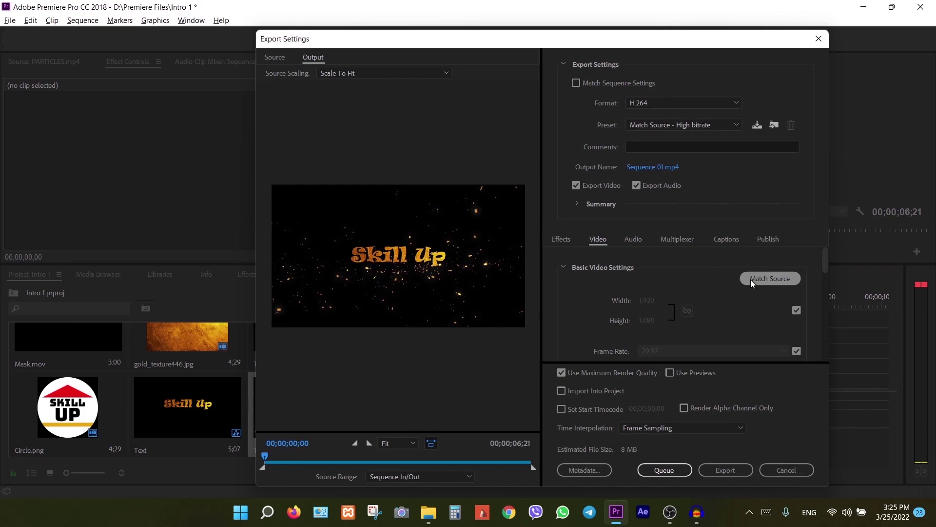
{"action": "left_click", "coordinate": [736, 125]}
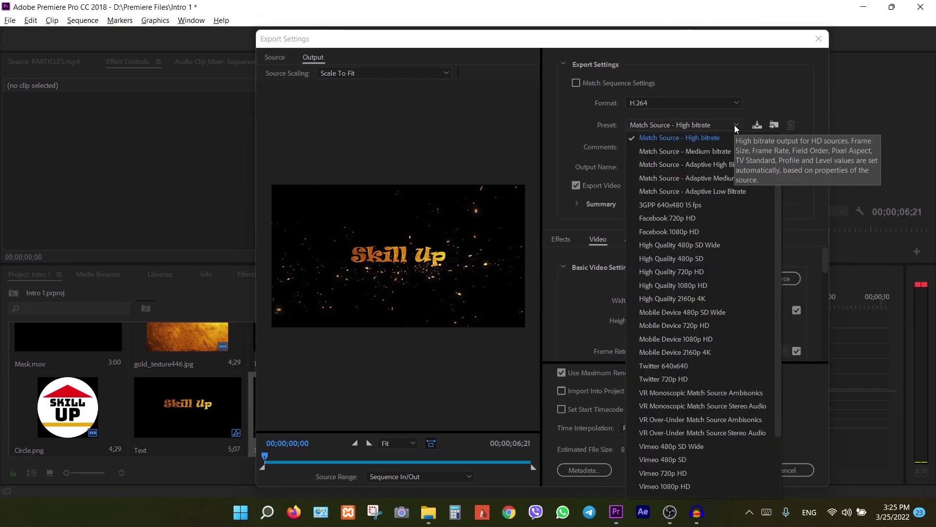
{"action": "left_click", "coordinate": [717, 339]}
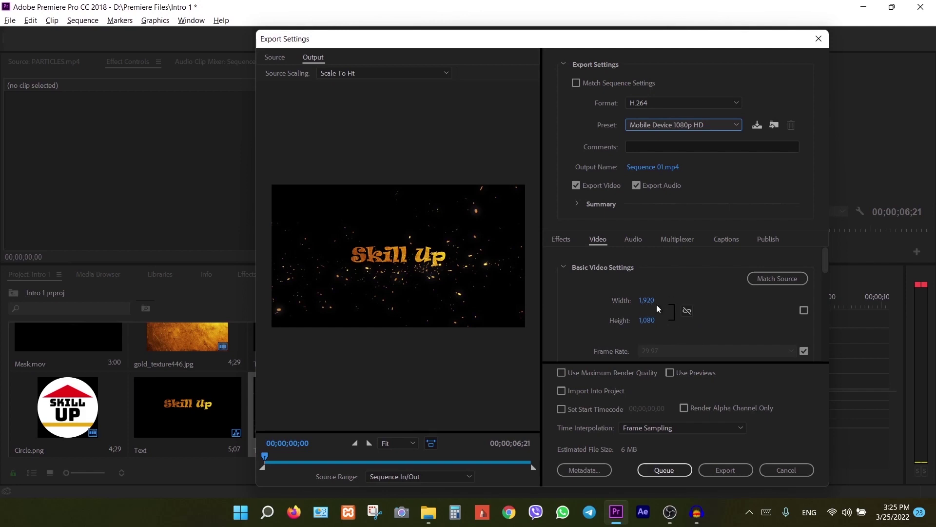
Set the export's bitrate encoding to VBR, 2 pass, with target and maximum bitrates of 16 Mbps.
{"action": "left_click_drag", "start_coordinate": [826, 266], "coordinate": [823, 335]}
{"action": "left_click", "coordinate": [804, 297]}
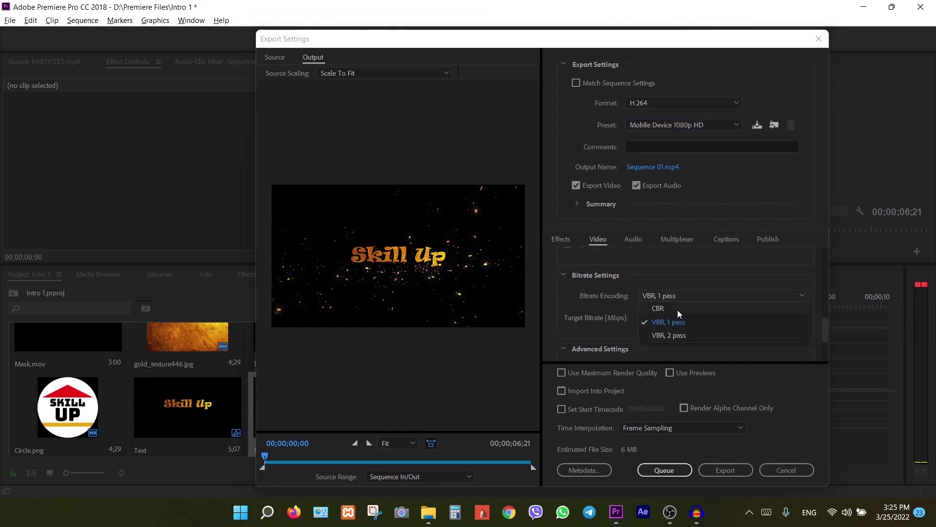
{"action": "left_click", "coordinate": [689, 337]}
{"action": "left_click_drag", "start_coordinate": [824, 323], "coordinate": [824, 334]}
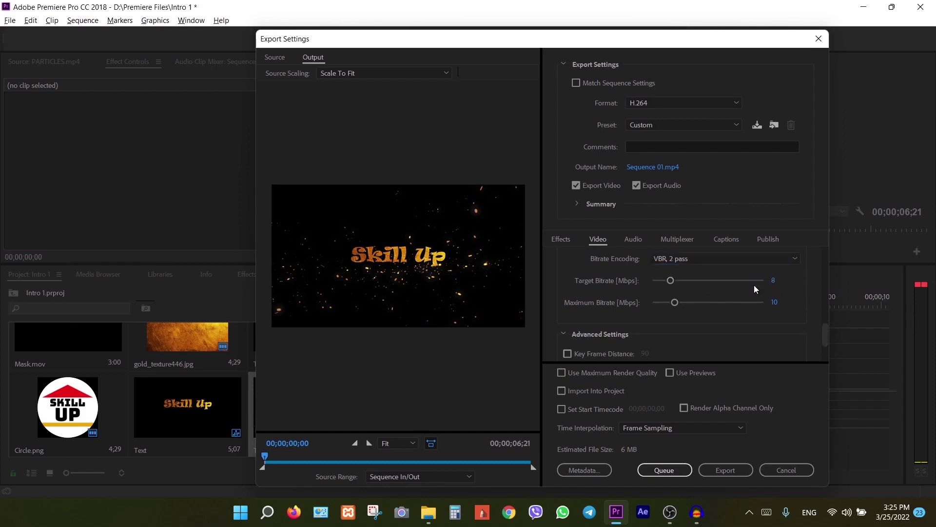
{"action": "left_click_drag", "start_coordinate": [674, 280], "coordinate": [675, 281]}
{"action": "type", "text": "16"}
{"action": "left_click", "coordinate": [782, 303]}
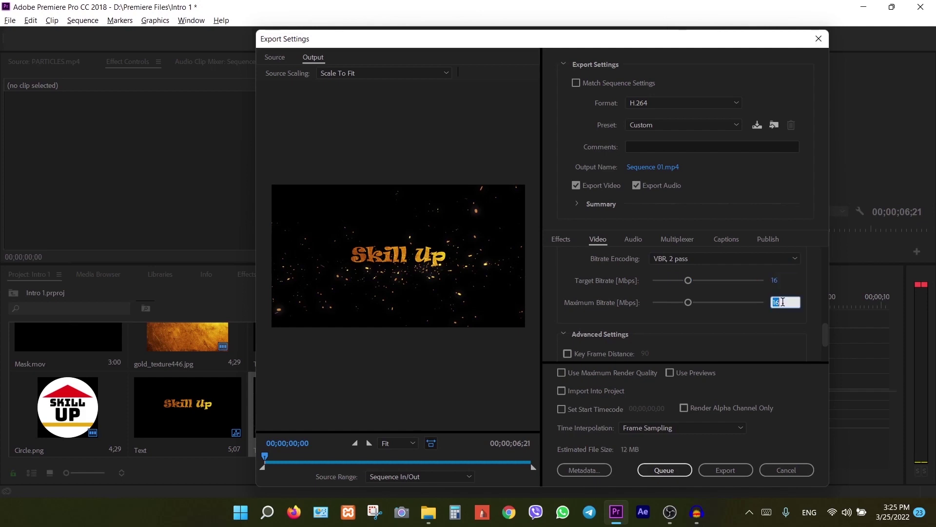
Enable Render at Maximum Depth and Use Maximum Render Quality, and set the source range to Entire Sequence.
{"action": "left_click_drag", "start_coordinate": [824, 329], "coordinate": [833, 294]}
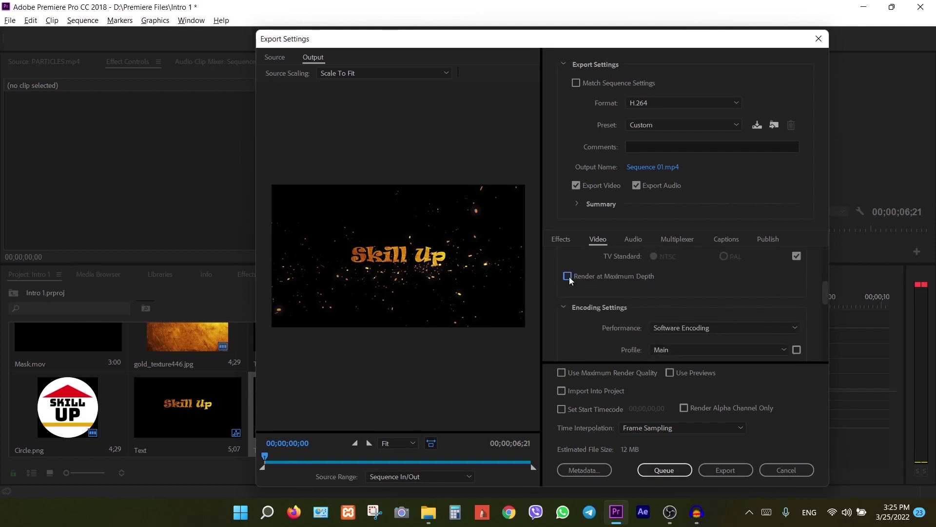
{"action": "left_click", "coordinate": [562, 372]}
{"action": "left_click", "coordinate": [470, 478]}
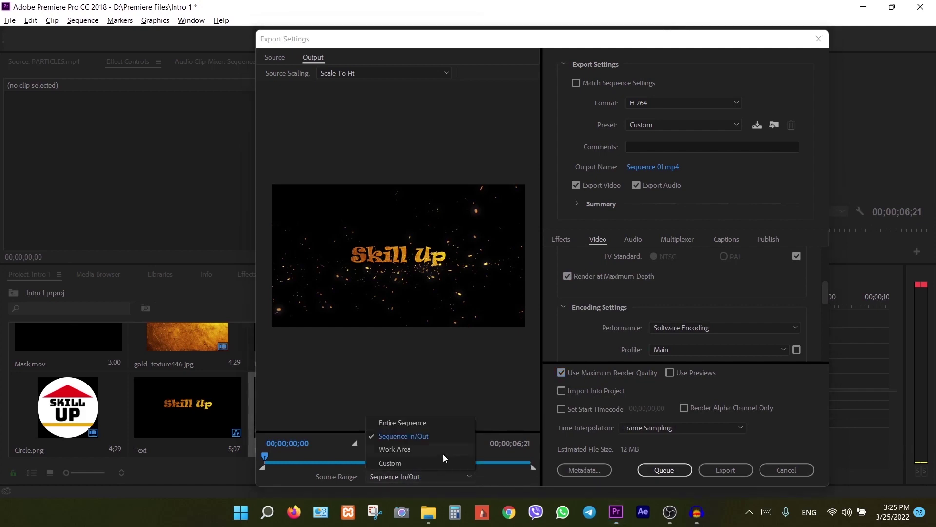
{"action": "left_click", "coordinate": [418, 422]}
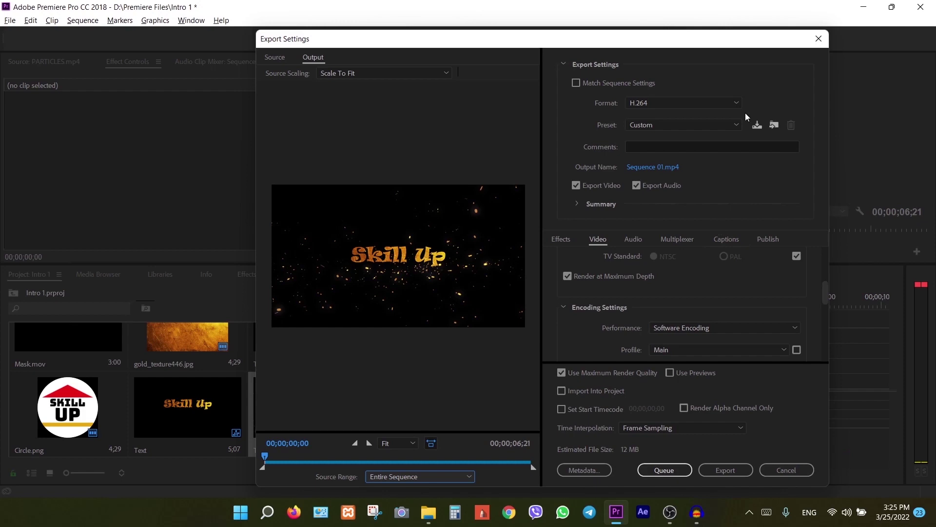
Set the output file to Intro final on the Desktop and export the video.
{"action": "left_click", "coordinate": [658, 168]}
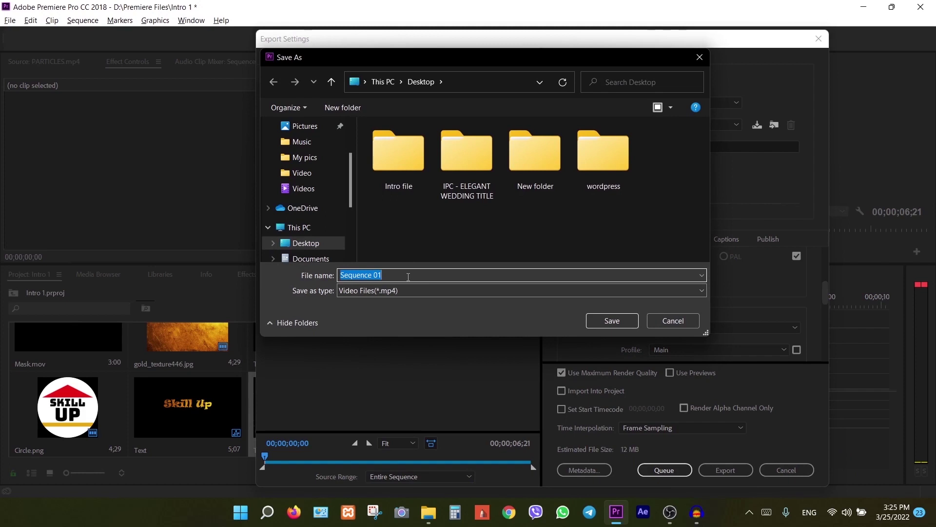
{"action": "type", "text": "Intro"}
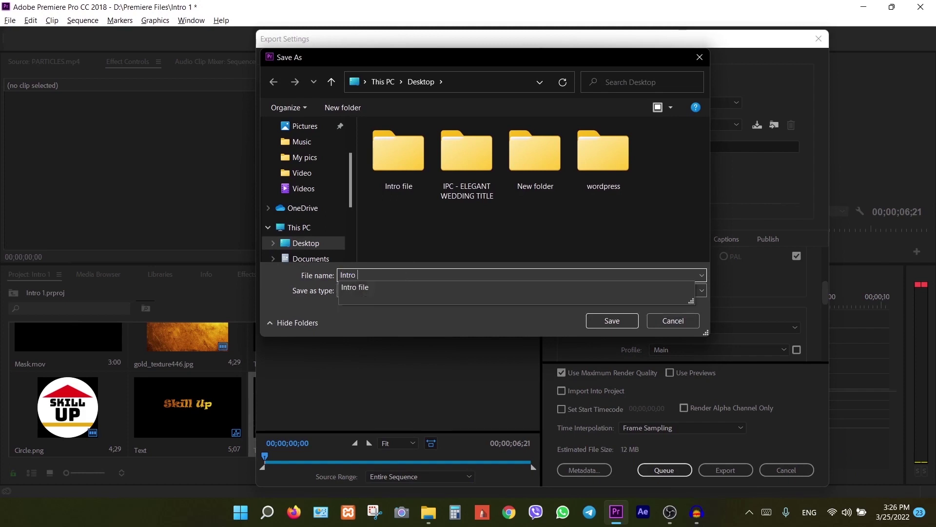
{"action": "type", "text": " final"}
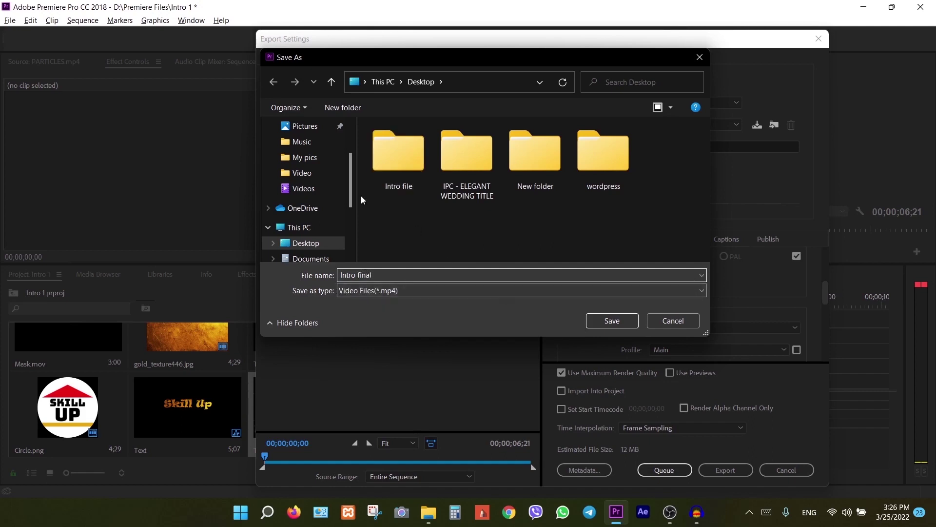
{"action": "scroll", "coordinate": [348, 175], "scroll_direction": "up", "scroll_amount": 3}
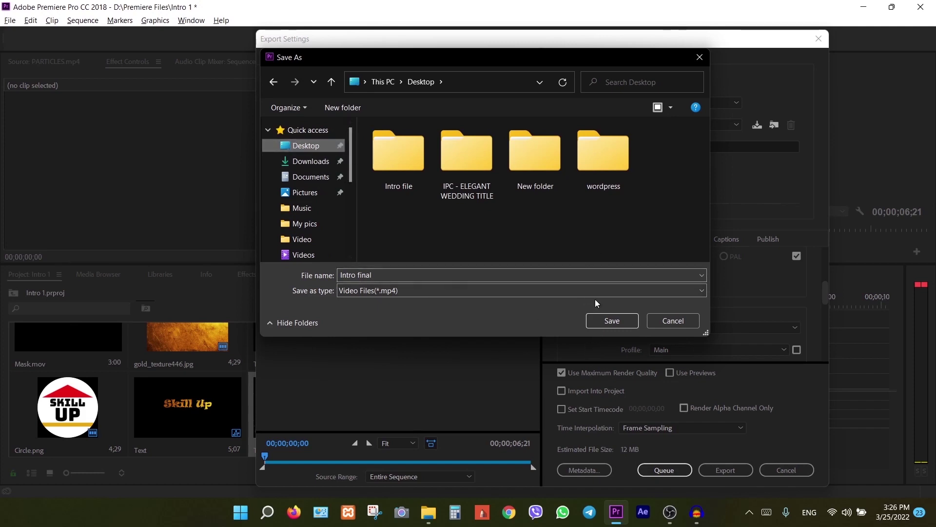
{"action": "left_click", "coordinate": [603, 320]}
{"action": "left_click", "coordinate": [725, 469]}
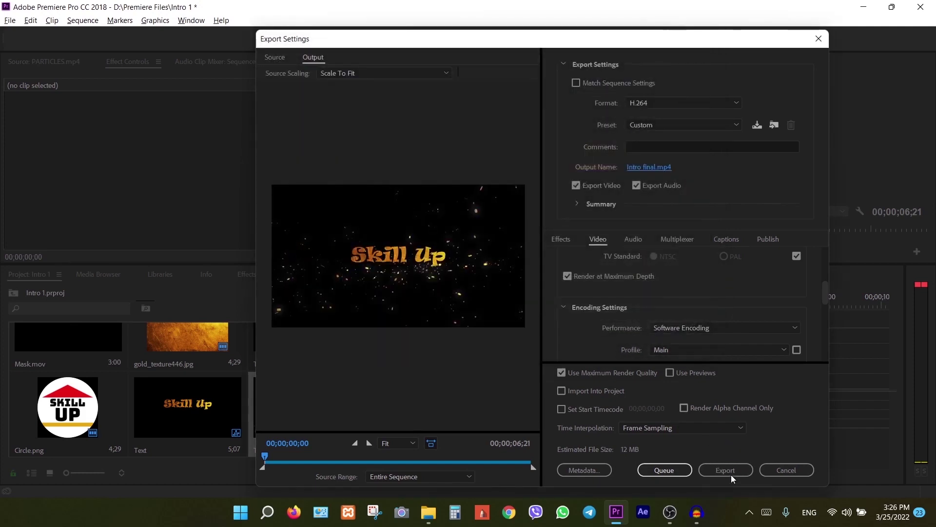
{"action": "left_click", "coordinate": [731, 472]}
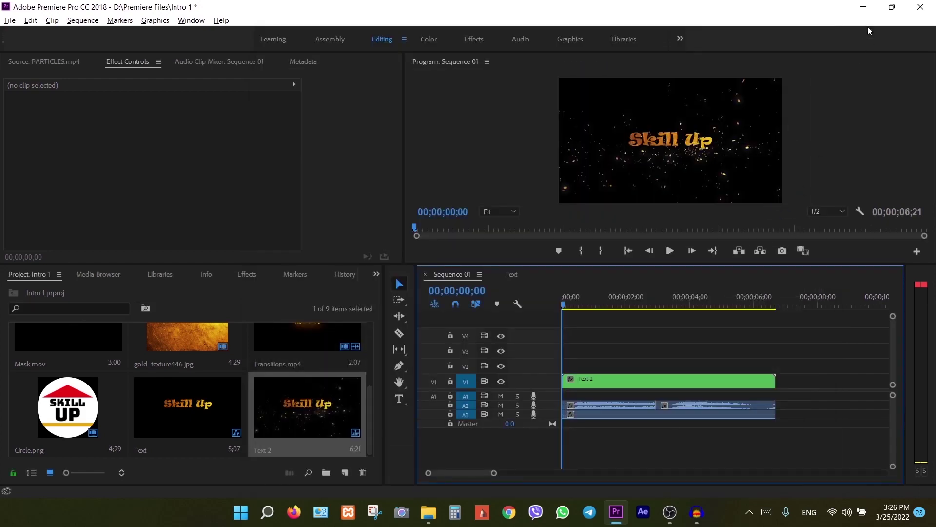
Switch to the desktop, open the exported Intro final video in VLC media player and watch it full screen.
{"action": "left_click", "coordinate": [869, 8]}
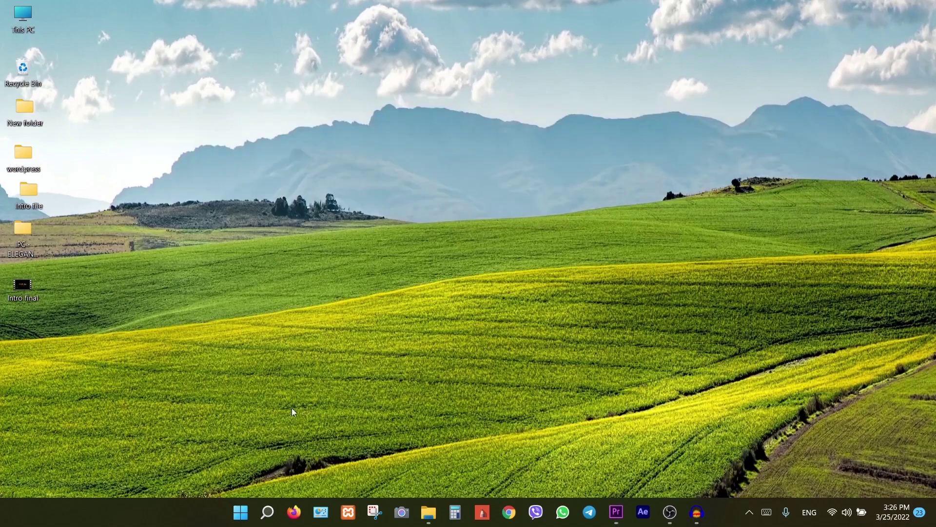
{"action": "double_click", "coordinate": [27, 283]}
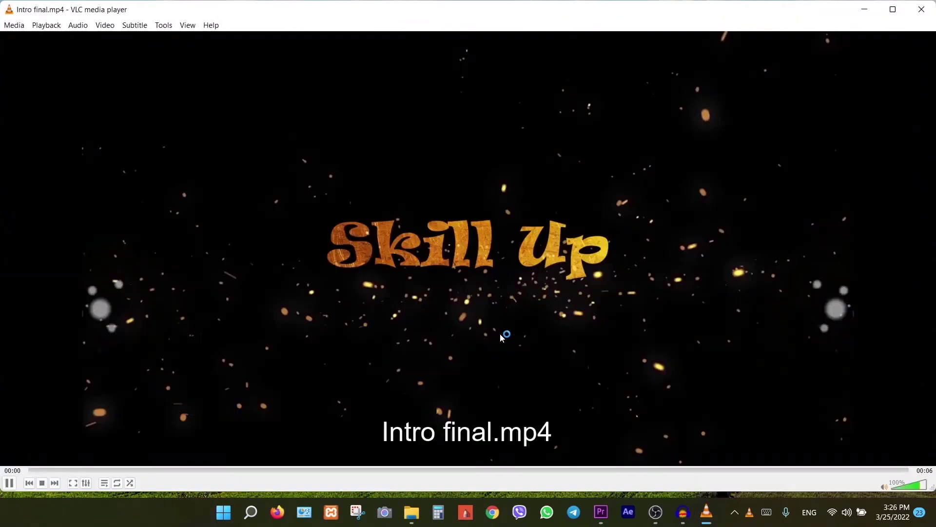
{"action": "double_click", "coordinate": [521, 344]}
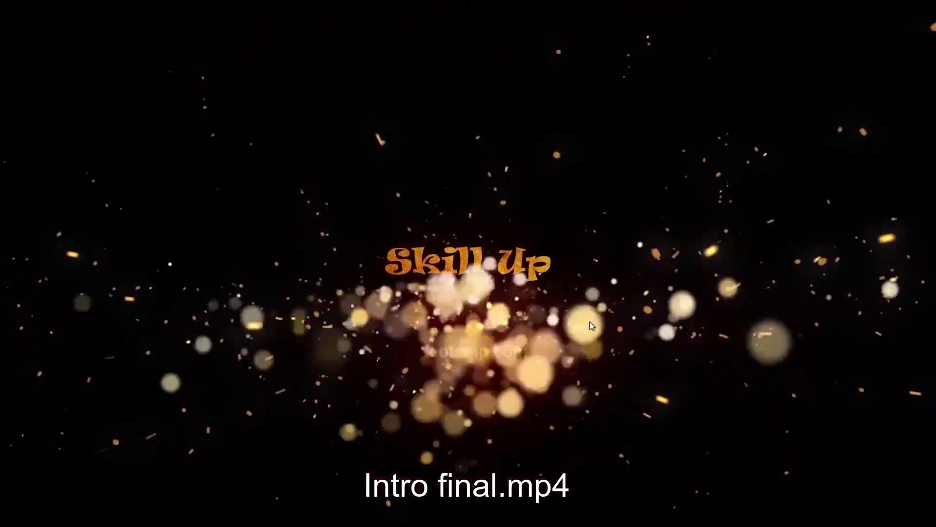